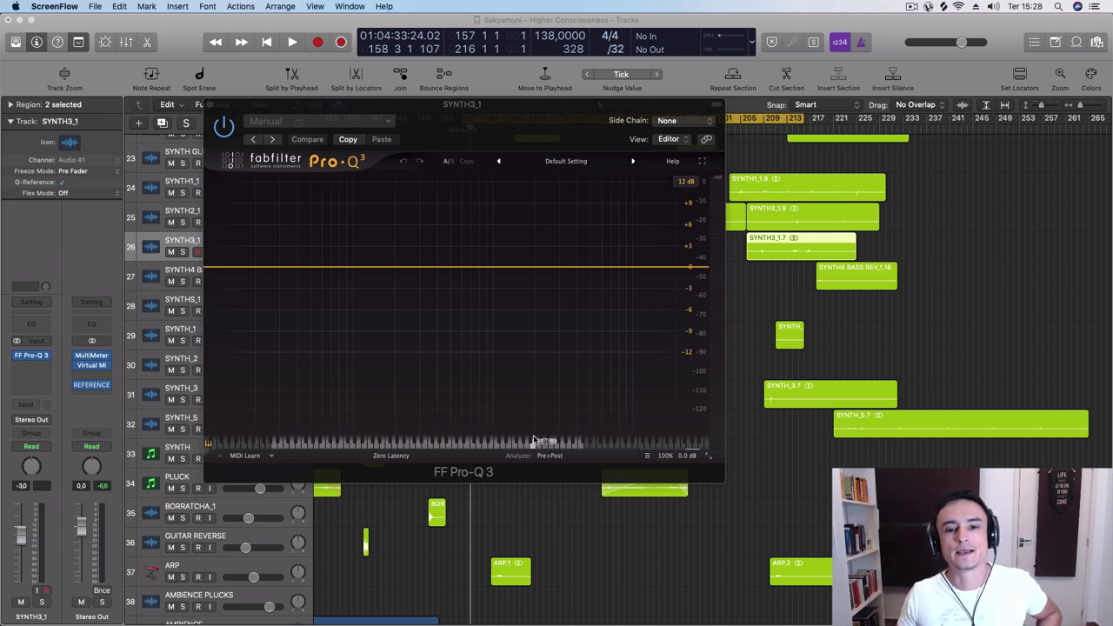
- Move the FF Pro-Q 3 window aside and view its interface size options, keeping Medium
{"action": "left_click", "coordinate": [486, 119]}
{"action": "left_click_drag", "start_coordinate": [446, 105], "coordinate": [317, 67]}
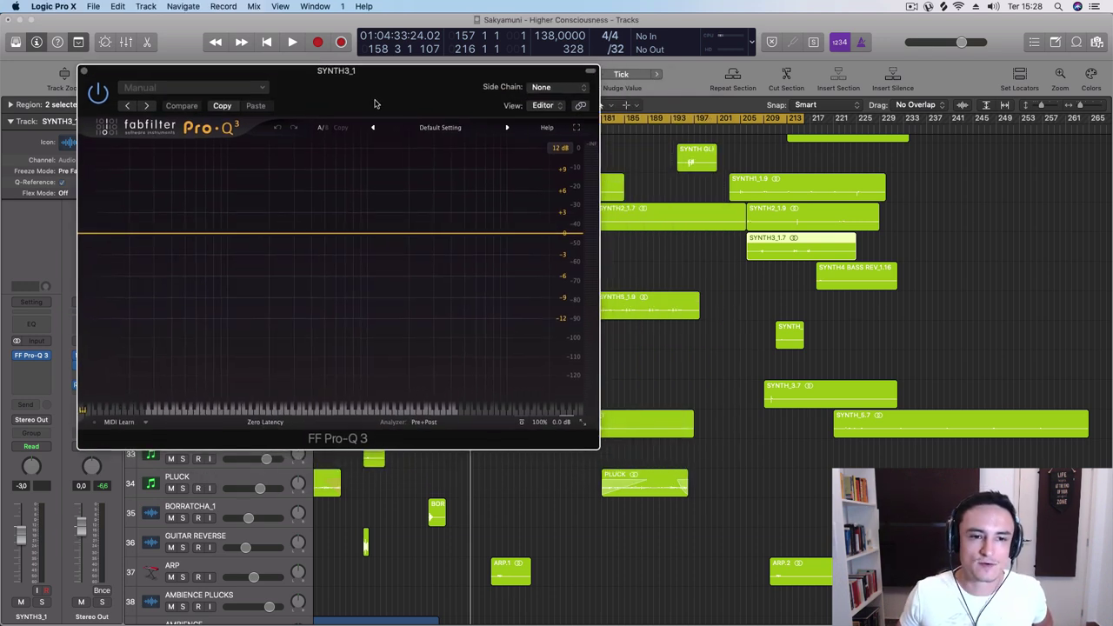
{"action": "left_click", "coordinate": [580, 419]}
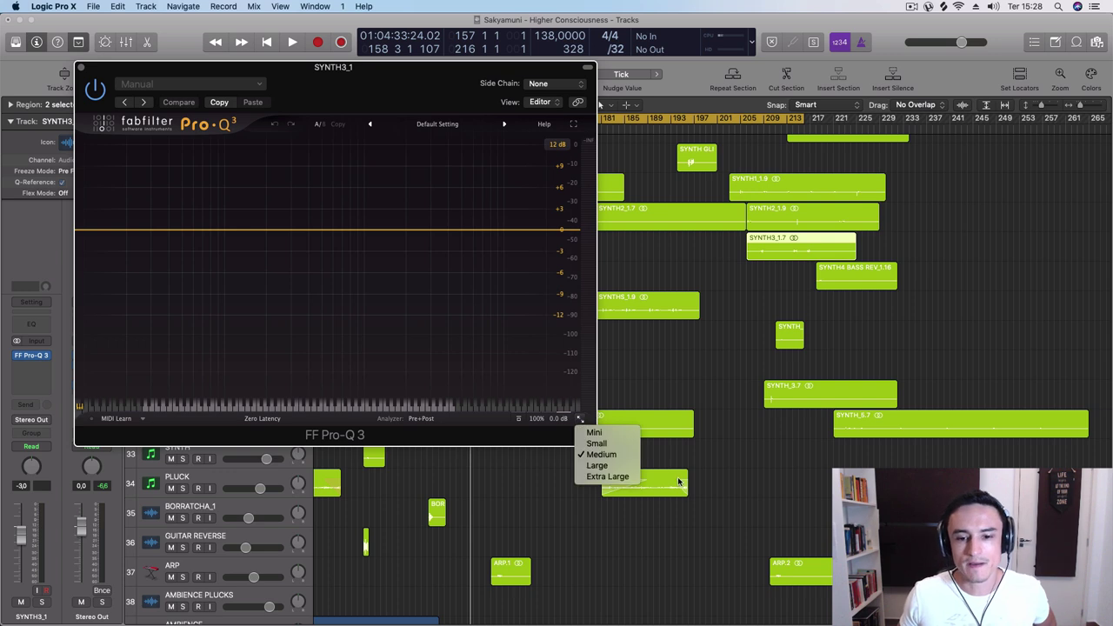
{"action": "left_click", "coordinate": [527, 429]}
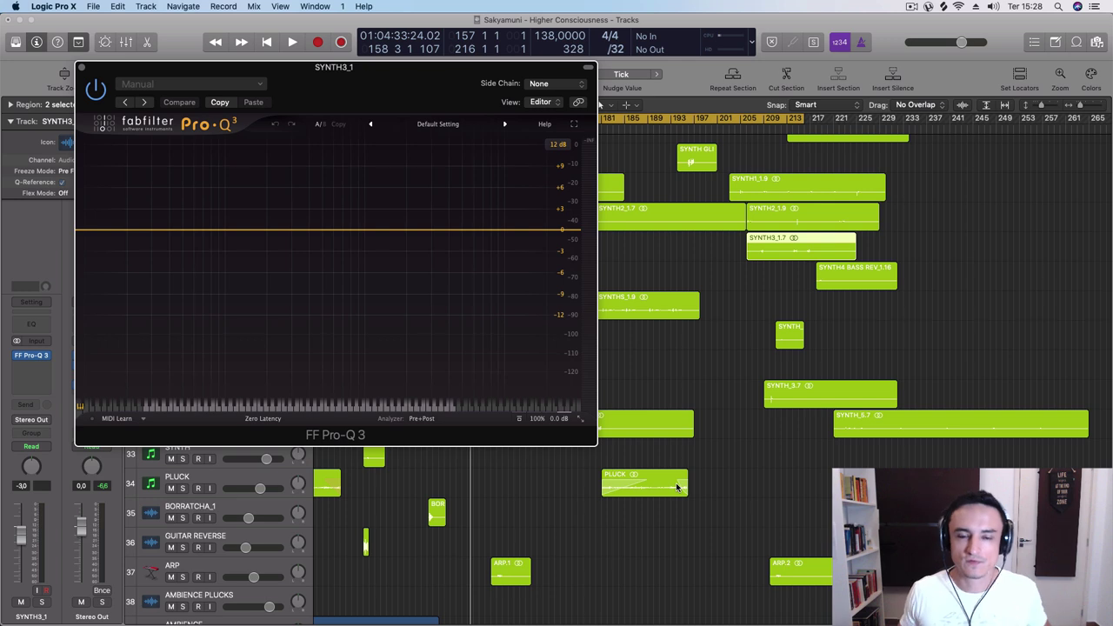
- Play the arrangement while repositioning the Pro-Q 3 window to show both the tracks and the EQ's spectrum analyzer
{"action": "left_click_drag", "start_coordinate": [340, 67], "coordinate": [489, 111]}
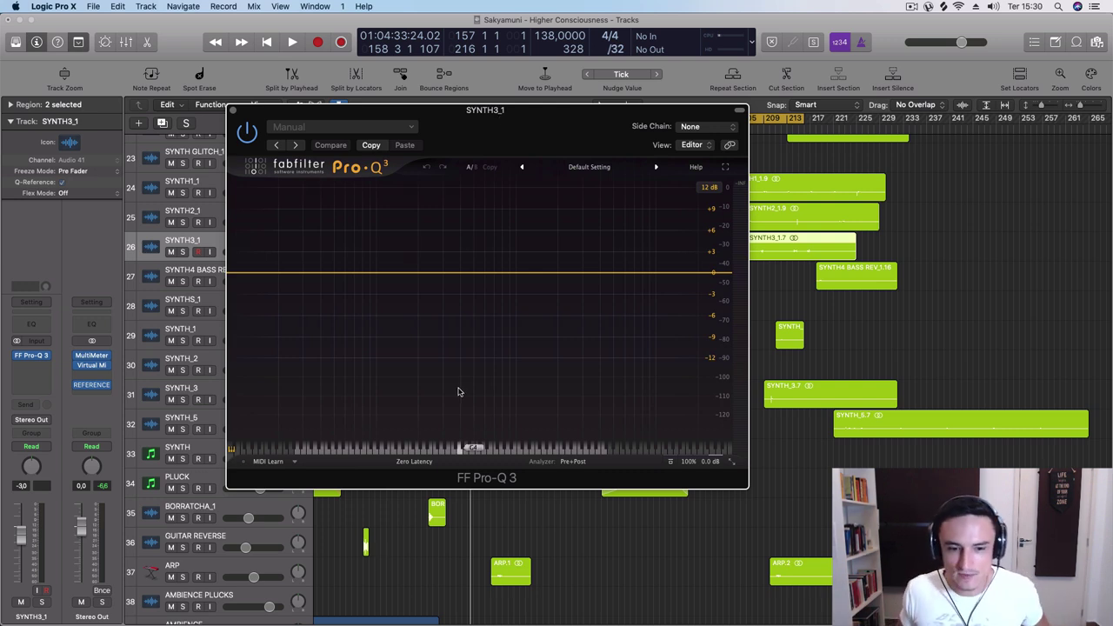
{"action": "left_click_drag", "start_coordinate": [492, 131], "coordinate": [600, 331]}
{"action": "key", "text": "space"}
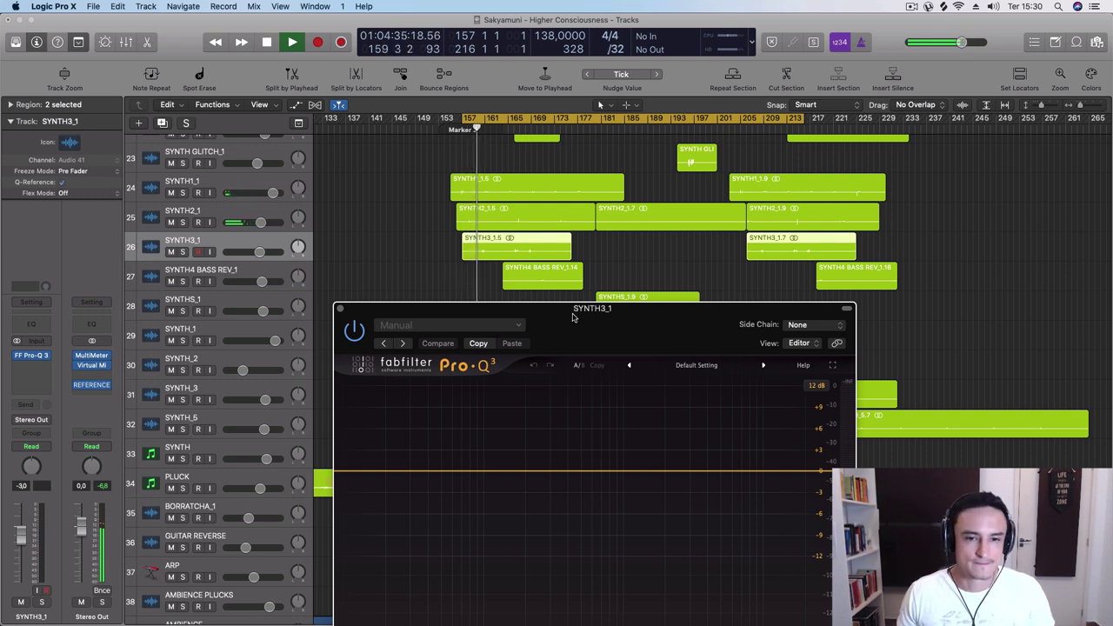
{"action": "left_click_drag", "start_coordinate": [573, 309], "coordinate": [549, 127]}
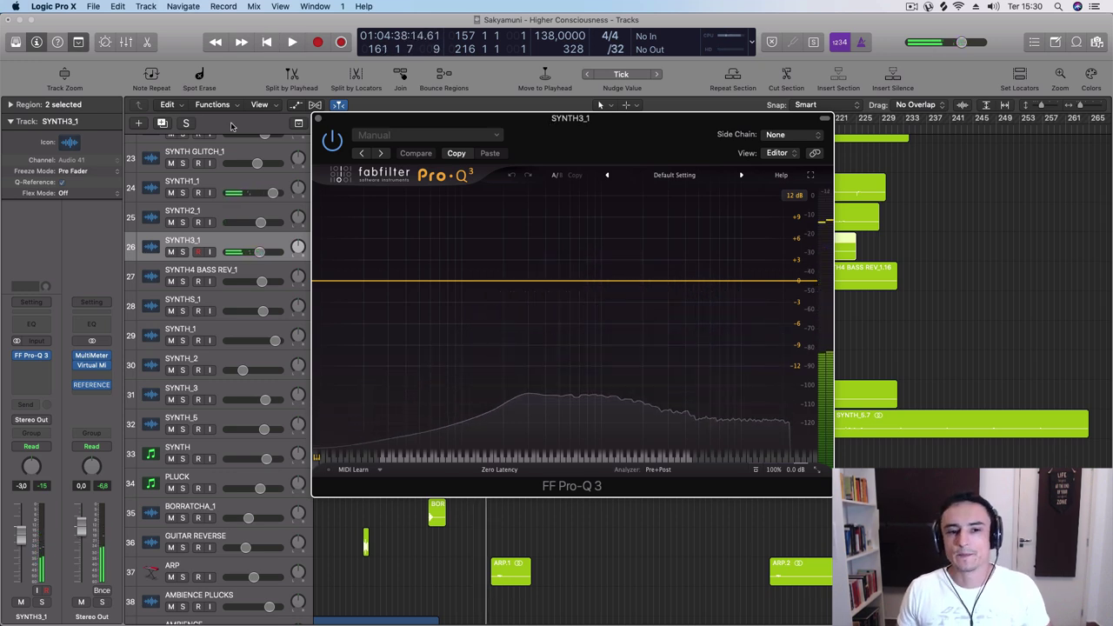
{"action": "left_click", "coordinate": [770, 136]}
{"action": "left_click", "coordinate": [719, 136]}
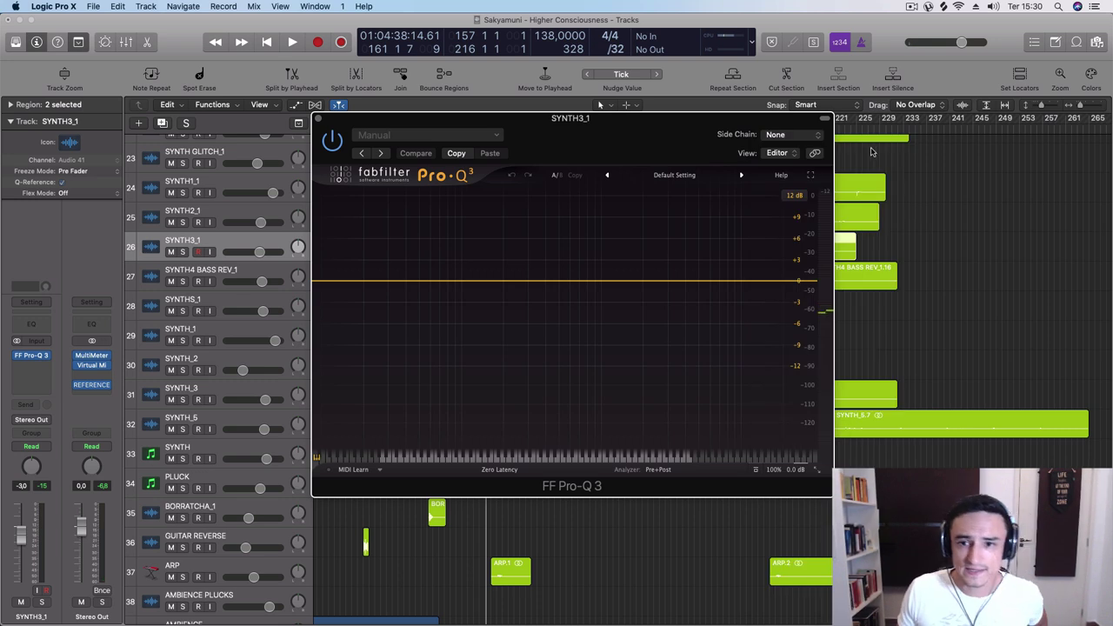
{"action": "left_click", "coordinate": [818, 137]}
{"action": "left_click", "coordinate": [754, 123]}
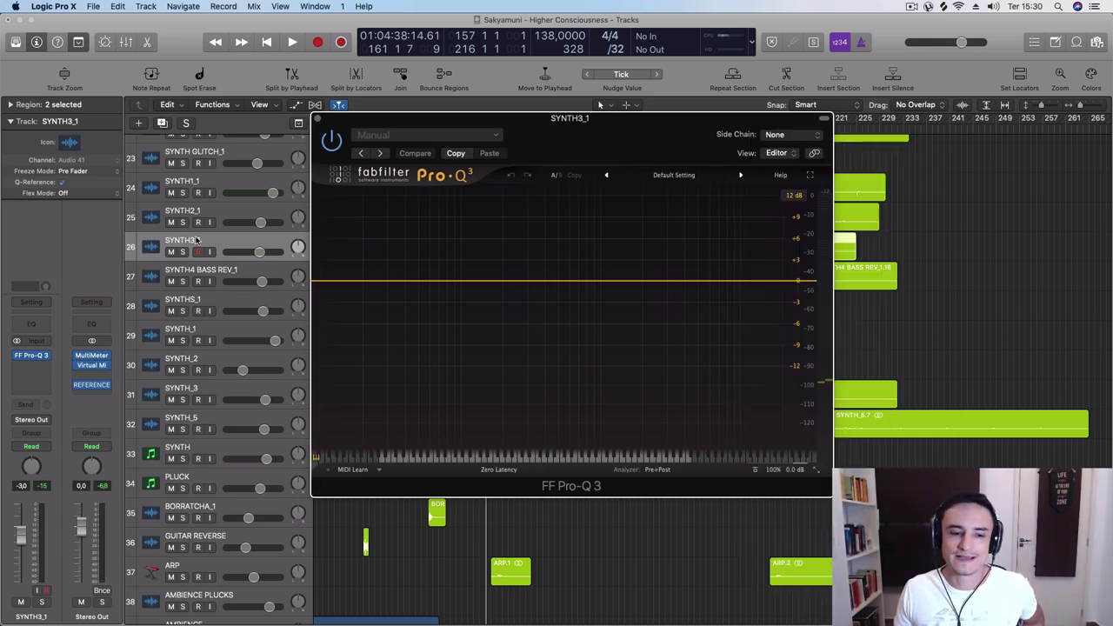
{"action": "left_click", "coordinate": [87, 507]}
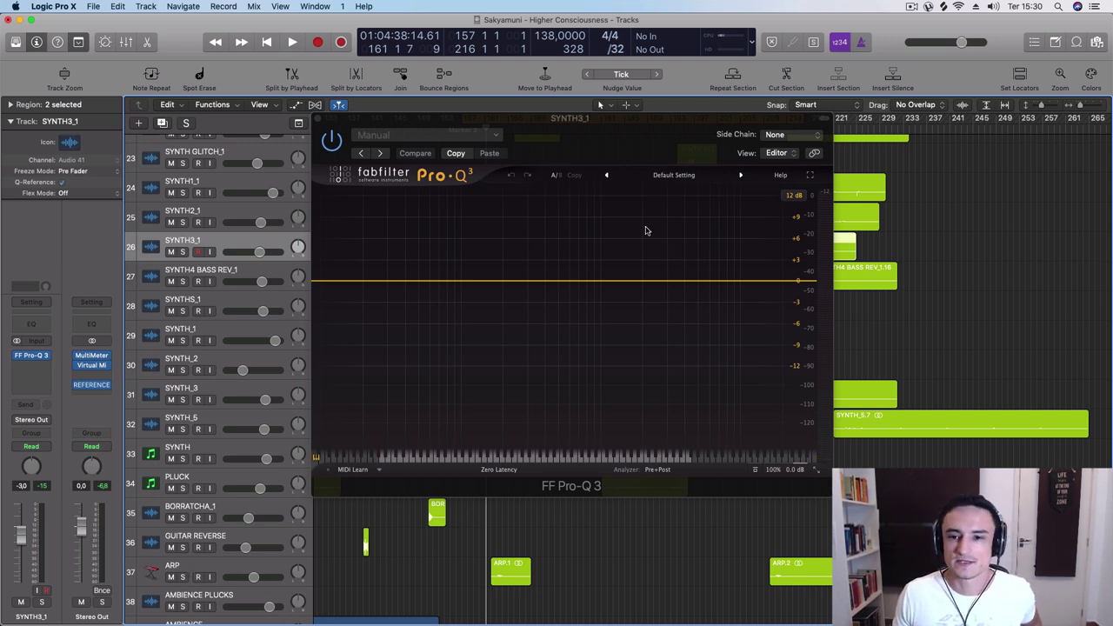
{"action": "left_click", "coordinate": [774, 135]}
{"action": "left_click", "coordinate": [756, 130]}
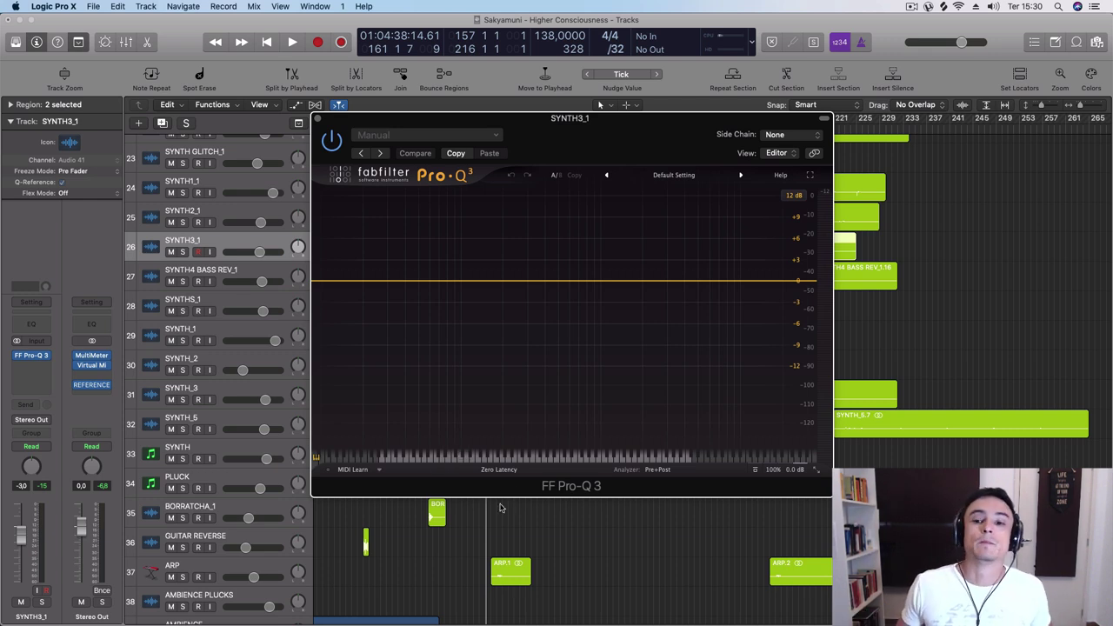
{"action": "left_click", "coordinate": [798, 137]}
{"action": "left_click", "coordinate": [799, 138]}
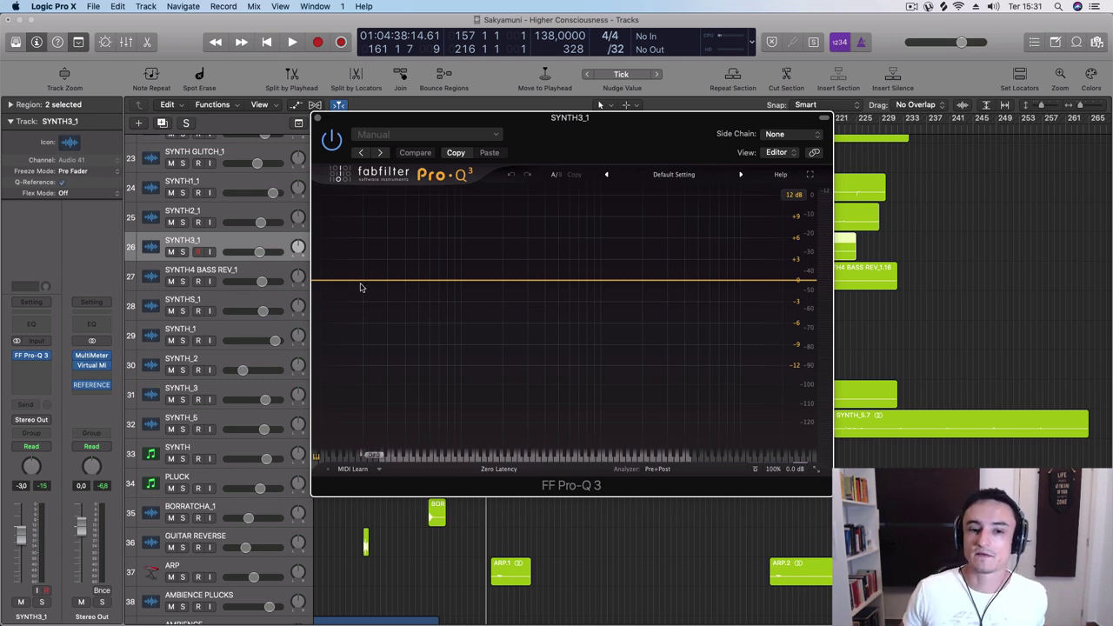
- View the Pro-Q 3 factory preset list, keeping Default Setting loaded
{"action": "left_click", "coordinate": [684, 175]}
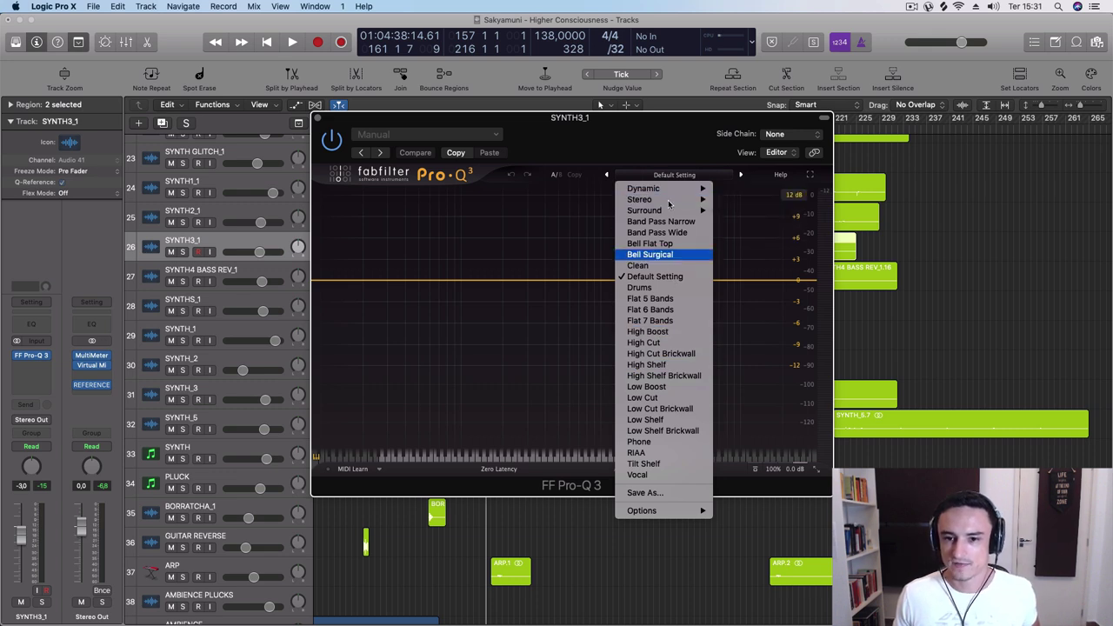
{"action": "mouse_move", "coordinate": [648, 201]}
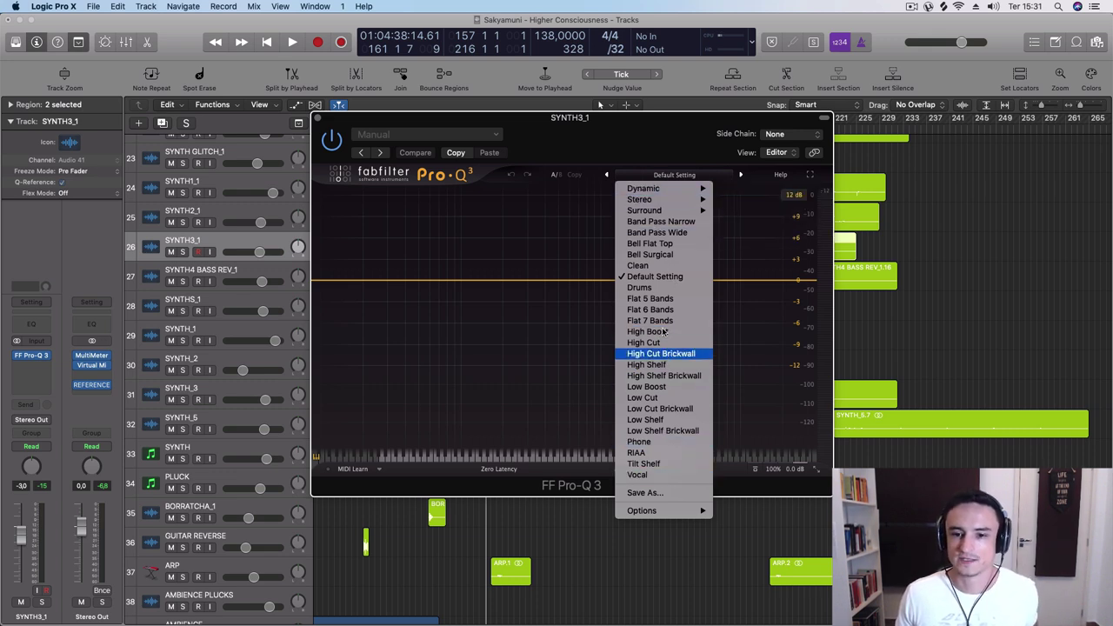
{"action": "left_click", "coordinate": [622, 152]}
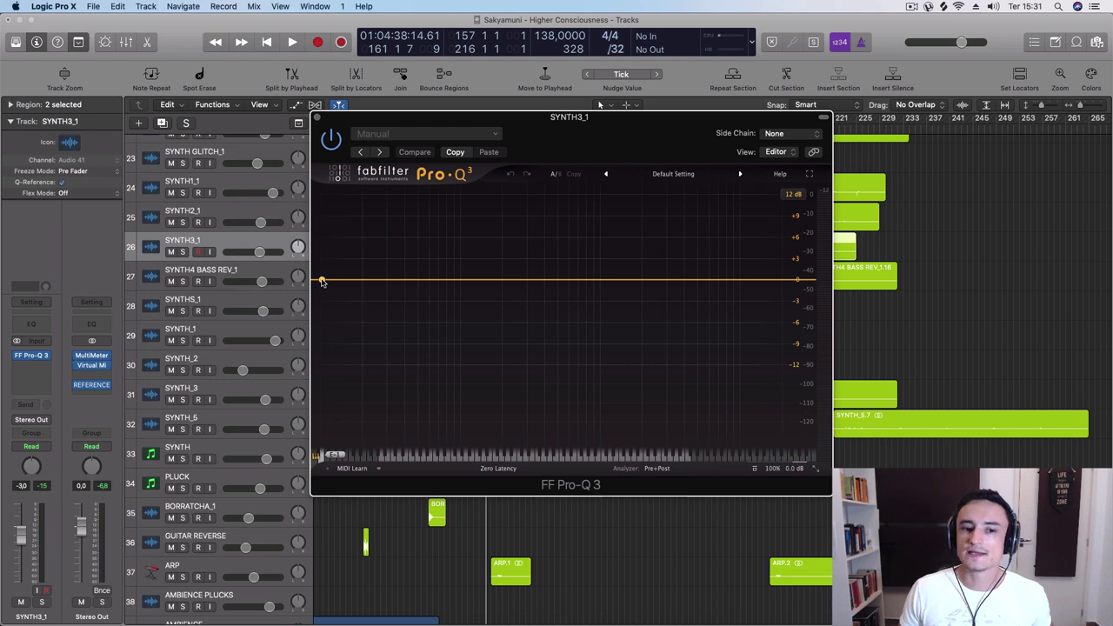
- Add a 12 dB/oct low cut band at about 16 Hz and delete it
{"action": "left_click_drag", "start_coordinate": [321, 282], "coordinate": [347, 290]}
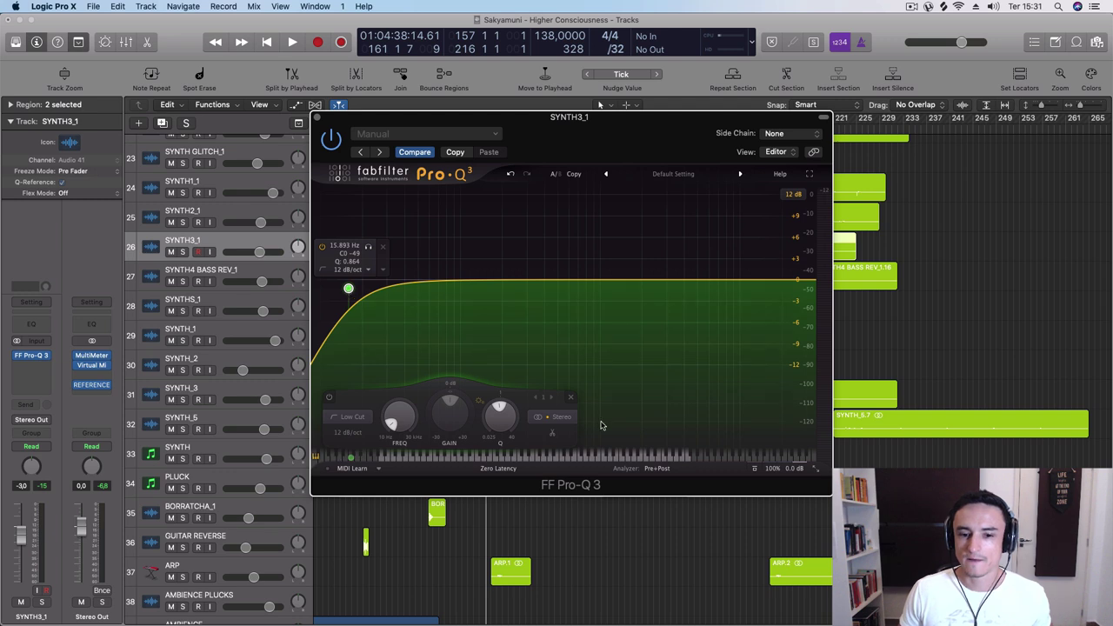
{"action": "left_click", "coordinate": [570, 397]}
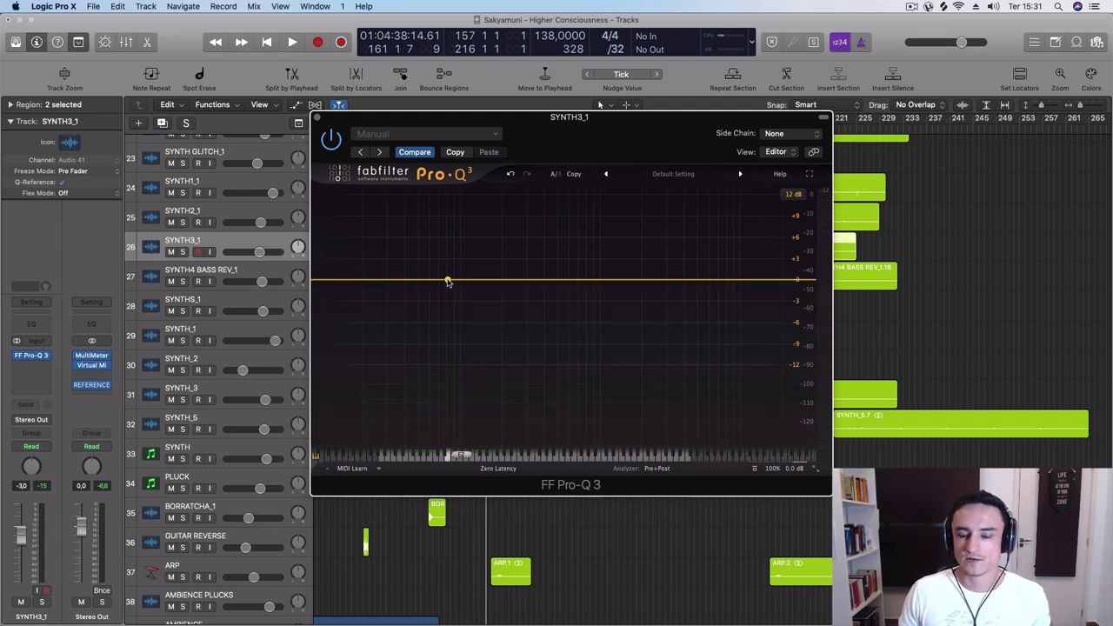
- Add a bell band at about 75 Hz and a 12 dB/oct high cut at 30000 Hz, bypassing the high cut
{"action": "left_click", "coordinate": [448, 282]}
{"action": "mouse_move", "coordinate": [447, 282]}
{"action": "left_mouse_down"}
{"action": "mouse_move", "coordinate": [442, 372]}
{"action": "mouse_move", "coordinate": [427, 270]}
{"action": "mouse_move", "coordinate": [442, 333]}
{"action": "mouse_move", "coordinate": [443, 281]}
{"action": "left_mouse_up"}
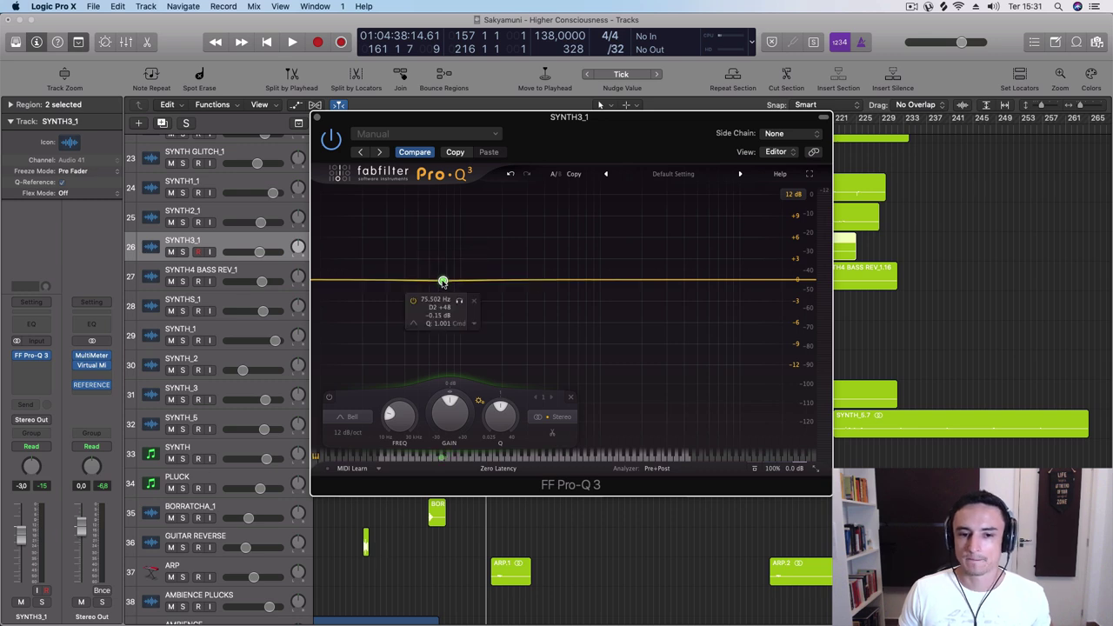
{"action": "left_click", "coordinate": [783, 282]}
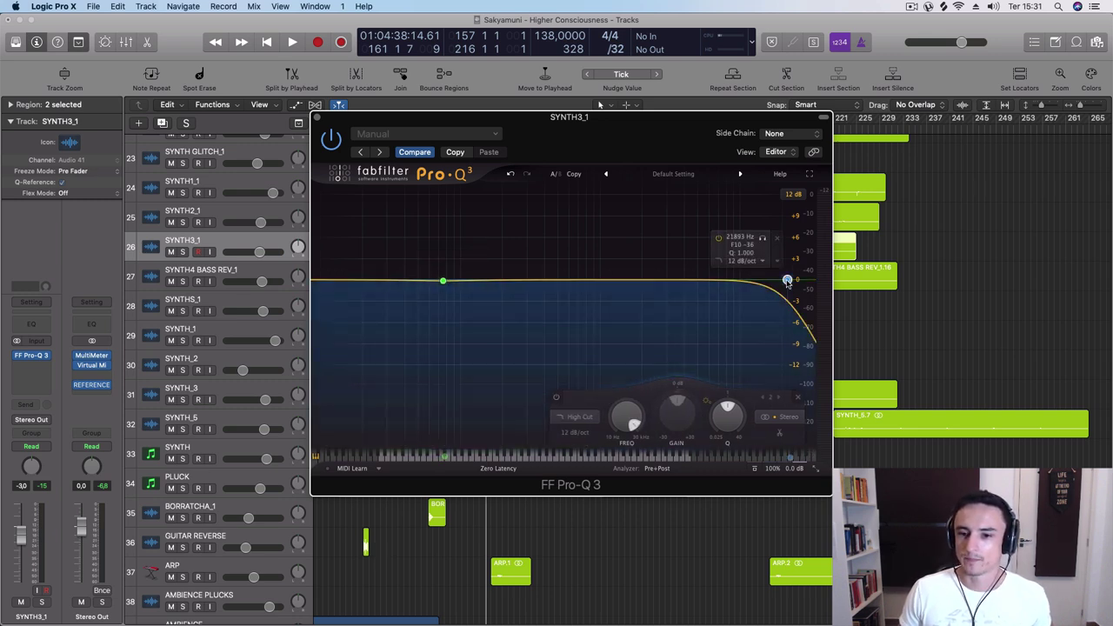
{"action": "left_click_drag", "start_coordinate": [784, 282], "coordinate": [807, 275]}
{"action": "left_click", "coordinate": [558, 396]}
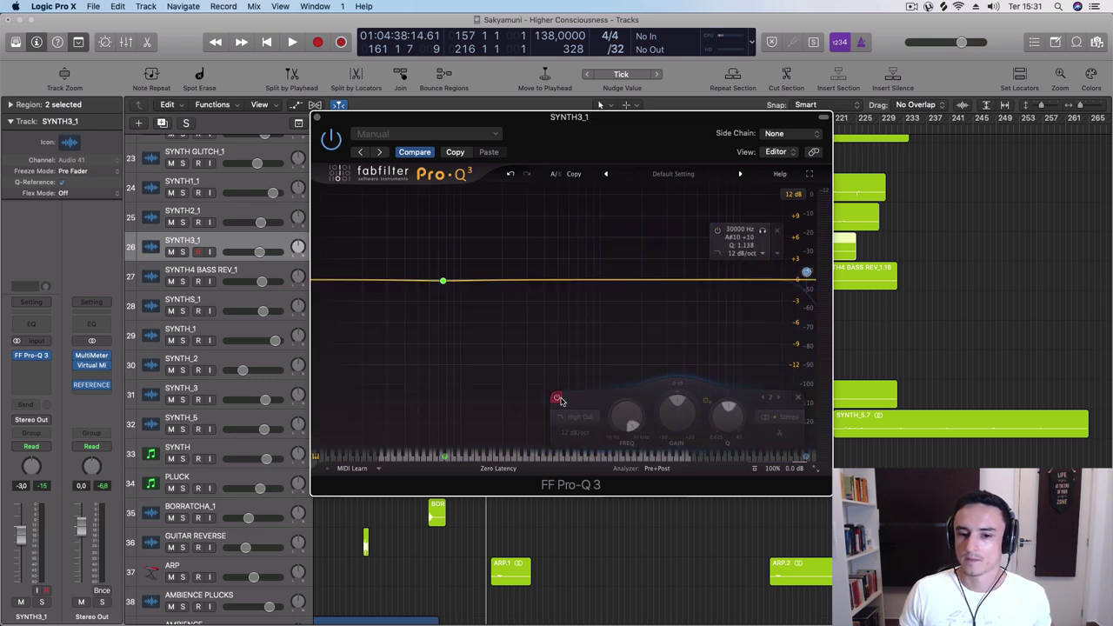
- Add more bands along the 0 dB line across the whole frequency range until the EQ holds 24 bands
{"action": "left_click", "coordinate": [548, 281]}
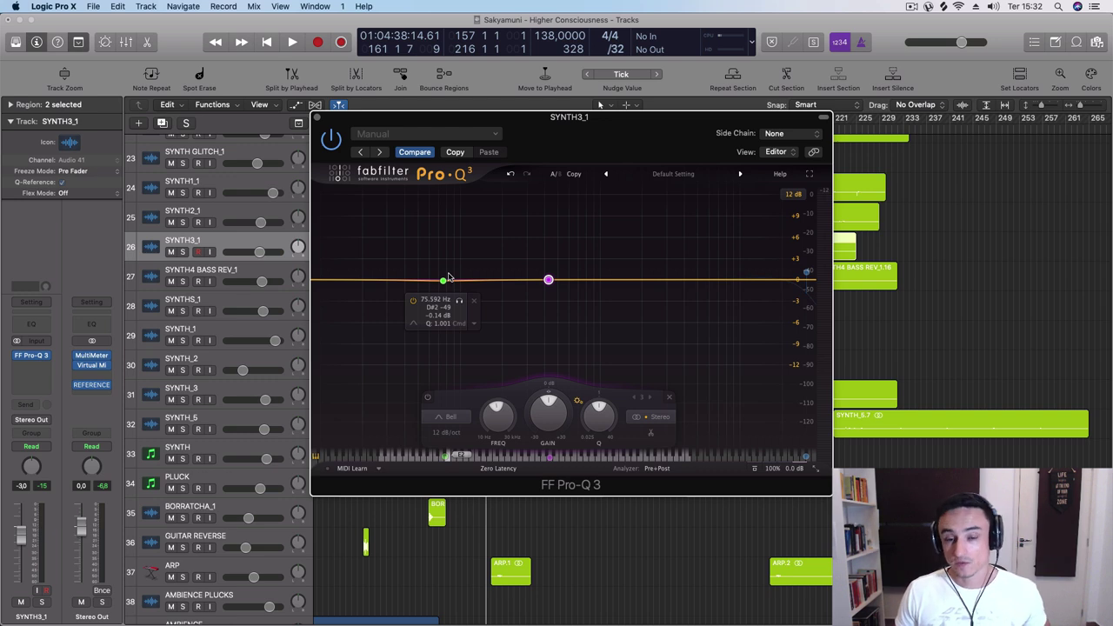
{"action": "left_click", "coordinate": [582, 280]}
{"action": "left_click", "coordinate": [660, 280]}
{"action": "left_click", "coordinate": [712, 280]}
{"action": "left_click", "coordinate": [759, 280]}
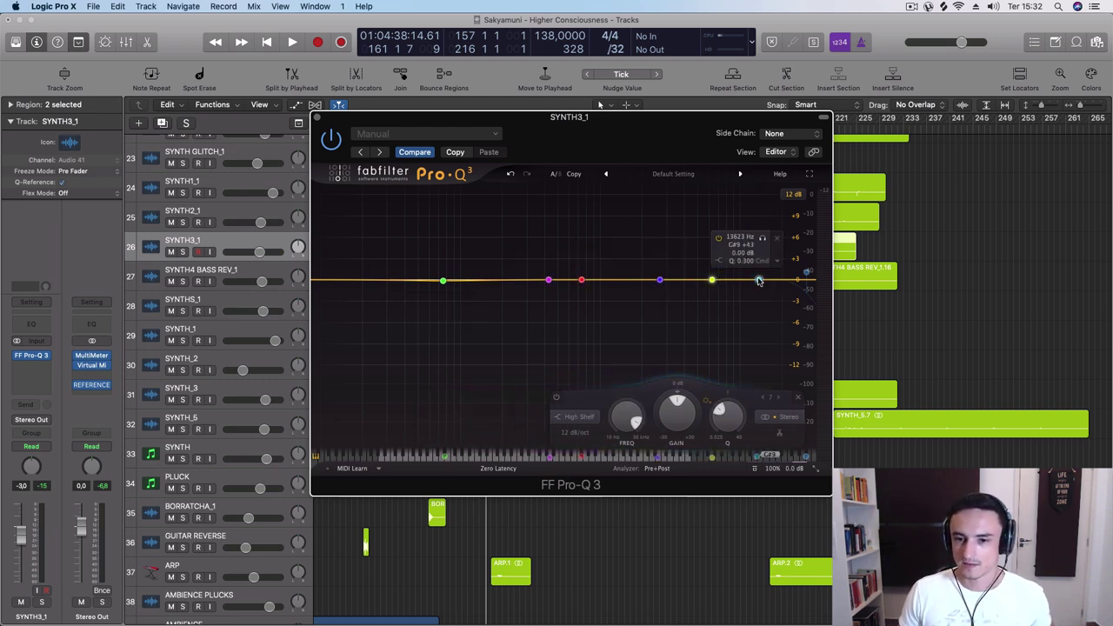
{"action": "left_click", "coordinate": [634, 280]}
{"action": "left_click", "coordinate": [530, 280]}
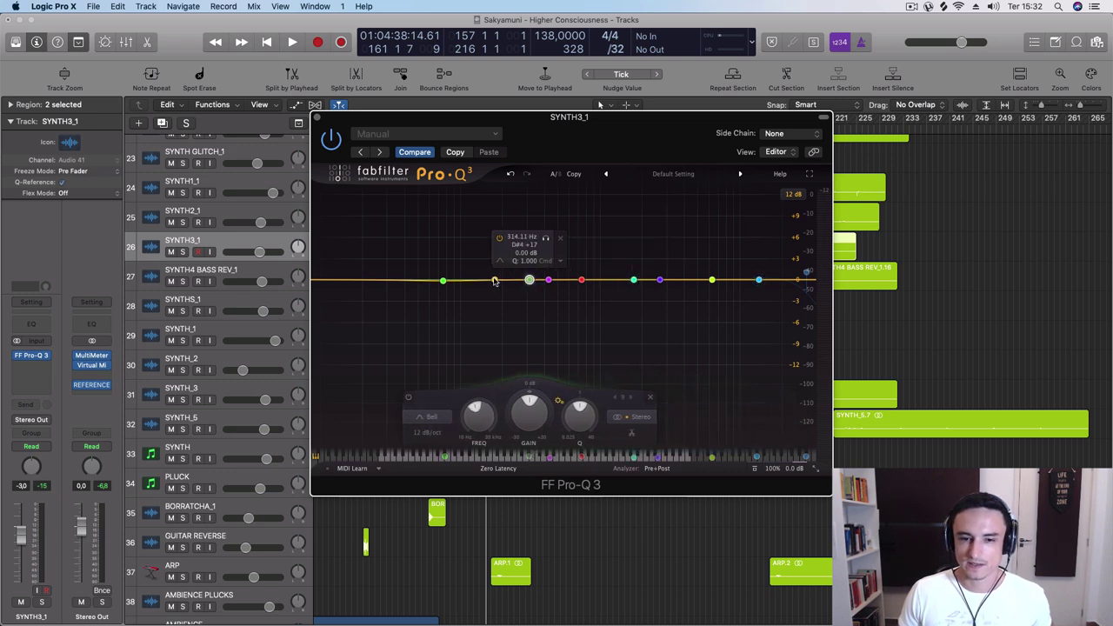
{"action": "left_click", "coordinate": [494, 280]}
{"action": "left_click", "coordinate": [397, 280]}
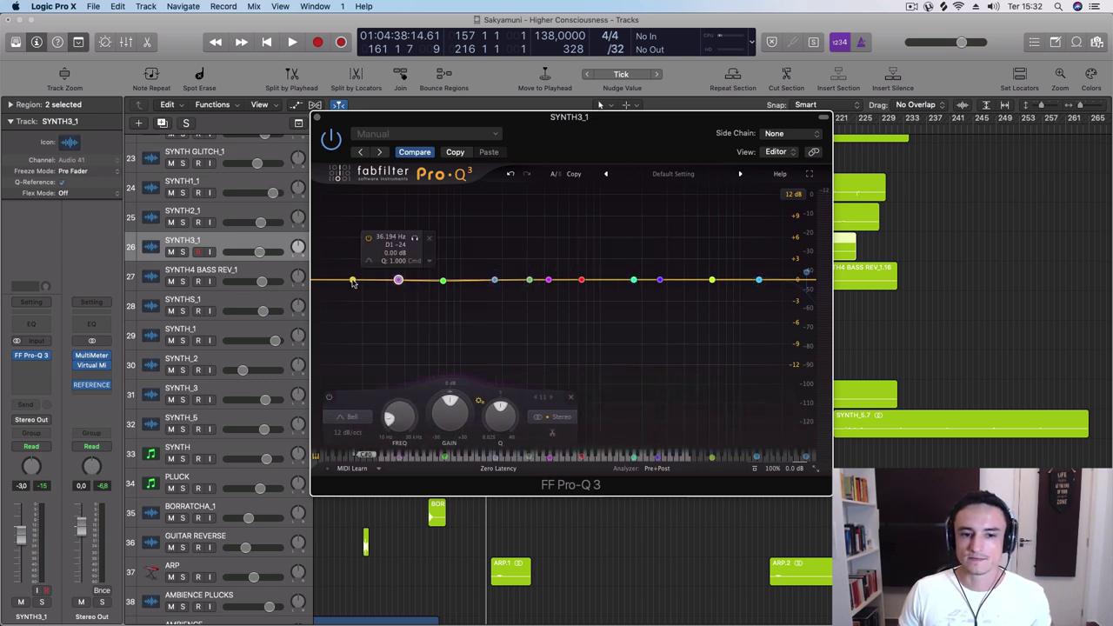
{"action": "left_click", "coordinate": [353, 280]}
{"action": "left_click", "coordinate": [385, 281]}
{"action": "left_click", "coordinate": [443, 280]}
{"action": "left_click", "coordinate": [425, 280]}
{"action": "left_click", "coordinate": [469, 280]}
{"action": "left_click", "coordinate": [512, 280]}
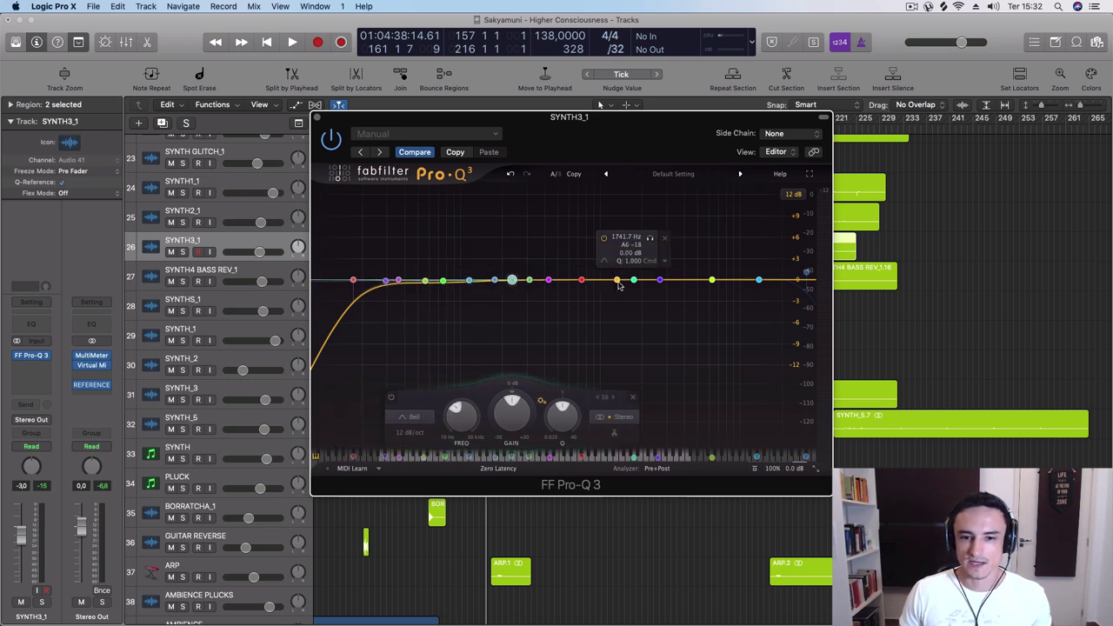
{"action": "left_click", "coordinate": [609, 280]}
{"action": "left_click", "coordinate": [683, 280]}
{"action": "left_click", "coordinate": [701, 280]}
{"action": "left_click", "coordinate": [731, 280]}
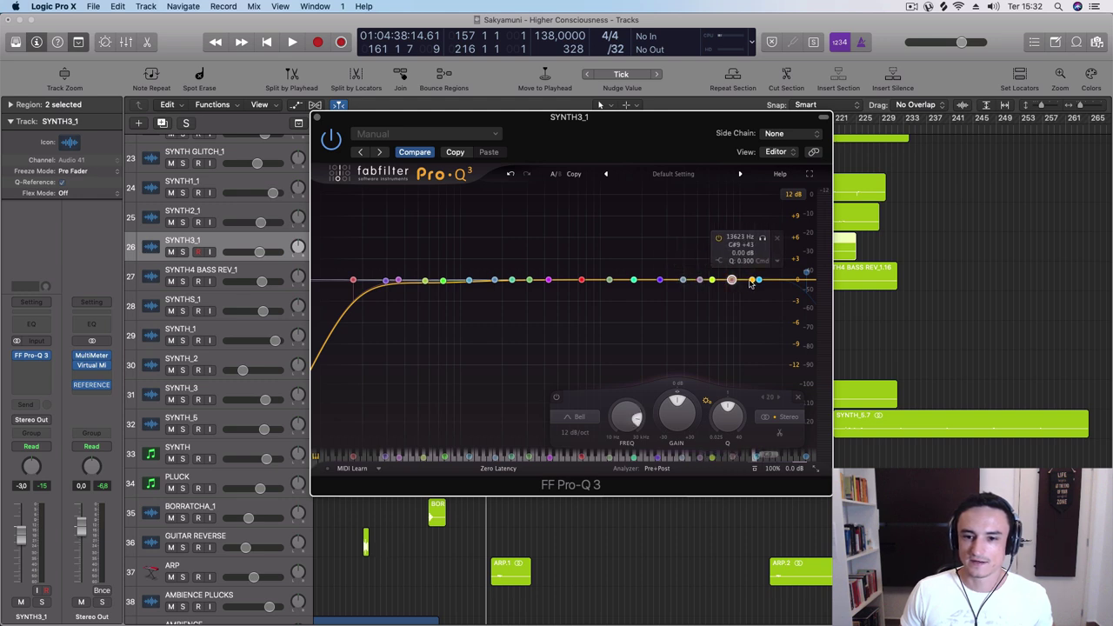
{"action": "left_click", "coordinate": [748, 280]}
{"action": "left_click", "coordinate": [772, 280]}
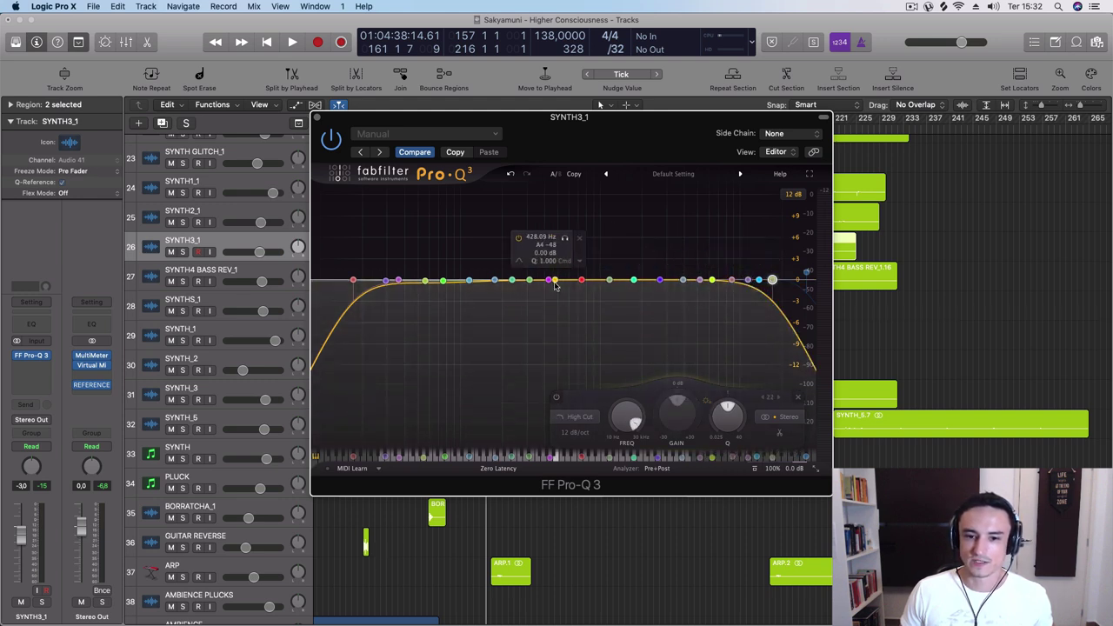
{"action": "left_click", "coordinate": [565, 280]}
{"action": "left_click", "coordinate": [594, 280]}
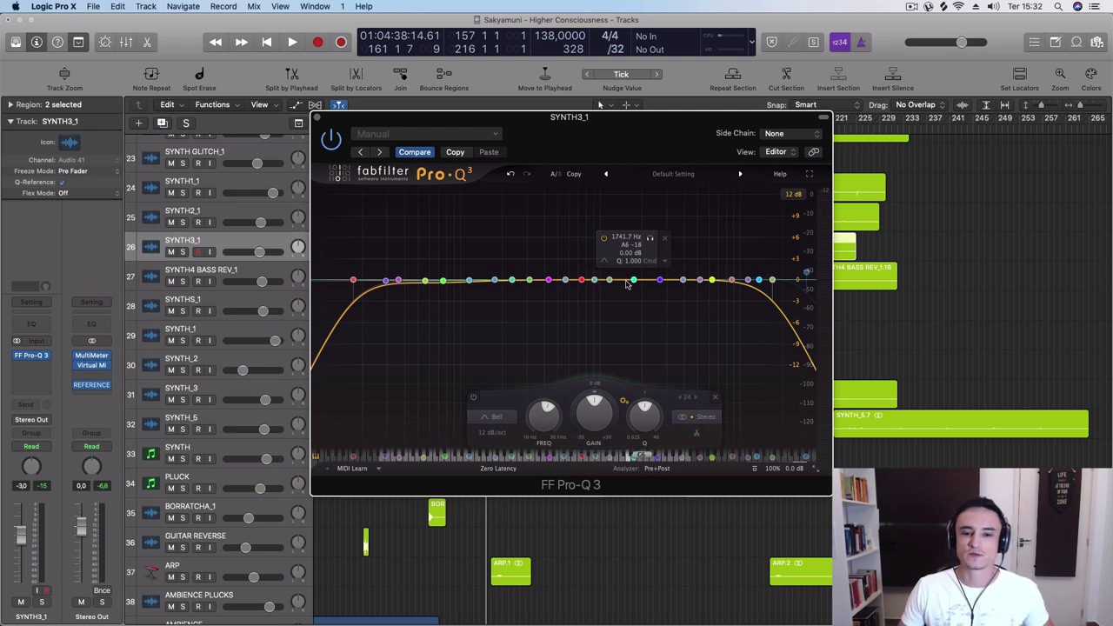
- Try boosting the band near 564 Hz by about 1.5 dB, return it to 0 dB and open its filter shape options
{"action": "left_click", "coordinate": [565, 280]}
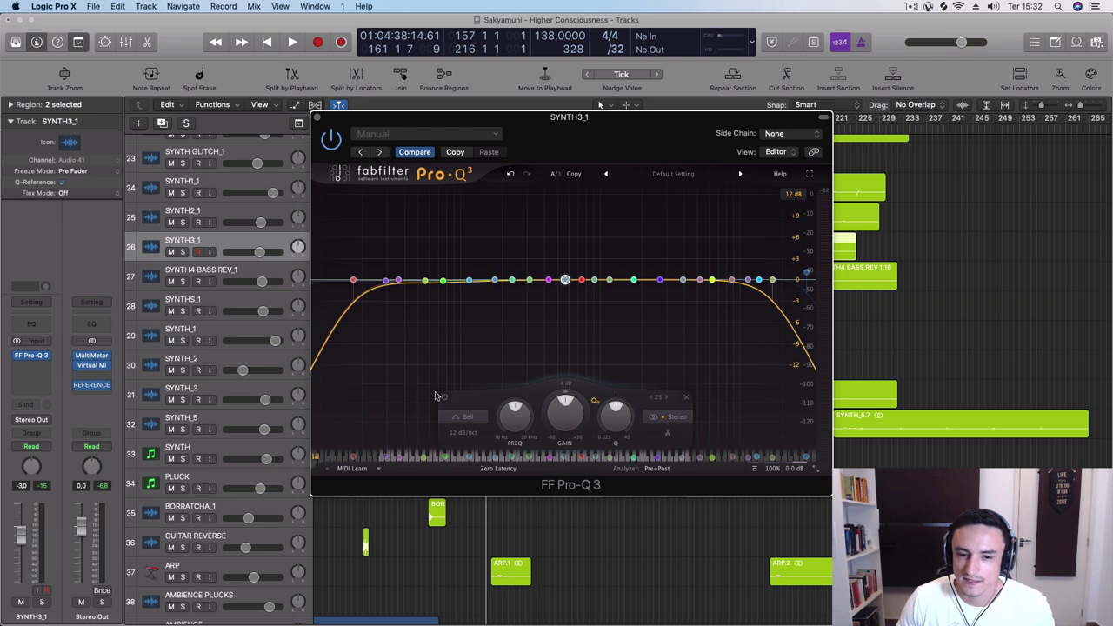
{"action": "mouse_move", "coordinate": [565, 280]}
{"action": "left_mouse_down"}
{"action": "mouse_move", "coordinate": [565, 205]}
{"action": "mouse_move", "coordinate": [566, 279]}
{"action": "left_mouse_up"}
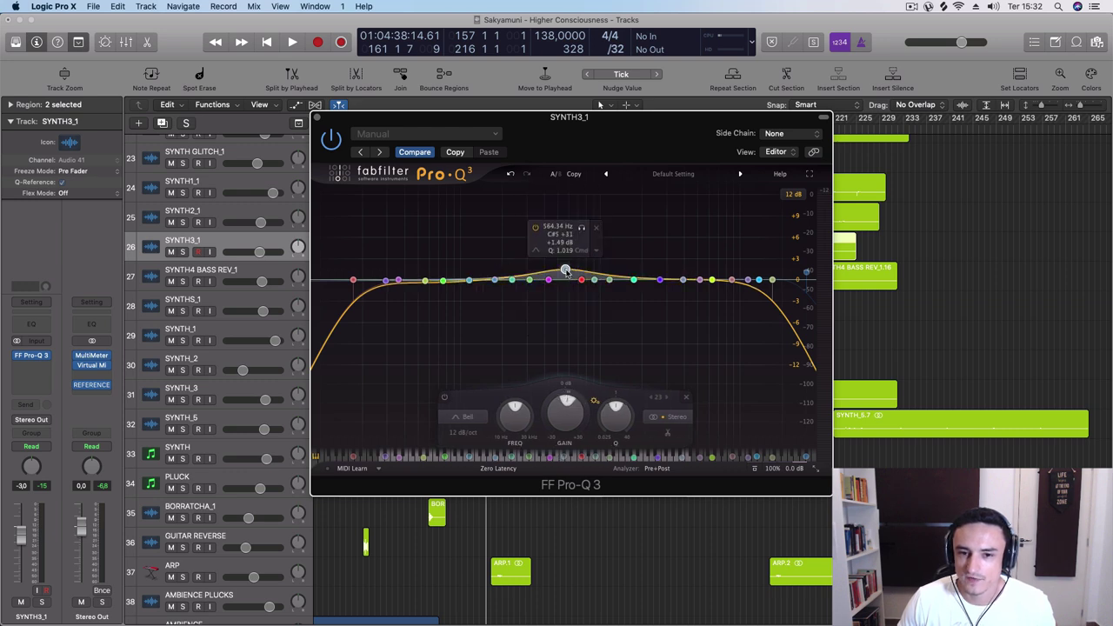
{"action": "left_click", "coordinate": [469, 418]}
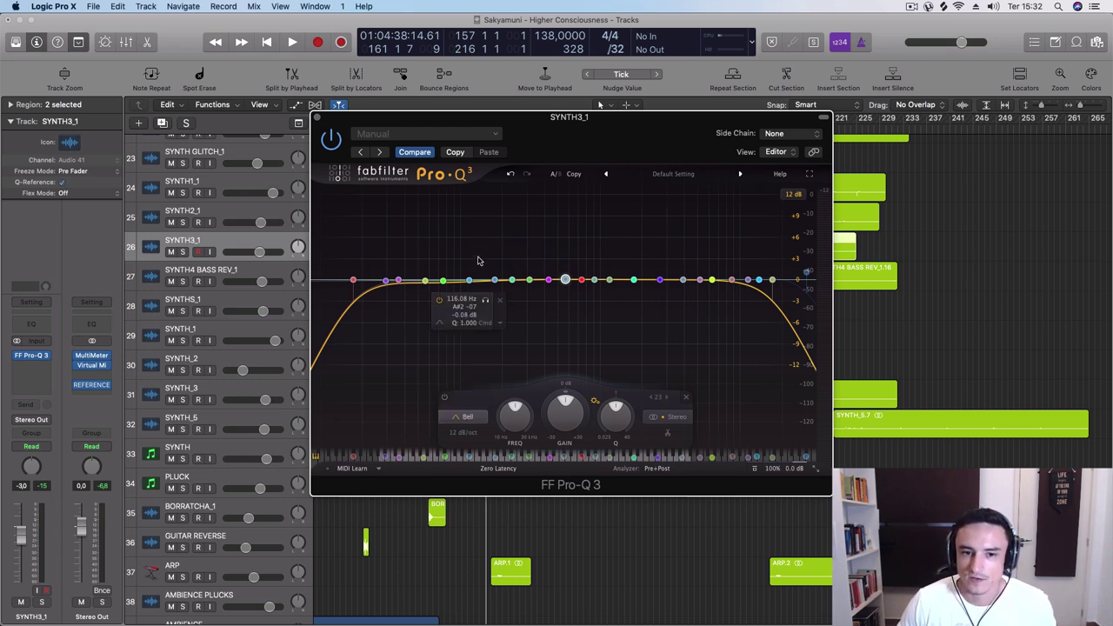
- Clear all the bands by loading the Drums preset and returning to Default Setting
{"action": "left_click", "coordinate": [740, 173]}
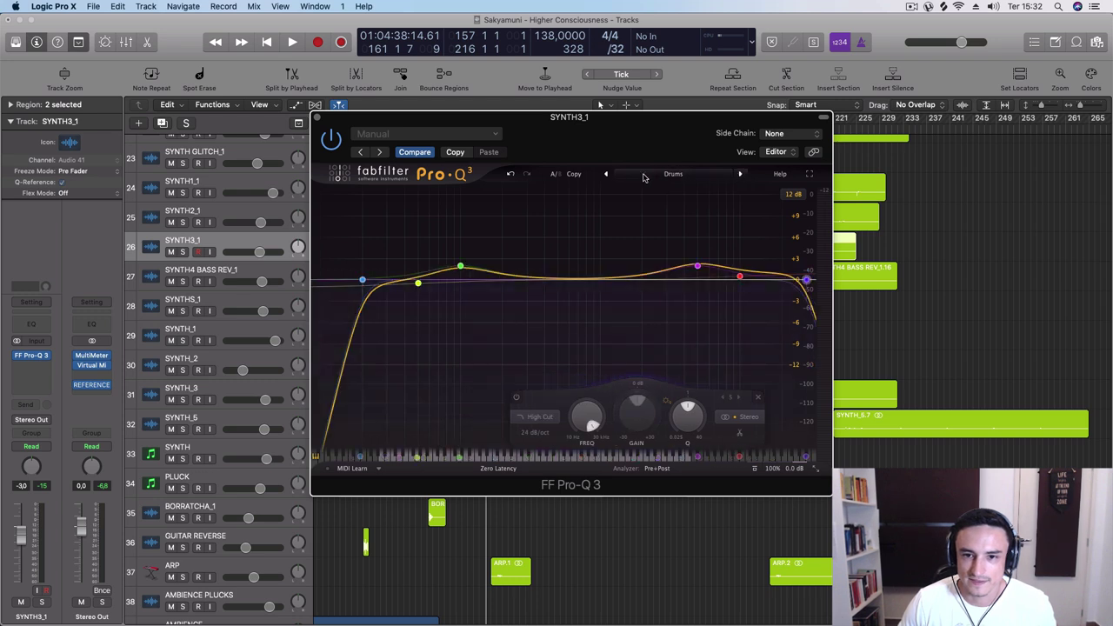
{"action": "left_click", "coordinate": [607, 174]}
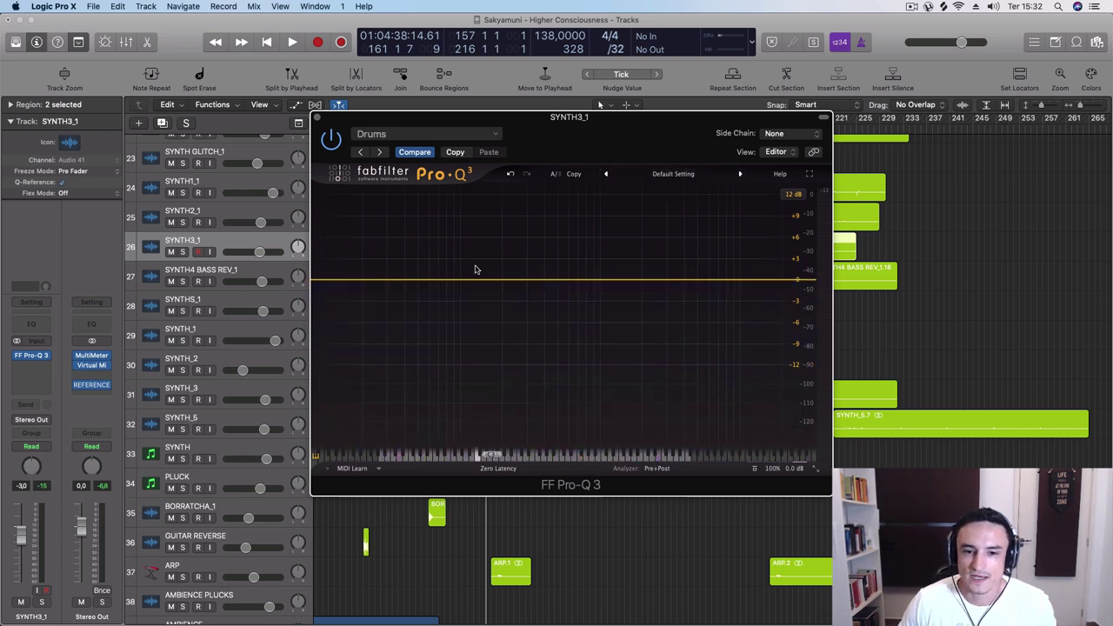
- Add a bell band boosted about 5.8 dB near 332 Hz and turn it into a low shelf at about 309 Hz, +7.1 dB
{"action": "left_click", "coordinate": [528, 280]}
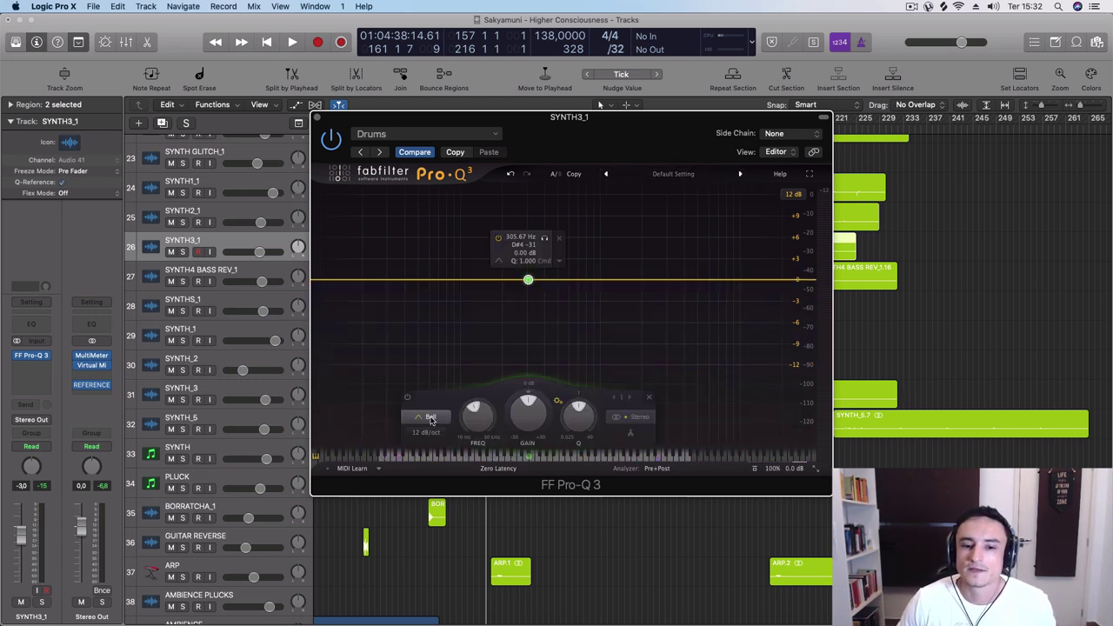
{"action": "left_click_drag", "start_coordinate": [528, 280], "coordinate": [534, 240]}
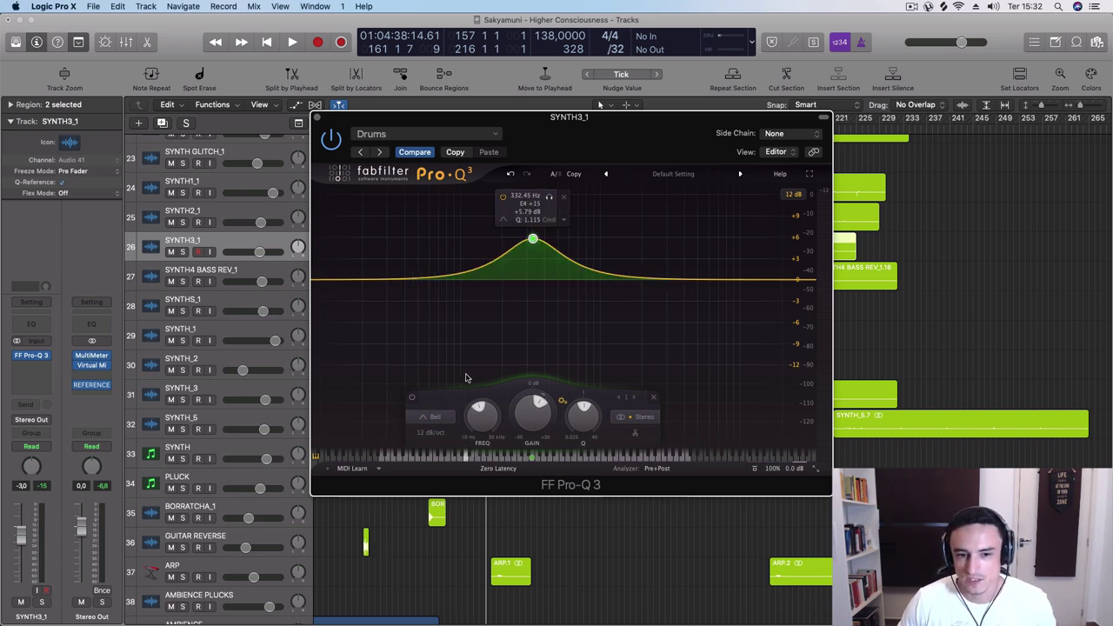
{"action": "left_click", "coordinate": [432, 417]}
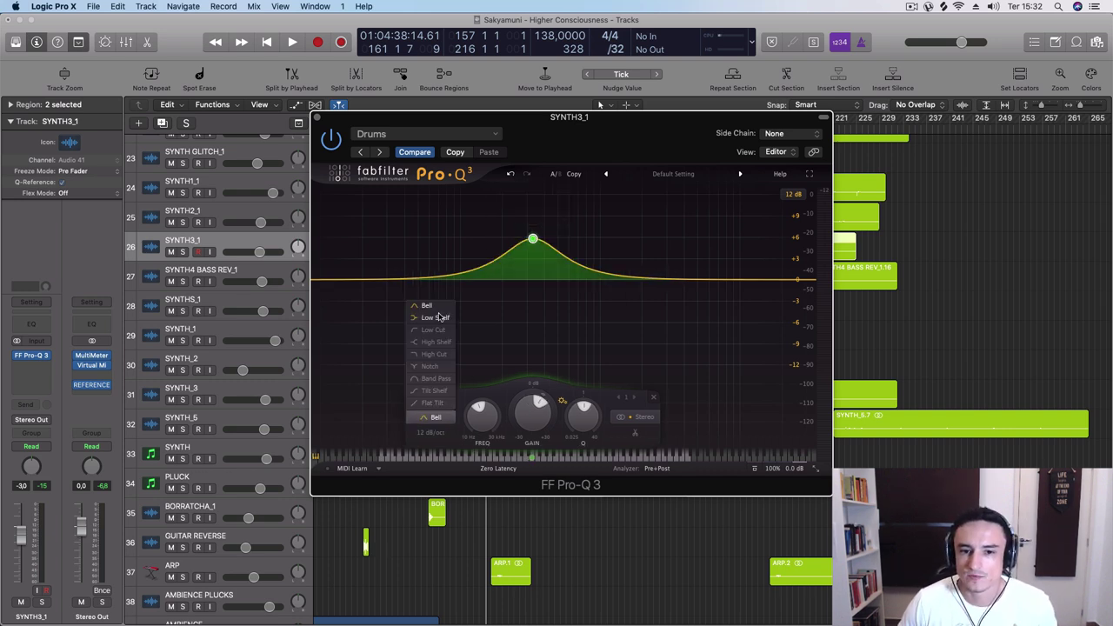
{"action": "left_click", "coordinate": [435, 318]}
{"action": "left_click_drag", "start_coordinate": [531, 261], "coordinate": [529, 234]}
- Switch the band to Low Cut, and to a High Shelf lowered to about -8.4 dB near 429 Hz
{"action": "left_click", "coordinate": [432, 417]}
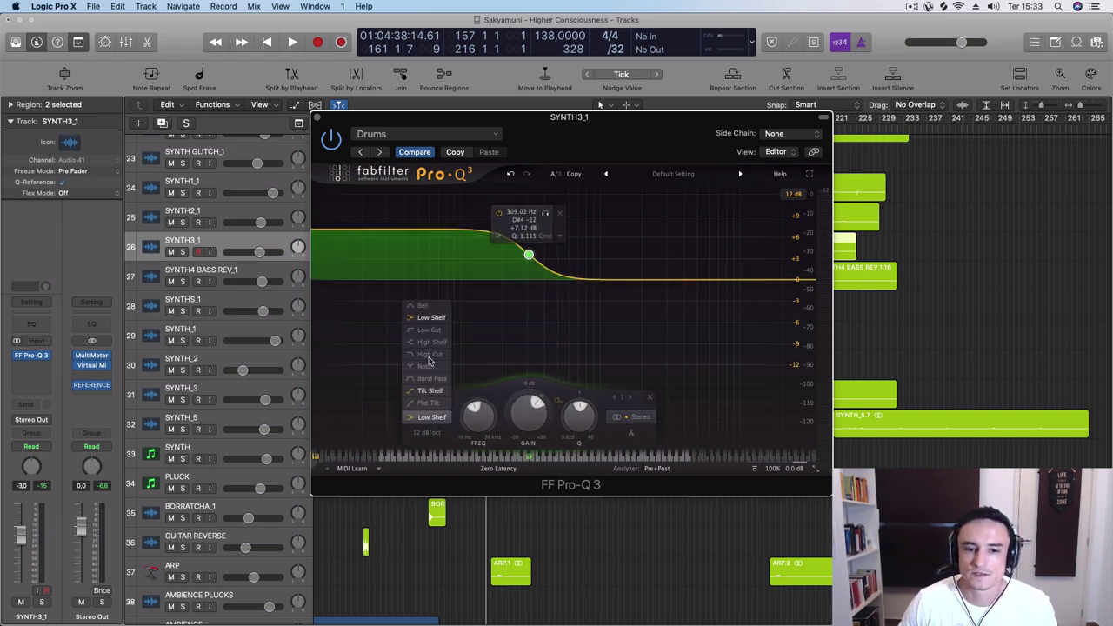
{"action": "left_click", "coordinate": [429, 329]}
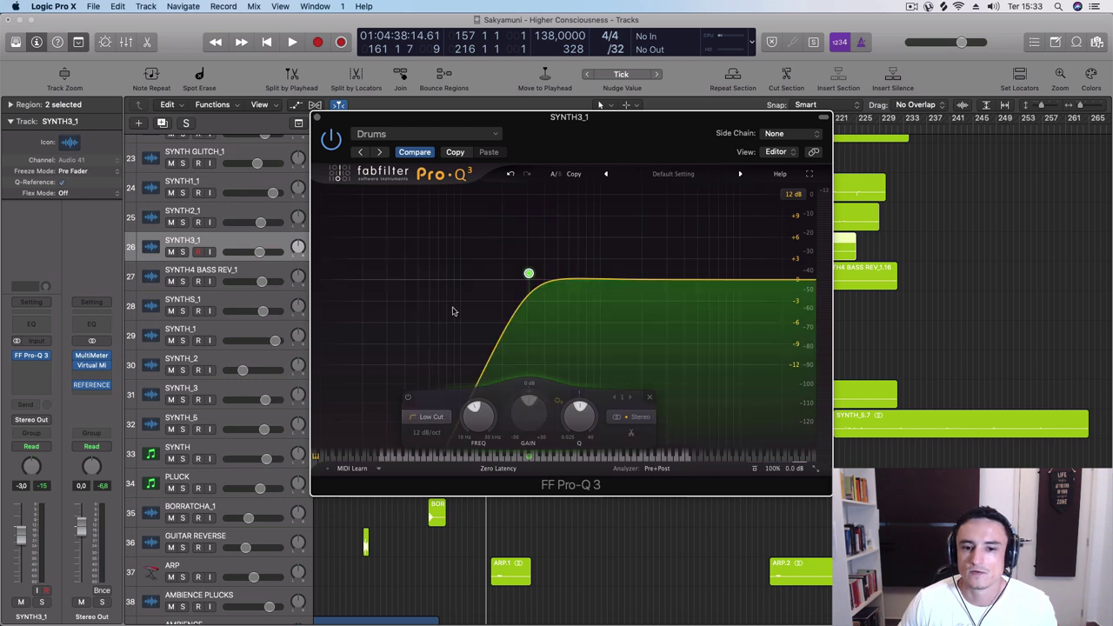
{"action": "left_click", "coordinate": [433, 419]}
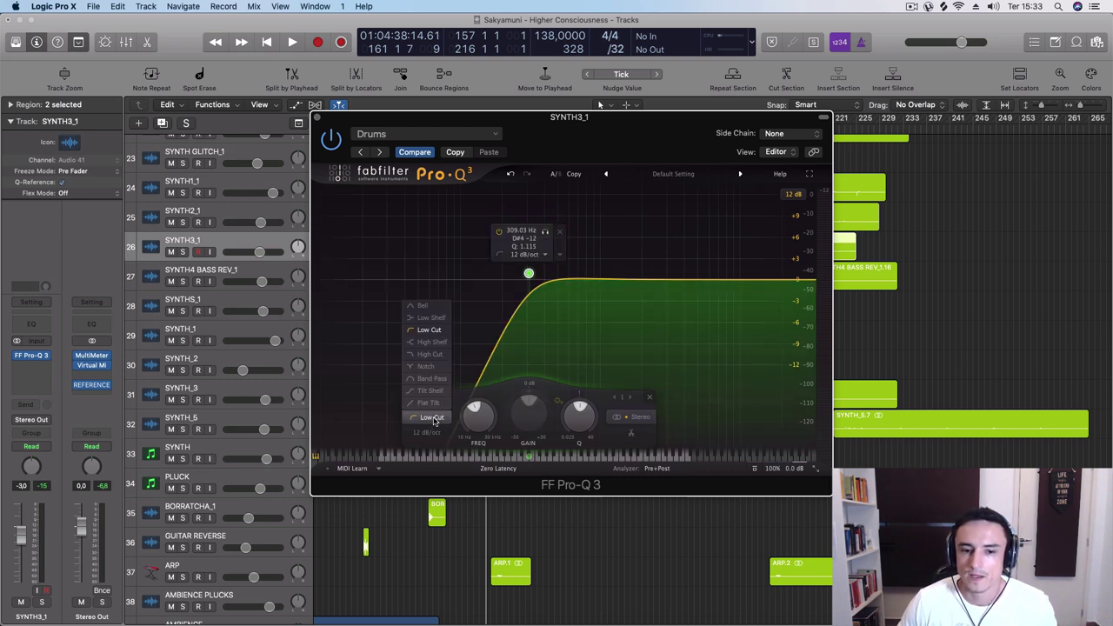
{"action": "left_click", "coordinate": [432, 342]}
{"action": "left_click_drag", "start_coordinate": [529, 257], "coordinate": [548, 309]}
- Try the High Cut shape on the band, followed by the Notch shape
{"action": "left_click", "coordinate": [452, 420]}
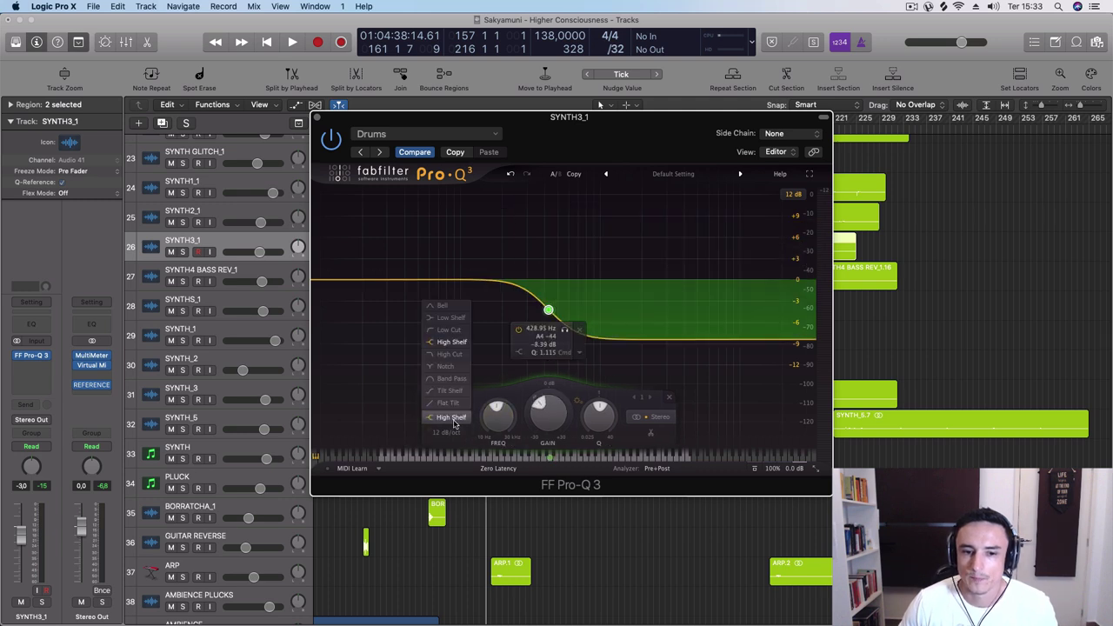
{"action": "left_click", "coordinate": [451, 354]}
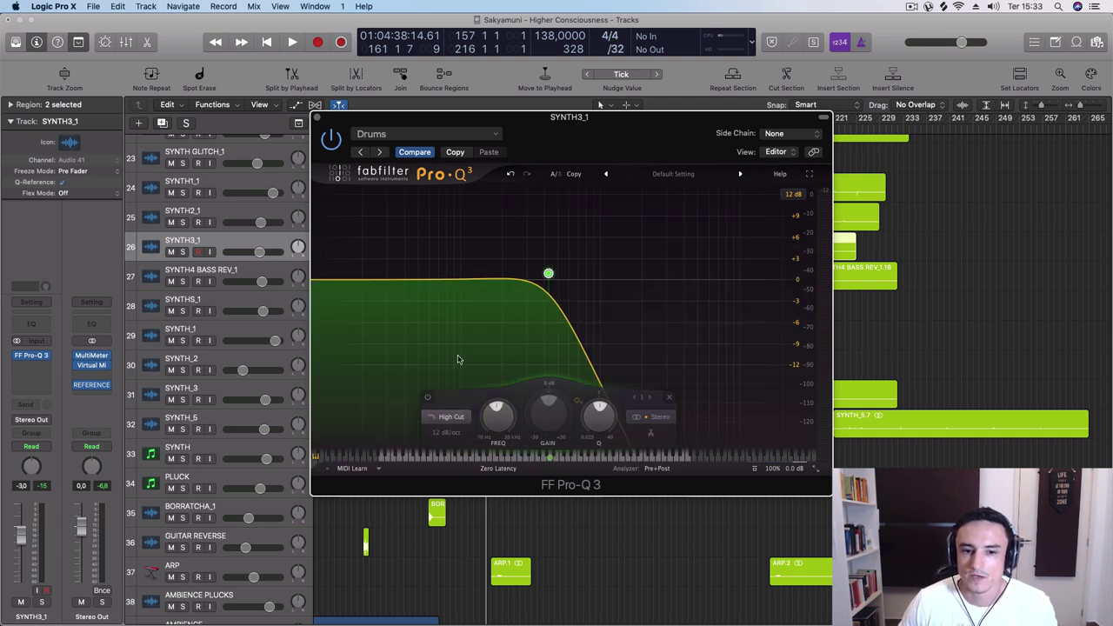
{"action": "left_click", "coordinate": [446, 420]}
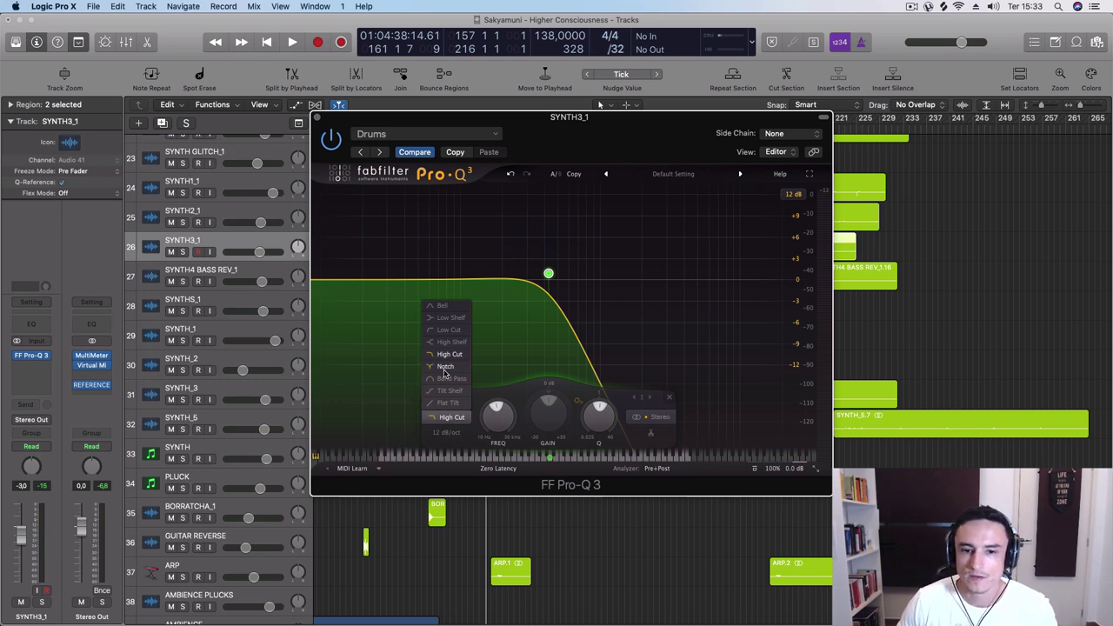
{"action": "left_click", "coordinate": [446, 367]}
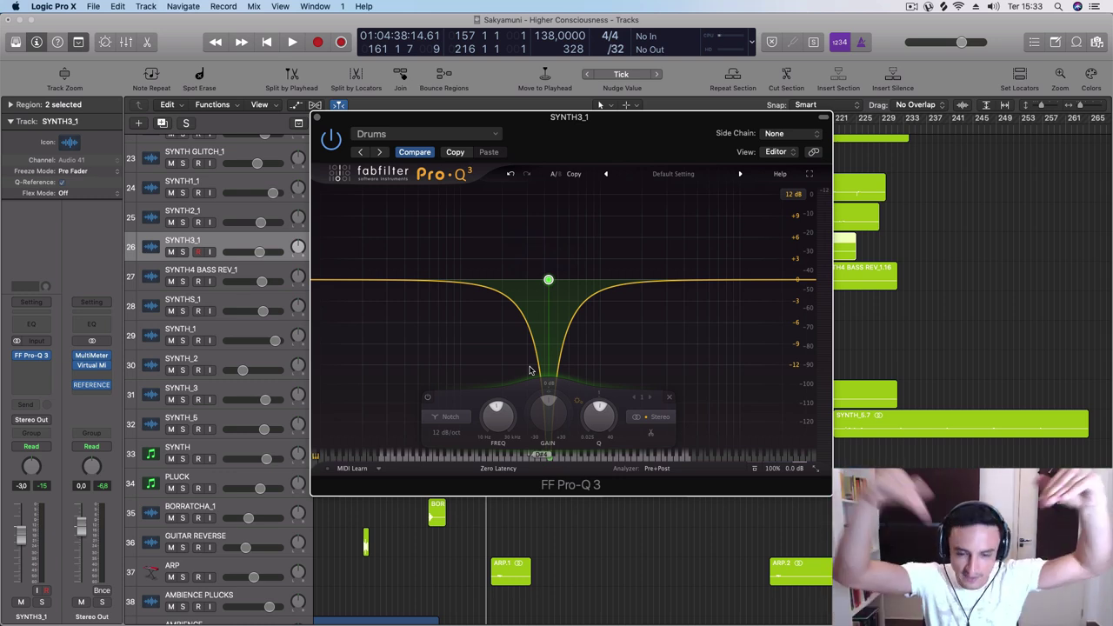
- Change the band's shape to Band Pass and move it to about 1323 Hz
{"action": "left_click", "coordinate": [451, 418]}
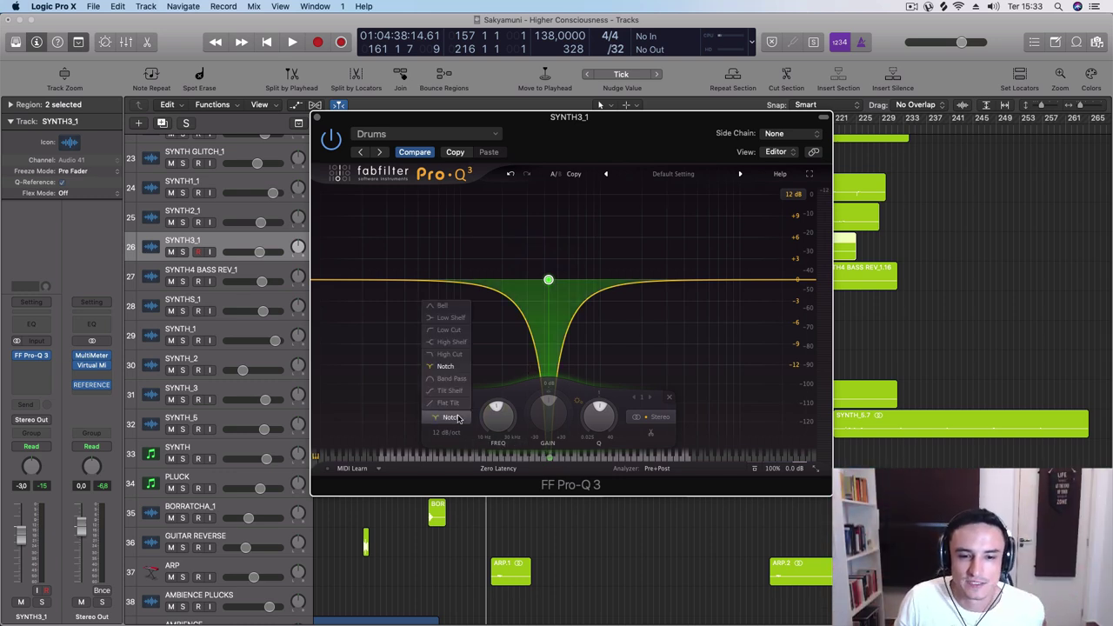
{"action": "left_click", "coordinate": [447, 380]}
{"action": "left_click_drag", "start_coordinate": [549, 280], "coordinate": [619, 283]}
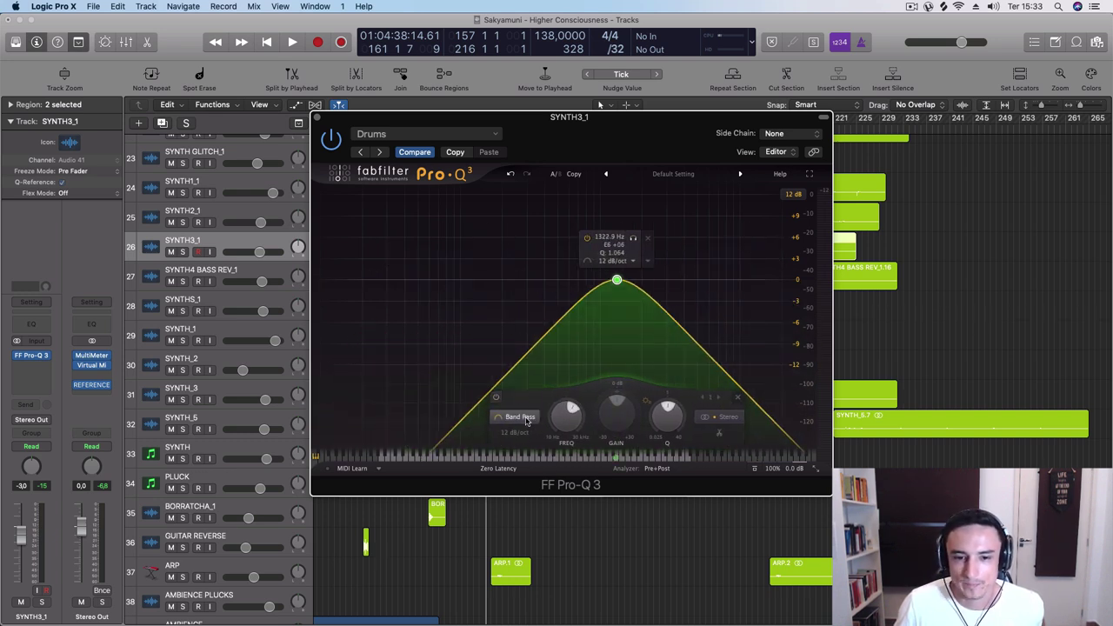
- Change the band to a Tilt Shelf and move it to about 505 Hz with about +3.5 dB gain
{"action": "left_click", "coordinate": [520, 418]}
{"action": "left_click", "coordinate": [520, 391]}
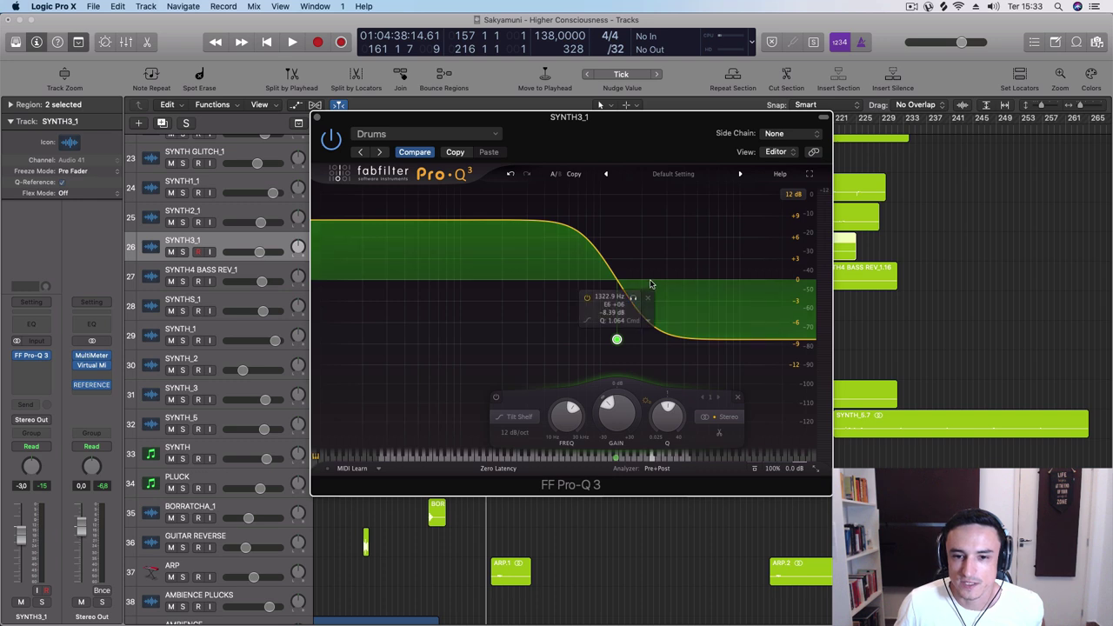
{"action": "left_click_drag", "start_coordinate": [617, 339], "coordinate": [559, 256]}
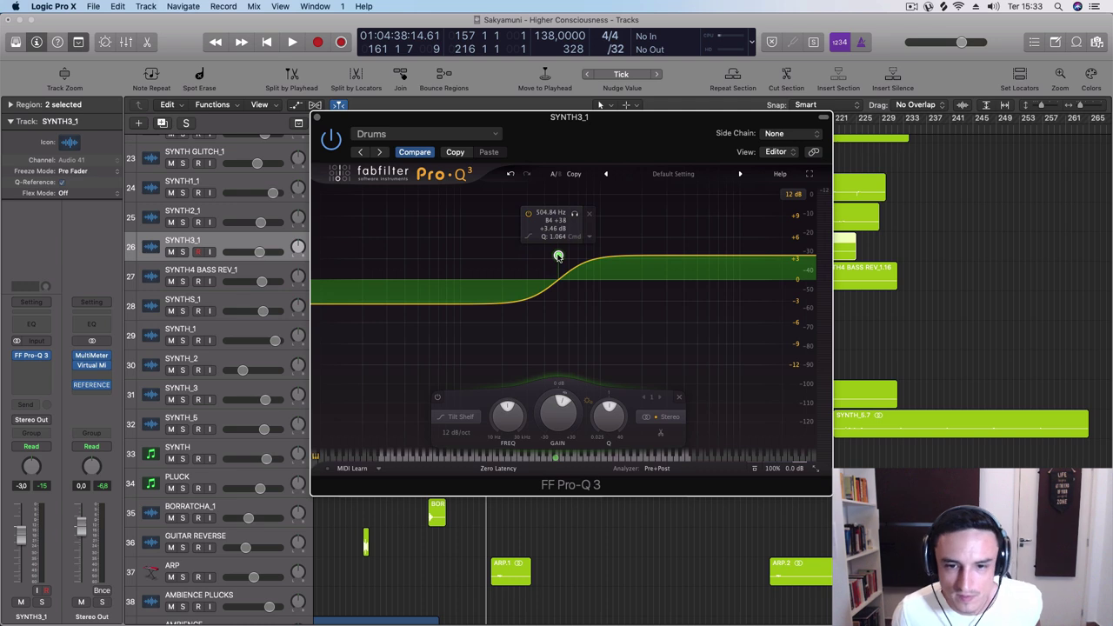
- Switch the band to Flat Tilt, tilting it to about +1.1 dB near 499 Hz and about -0.7 dB near 372 Hz
{"action": "left_click", "coordinate": [460, 417]}
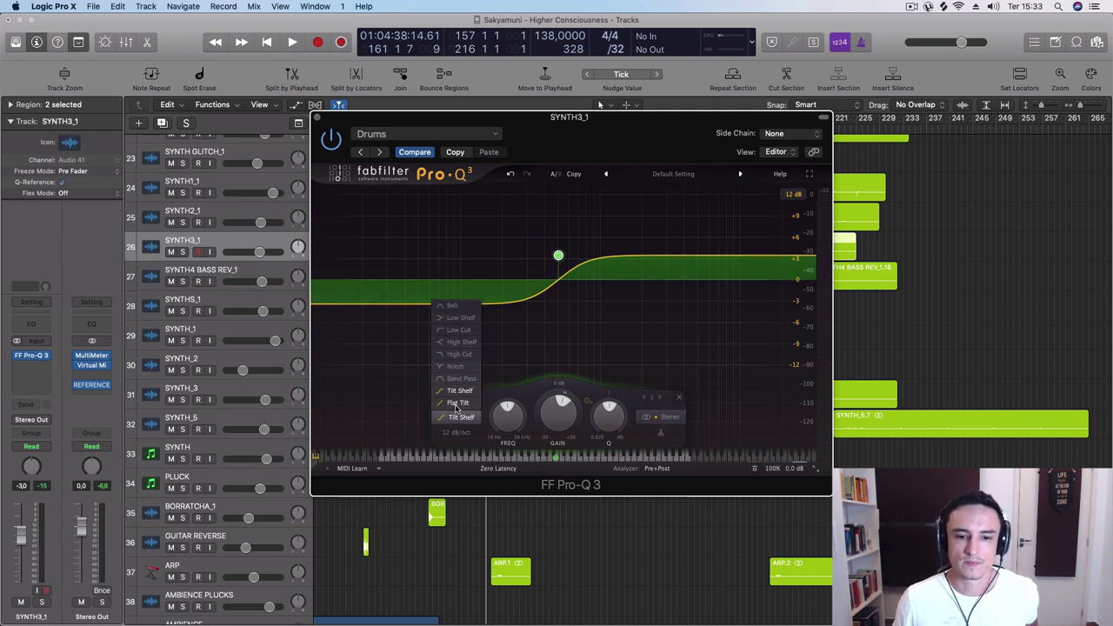
{"action": "left_click", "coordinate": [458, 402]}
{"action": "mouse_move", "coordinate": [559, 256]}
{"action": "left_mouse_down"}
{"action": "mouse_move", "coordinate": [532, 304]}
{"action": "mouse_move", "coordinate": [568, 229]}
{"action": "mouse_move", "coordinate": [561, 322]}
{"action": "mouse_move", "coordinate": [562, 231]}
{"action": "mouse_move", "coordinate": [554, 287]}
{"action": "mouse_move", "coordinate": [557, 251]}
{"action": "mouse_move", "coordinate": [555, 282]}
{"action": "mouse_move", "coordinate": [558, 272]}
{"action": "left_mouse_up"}
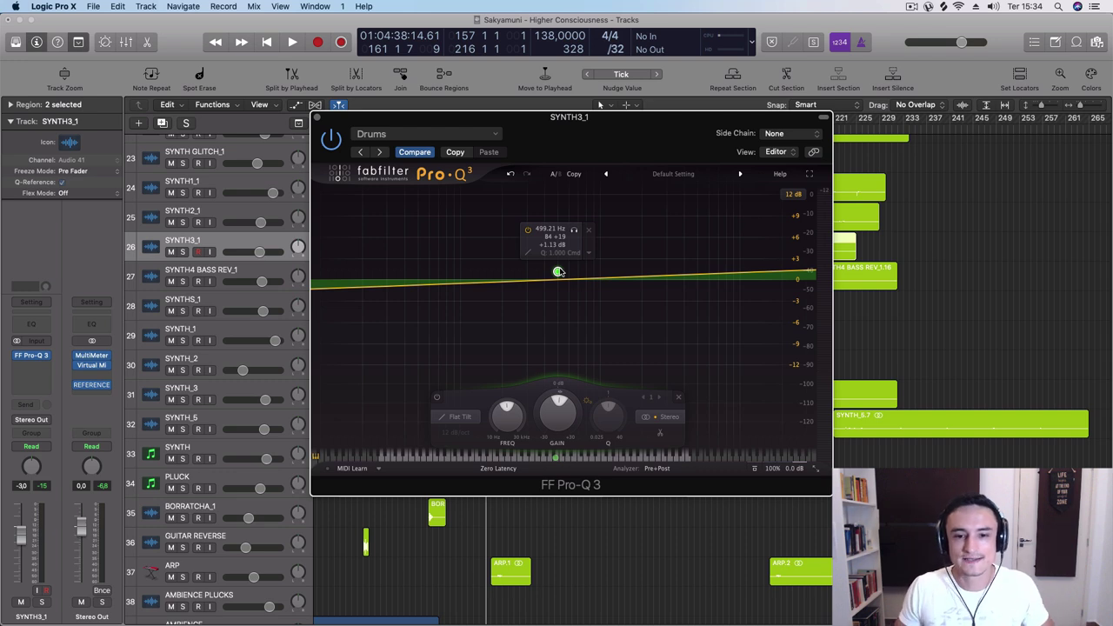
{"action": "left_click_drag", "start_coordinate": [559, 272], "coordinate": [540, 285]}
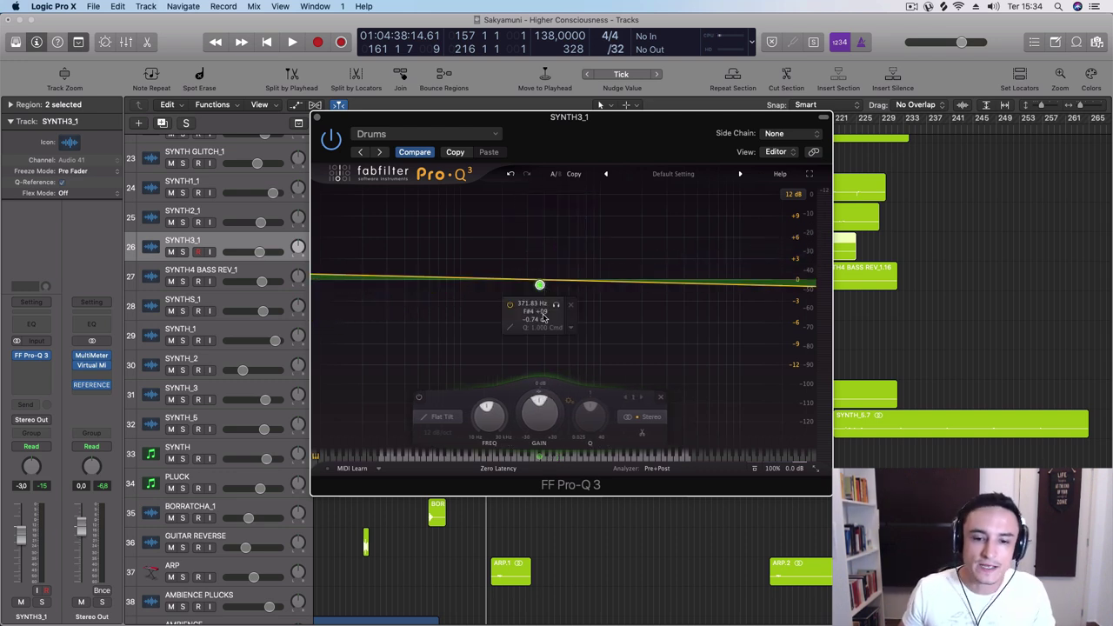
{"action": "mouse_move", "coordinate": [487, 414]}
{"action": "left_mouse_down"}
{"action": "mouse_move", "coordinate": [477, 394]}
{"action": "mouse_move", "coordinate": [475, 421]}
{"action": "left_mouse_up"}
- Change the band to Low Cut at about 507 Hz and open its frequency value for editing
{"action": "left_click", "coordinate": [442, 416]}
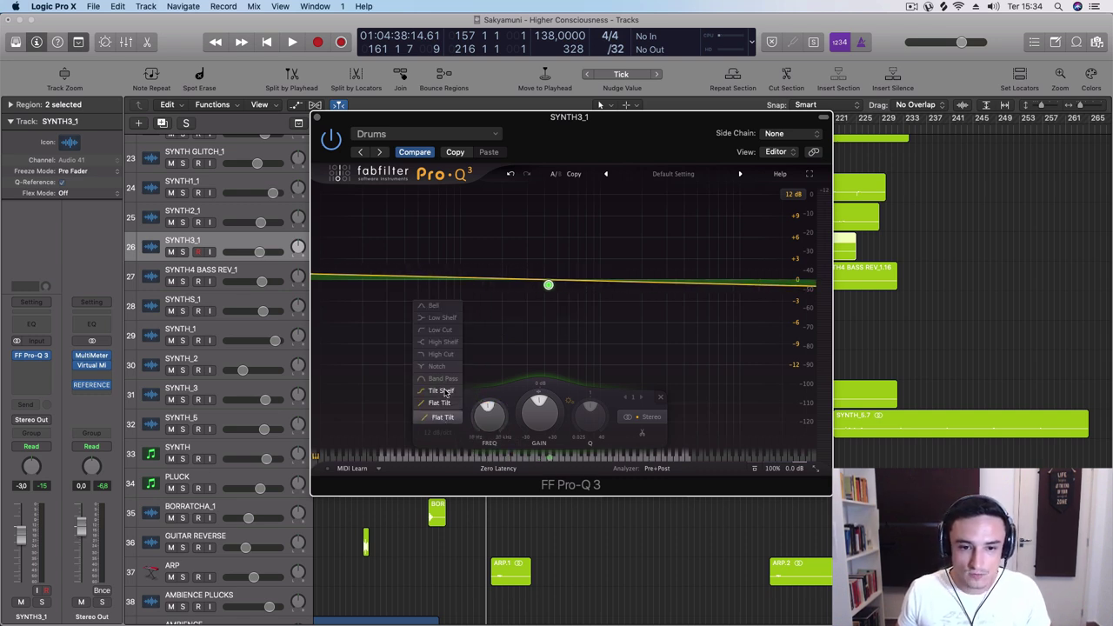
{"action": "left_click", "coordinate": [444, 331]}
{"action": "mouse_move", "coordinate": [497, 415]}
{"action": "left_mouse_down"}
{"action": "mouse_move", "coordinate": [514, 367]}
{"action": "mouse_move", "coordinate": [509, 435]}
{"action": "mouse_move", "coordinate": [505, 408]}
{"action": "left_mouse_up"}
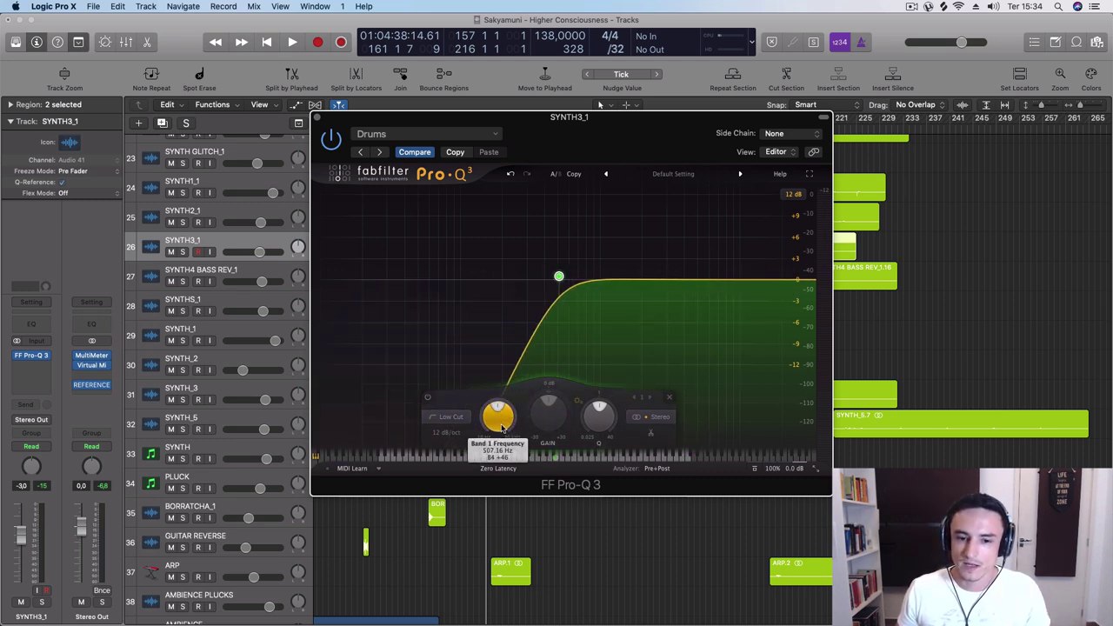
{"action": "double_click", "coordinate": [499, 427]}
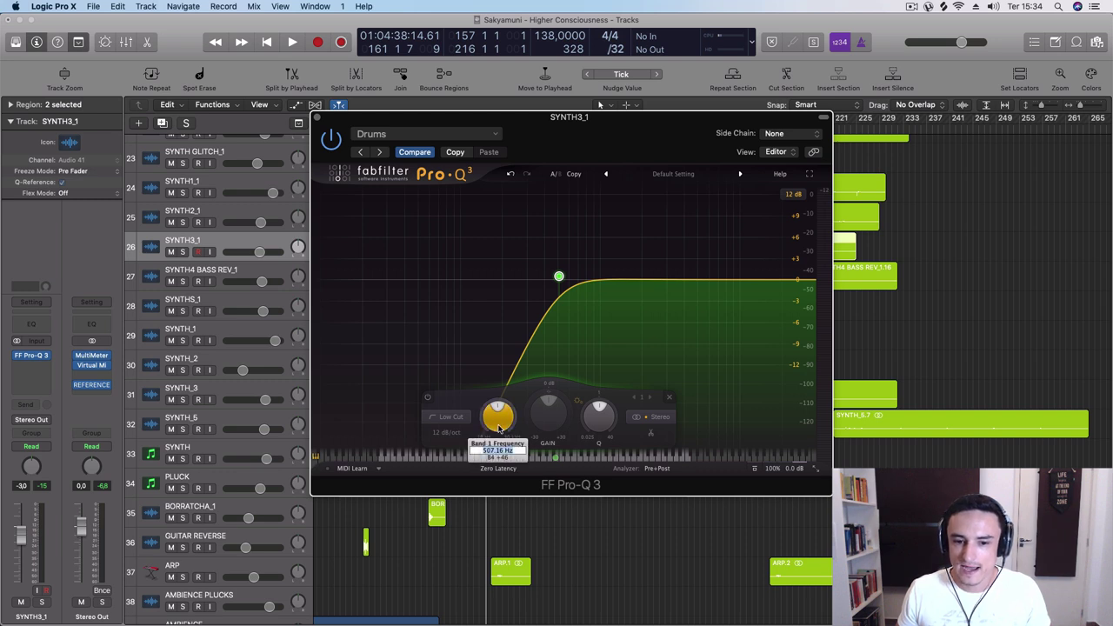
- Add a second bell band at the note G3 on the piano display and set its frequency to 200 Hz
{"action": "left_click", "coordinate": [501, 459]}
{"action": "double_click", "coordinate": [501, 455]}
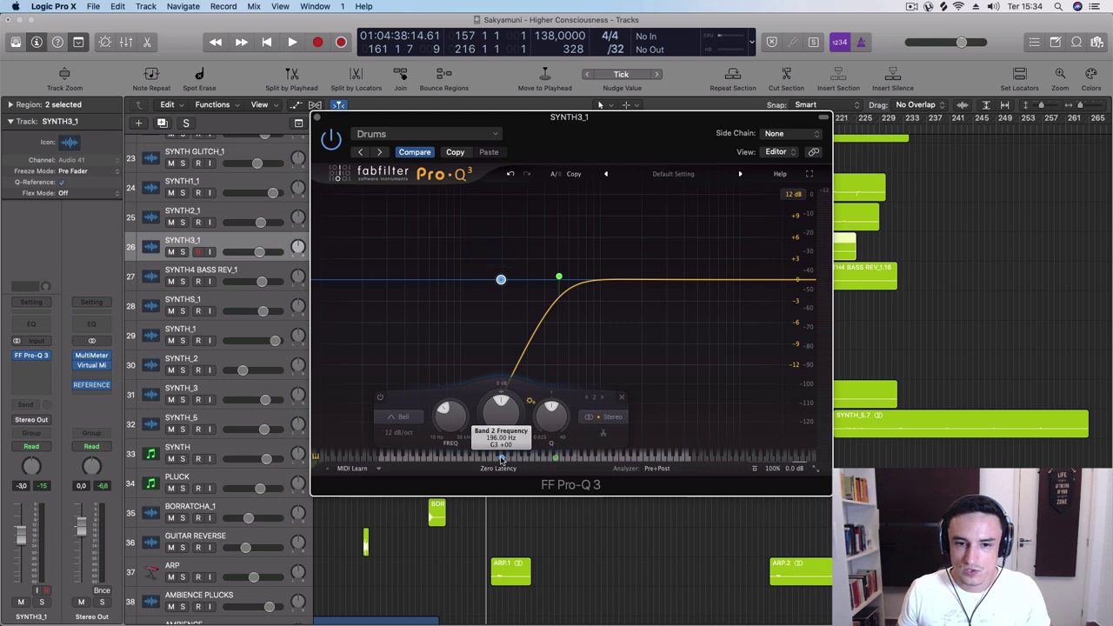
{"action": "double_click", "coordinate": [446, 418]}
{"action": "type", "text": "200"}
{"action": "key", "text": "Return"}
- Add a third bell band at D2 boosted 2 dB and move it to about 56 Hz with about +0.2 dB gain
{"action": "mouse_move", "coordinate": [502, 291]}
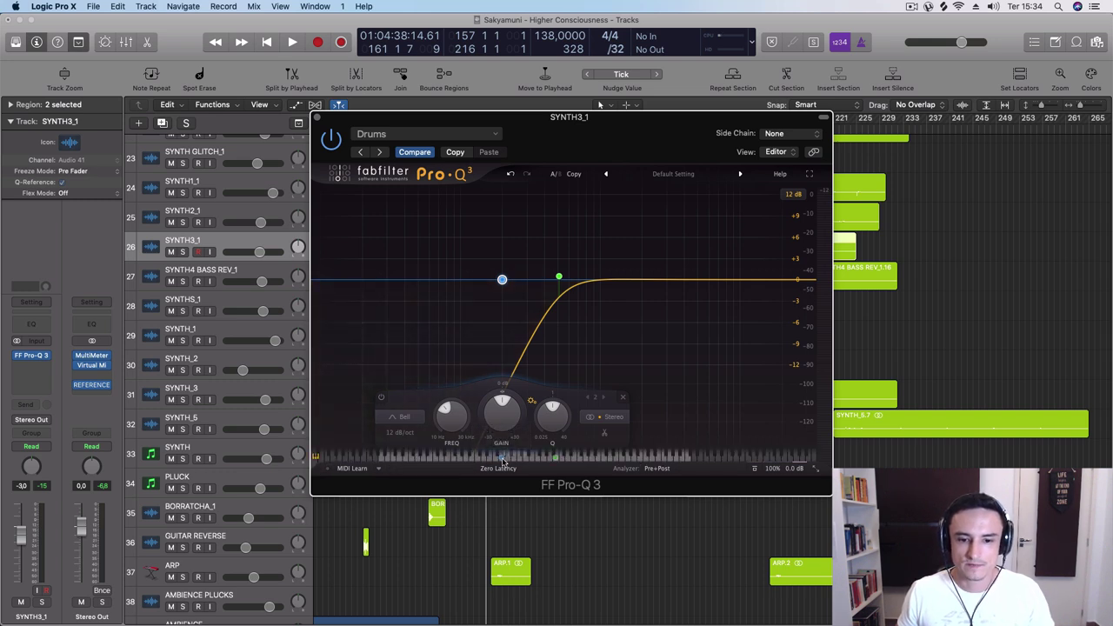
{"action": "left_click", "coordinate": [441, 280]}
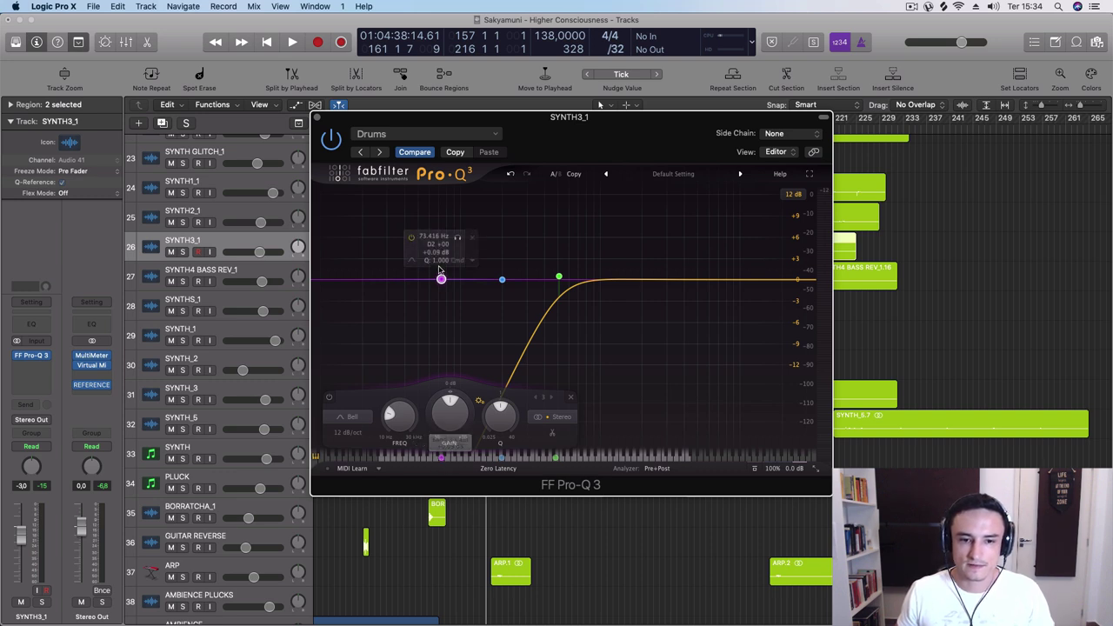
{"action": "mouse_move", "coordinate": [441, 279]}
{"action": "left_mouse_down"}
{"action": "mouse_move", "coordinate": [444, 262]}
{"action": "mouse_move", "coordinate": [440, 316]}
{"action": "mouse_move", "coordinate": [443, 267]}
{"action": "left_mouse_up"}
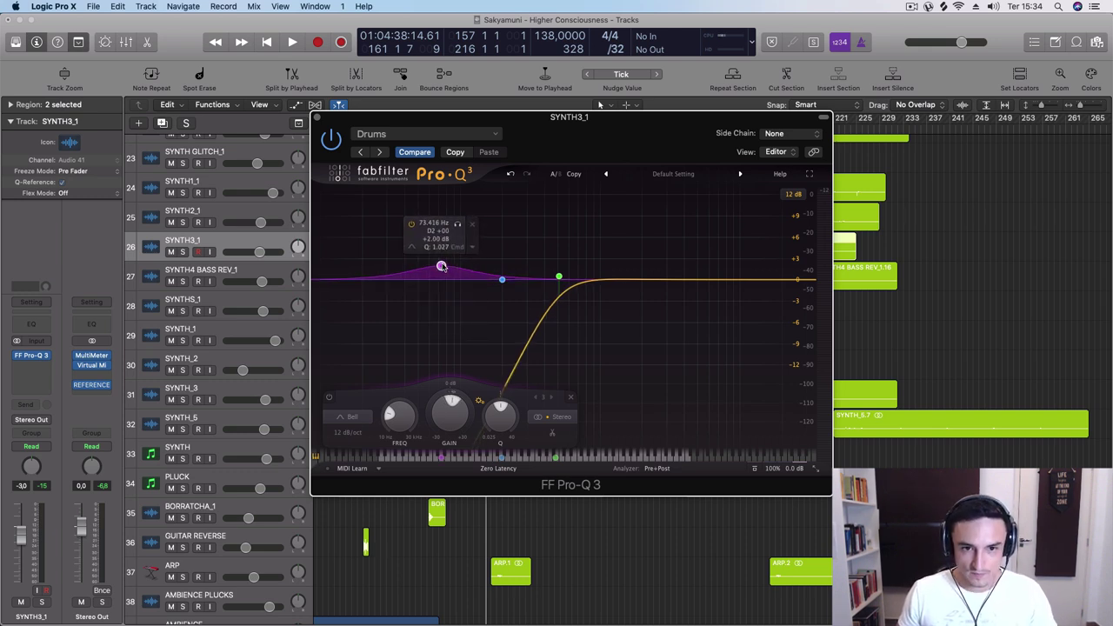
{"action": "mouse_move", "coordinate": [442, 269]}
{"action": "left_mouse_down"}
{"action": "mouse_move", "coordinate": [429, 235]}
{"action": "mouse_move", "coordinate": [427, 291]}
{"action": "mouse_move", "coordinate": [421, 227]}
{"action": "mouse_move", "coordinate": [419, 292]}
{"action": "mouse_move", "coordinate": [419, 236]}
{"action": "mouse_move", "coordinate": [417, 290]}
{"action": "mouse_move", "coordinate": [396, 296]}
{"action": "mouse_move", "coordinate": [424, 262]}
{"action": "left_mouse_up"}
{"action": "mouse_move", "coordinate": [425, 312]}
{"action": "left_mouse_down"}
{"action": "mouse_move", "coordinate": [426, 294]}
{"action": "mouse_move", "coordinate": [426, 317]}
{"action": "left_mouse_up"}
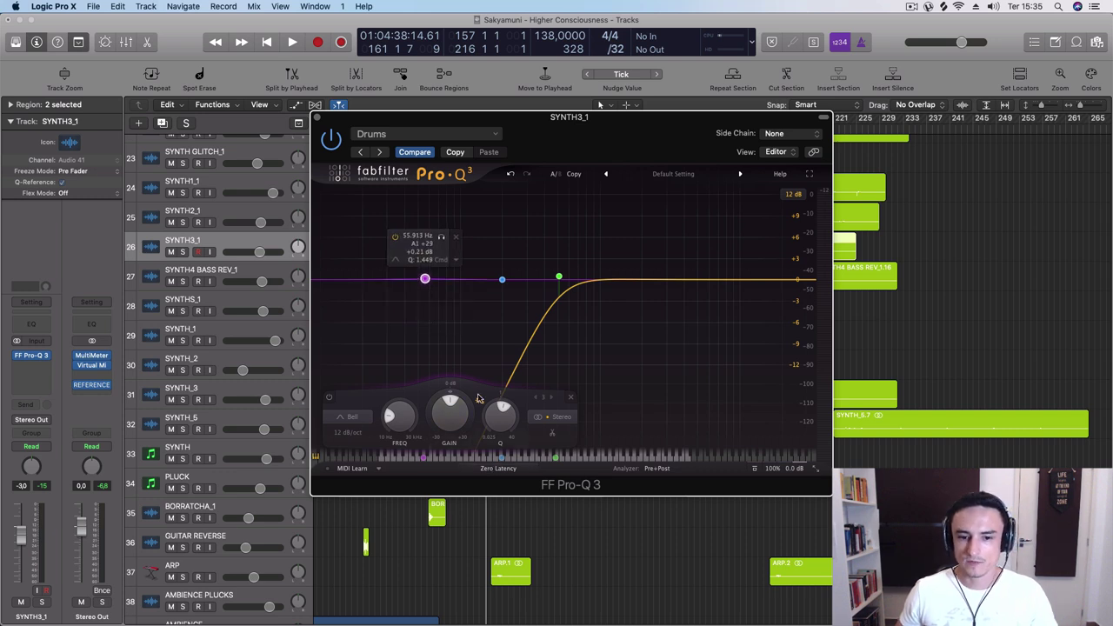
- Adjust the third band's gain to about -0.1 dB and its Q, and move it onto the low cut point near 507 Hz
{"action": "mouse_move", "coordinate": [450, 410]}
{"action": "left_mouse_down"}
{"action": "mouse_move", "coordinate": [456, 339]}
{"action": "mouse_move", "coordinate": [452, 421]}
{"action": "mouse_move", "coordinate": [451, 387]}
{"action": "mouse_move", "coordinate": [450, 402]}
{"action": "left_mouse_up"}
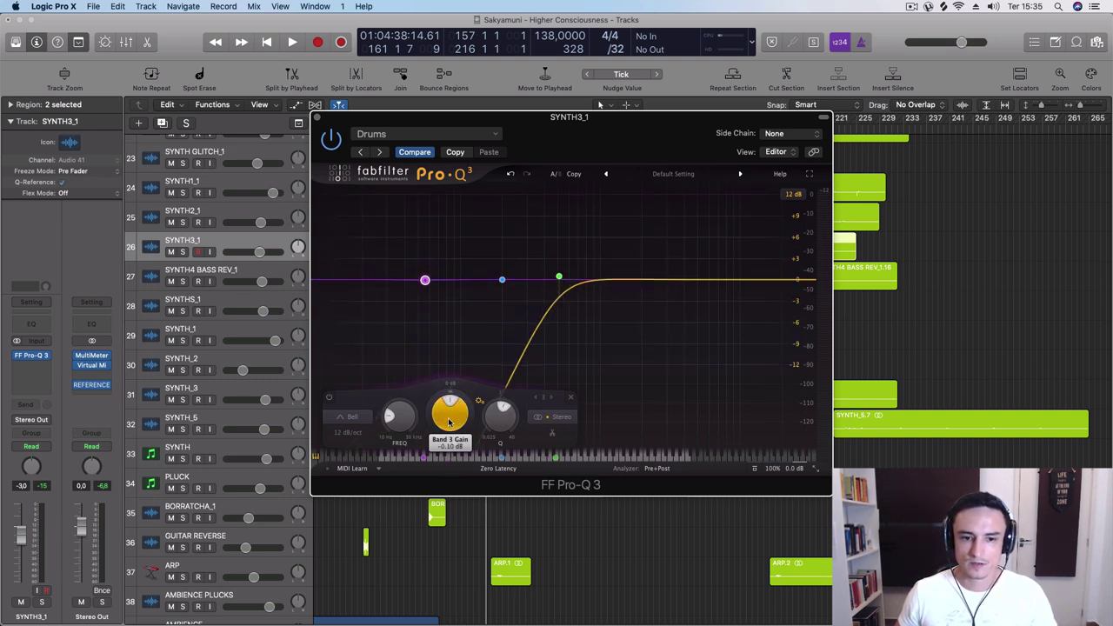
{"action": "mouse_move", "coordinate": [502, 417]}
{"action": "left_mouse_down"}
{"action": "mouse_move", "coordinate": [494, 451]}
{"action": "mouse_move", "coordinate": [499, 420]}
{"action": "mouse_move", "coordinate": [499, 431]}
{"action": "left_mouse_up"}
{"action": "mouse_move", "coordinate": [423, 277]}
{"action": "left_click_drag", "start_coordinate": [423, 278], "coordinate": [560, 279]}
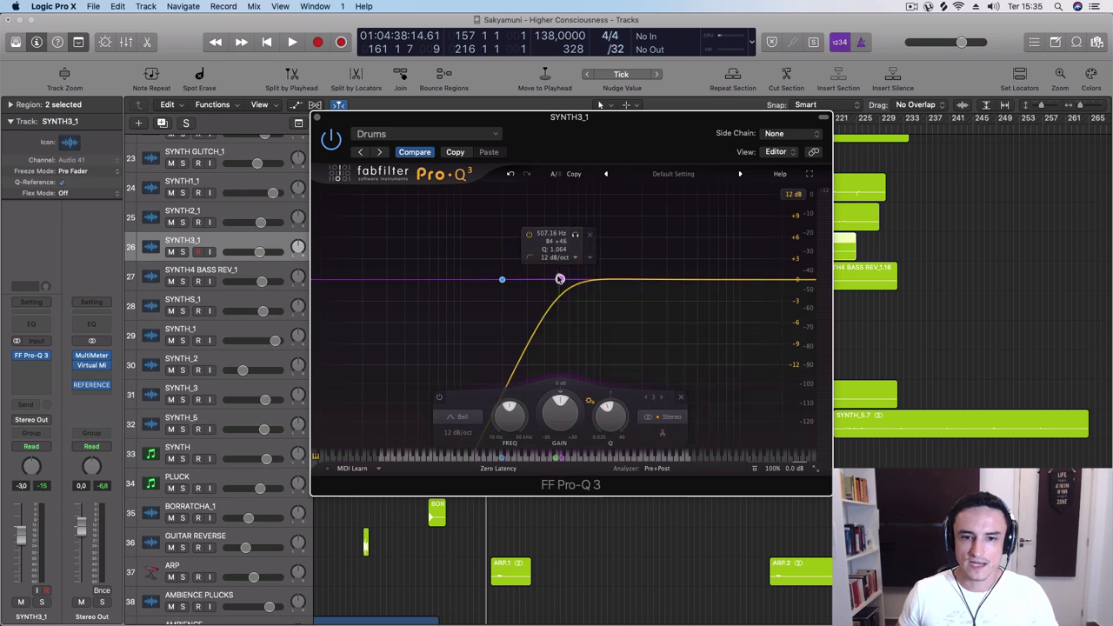
- Load the Clean preset and add a bell band cutting about 1.7 dB near 254 Hz
{"action": "left_click", "coordinate": [608, 175]}
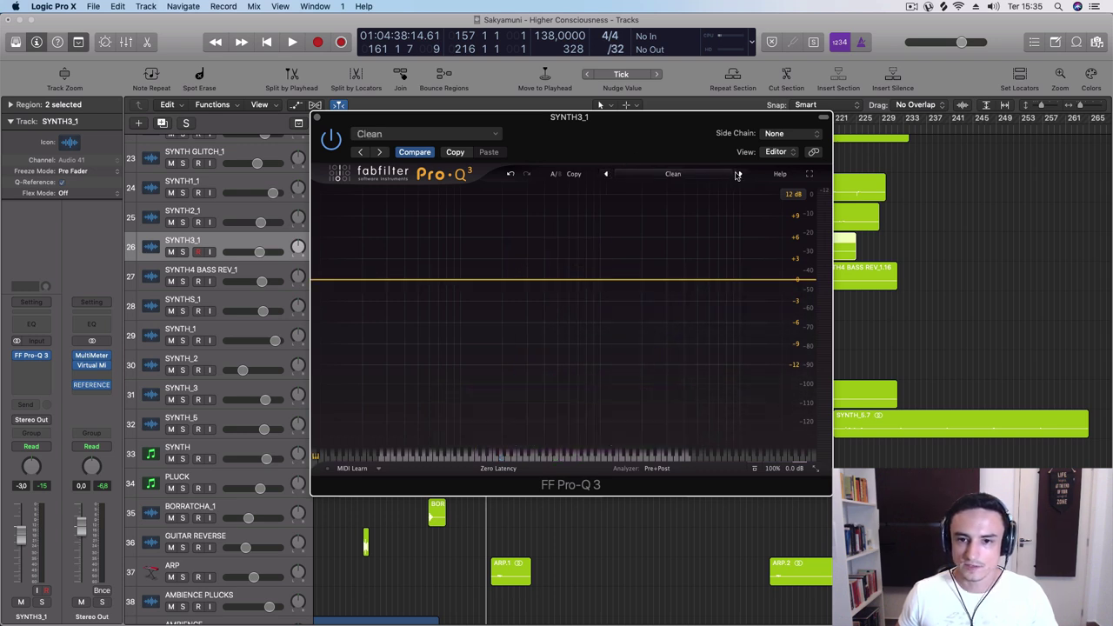
{"action": "left_click", "coordinate": [527, 280]}
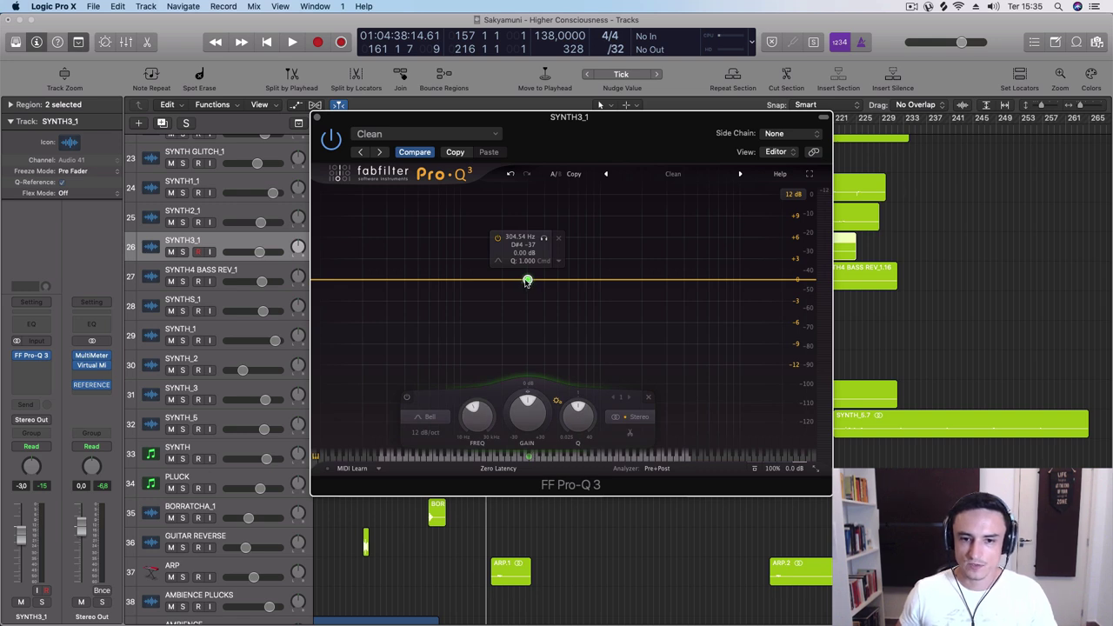
{"action": "left_click_drag", "start_coordinate": [527, 281], "coordinate": [517, 294]}
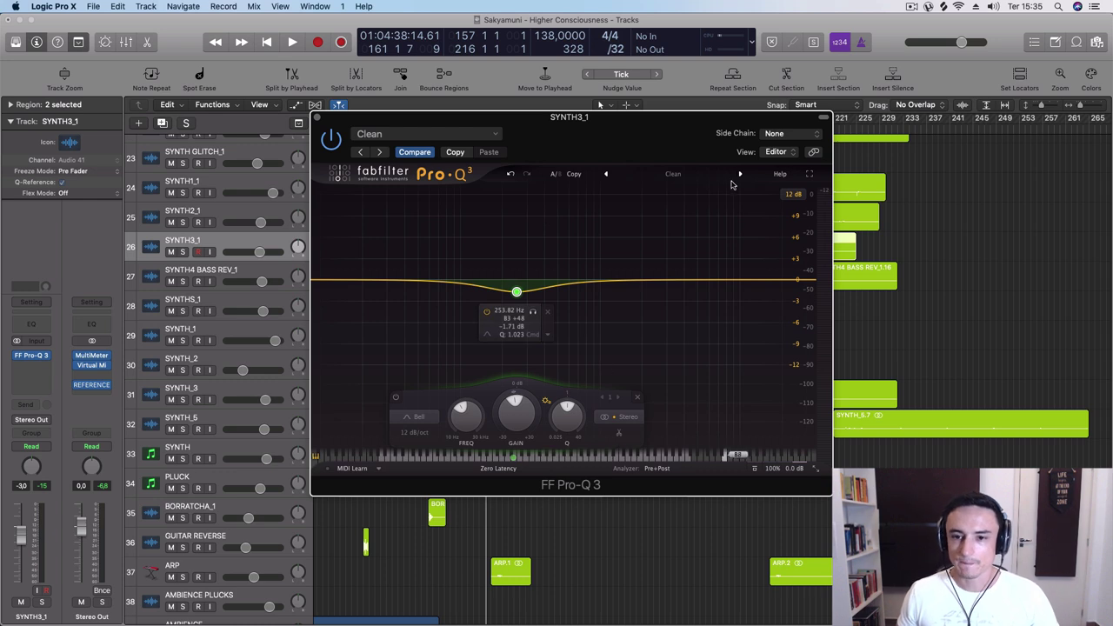
- Set the display range to 30 dB and move the bell band to about 390 Hz with about -0.3 dB gain
{"action": "left_click", "coordinate": [794, 194]}
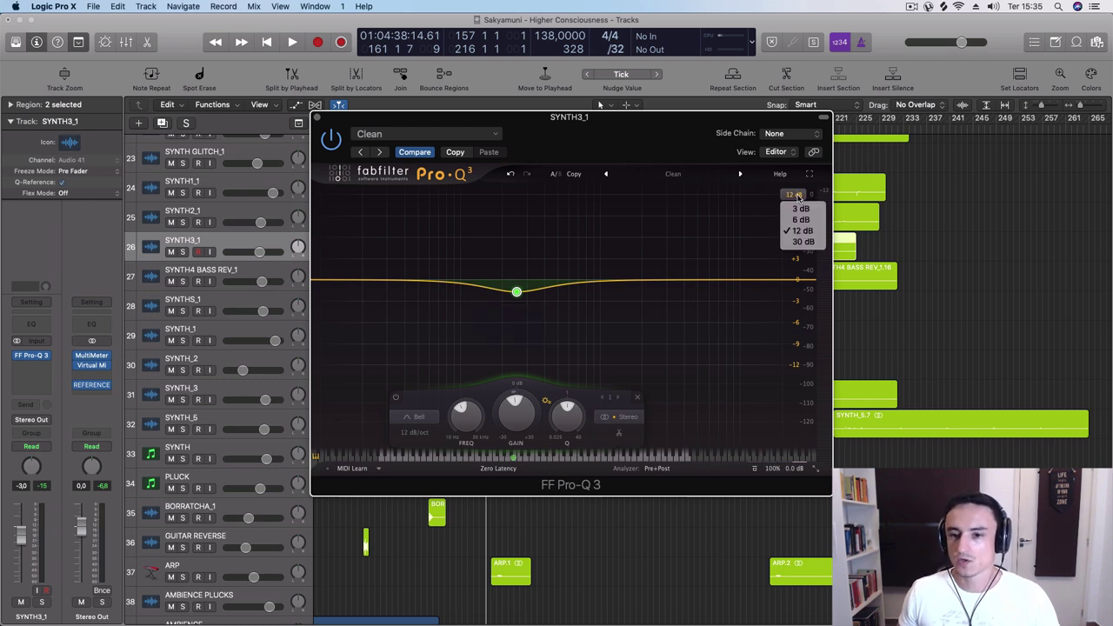
{"action": "left_click", "coordinate": [802, 242]}
{"action": "left_click_drag", "start_coordinate": [517, 284], "coordinate": [492, 280]}
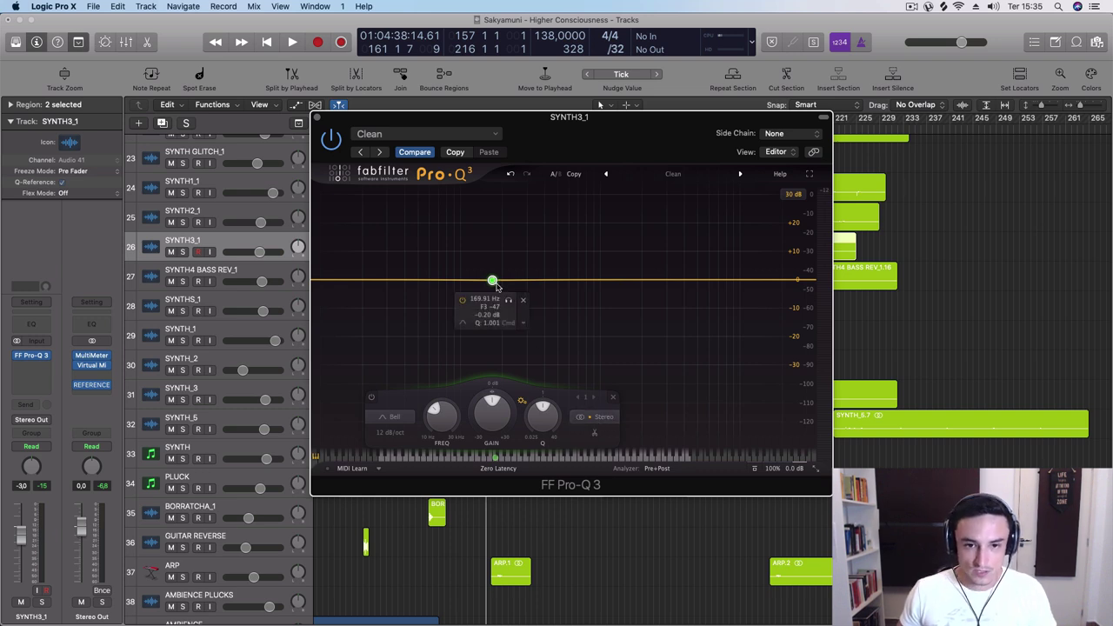
{"action": "left_click_drag", "start_coordinate": [492, 281], "coordinate": [543, 282]}
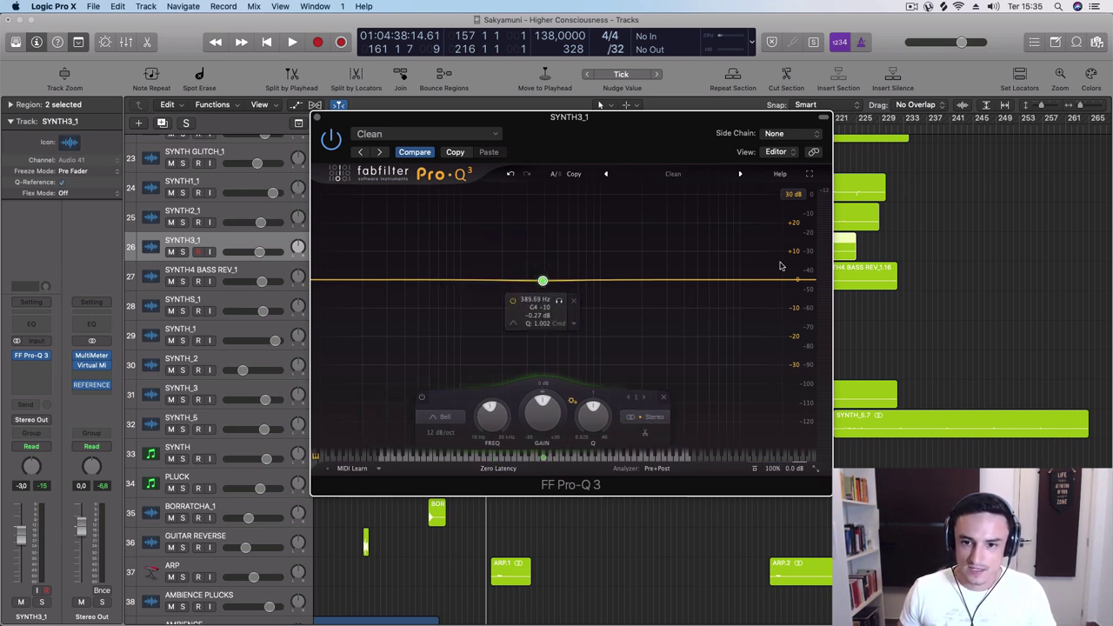
- Change the shape of the band near 390 Hz to Tilt Shelf
{"action": "left_click", "coordinate": [441, 417]}
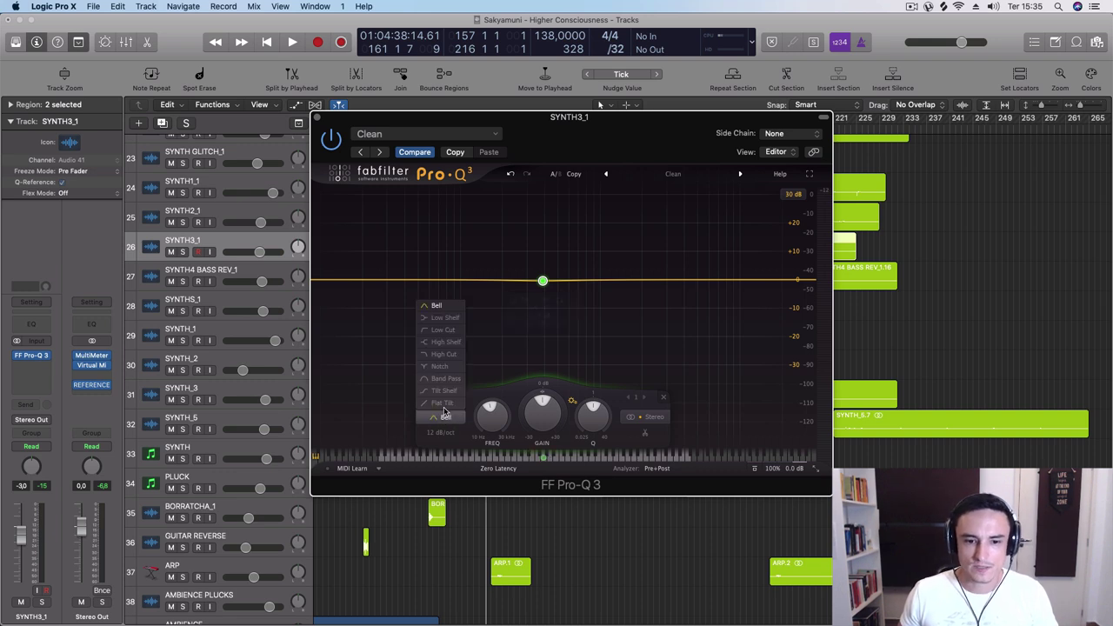
{"action": "left_click", "coordinate": [445, 391]}
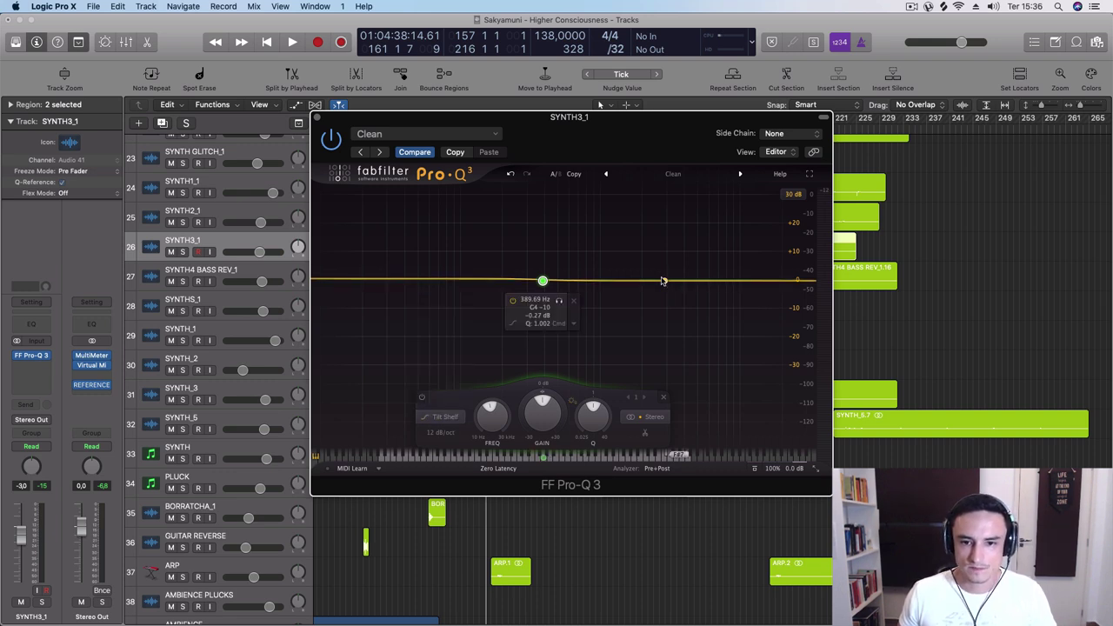
- Move the tilt shelf band to about 895 Hz with about +15.4 dB gain in Stereo placement, and audition it
{"action": "left_click_drag", "start_coordinate": [543, 282], "coordinate": [574, 243]}
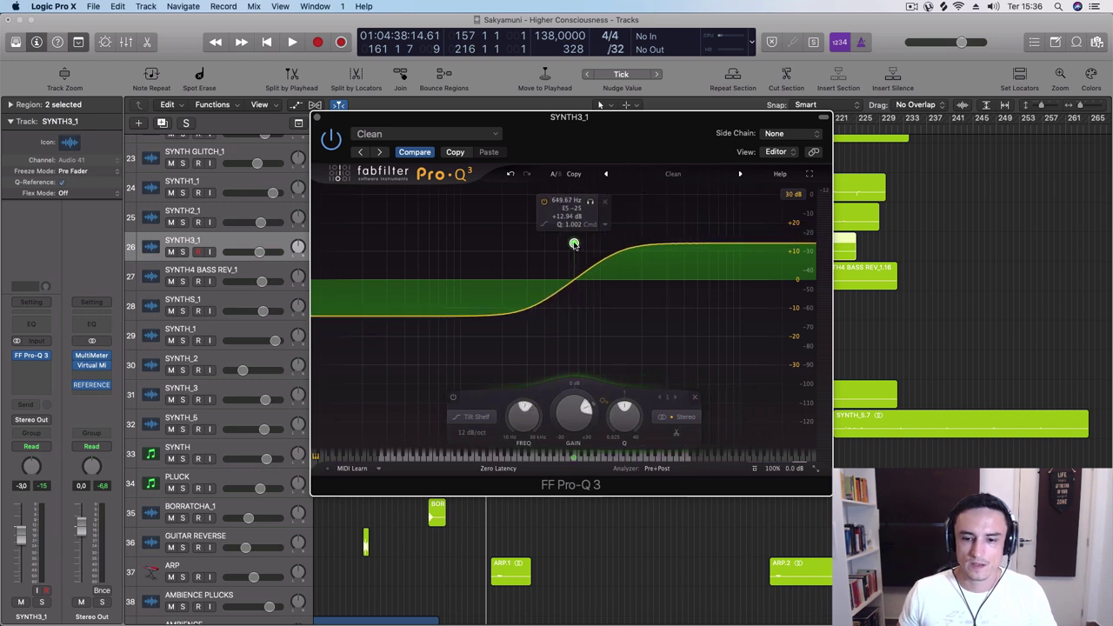
{"action": "left_click", "coordinate": [686, 418]}
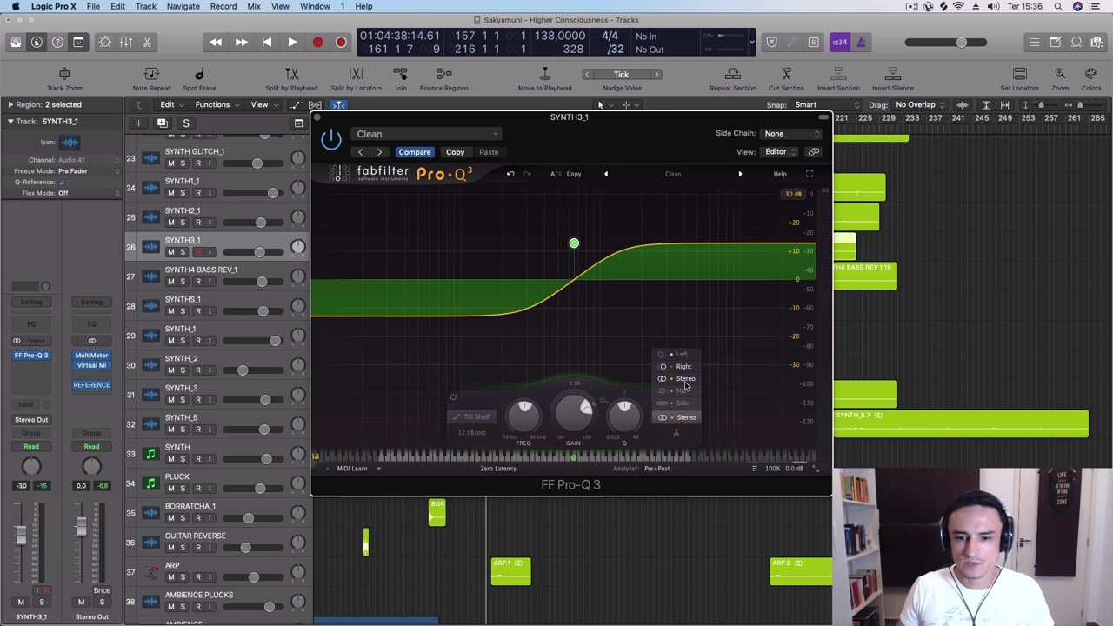
{"action": "left_click", "coordinate": [686, 380]}
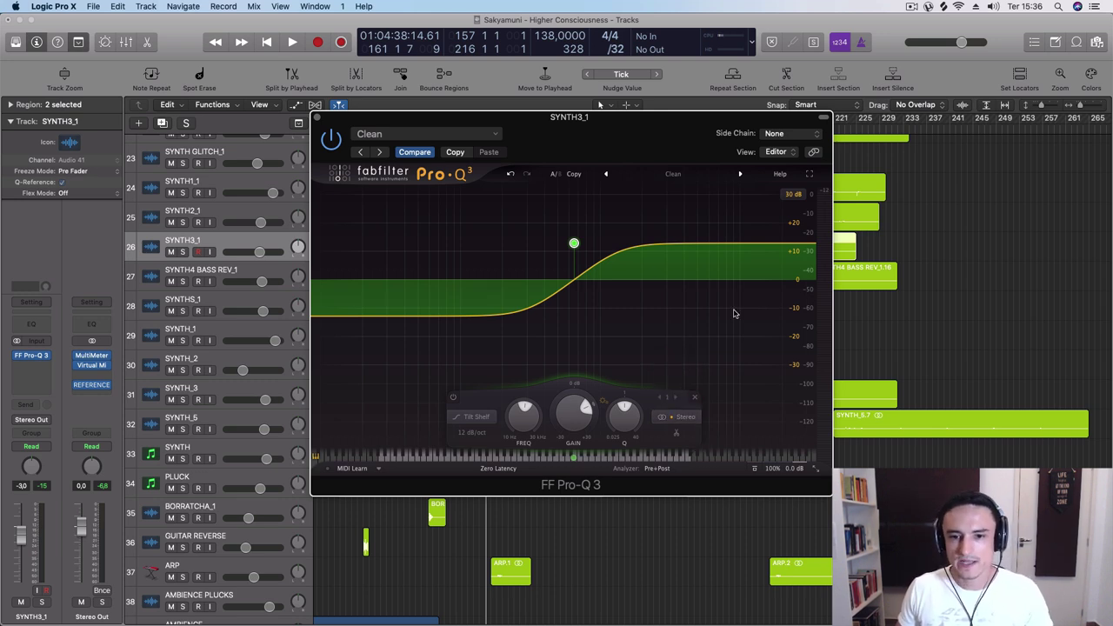
{"action": "mouse_move", "coordinate": [574, 243]}
{"action": "left_mouse_down"}
{"action": "mouse_move", "coordinate": [594, 200]}
{"action": "mouse_move", "coordinate": [595, 241]}
{"action": "left_mouse_up"}
{"action": "key", "text": "space"}
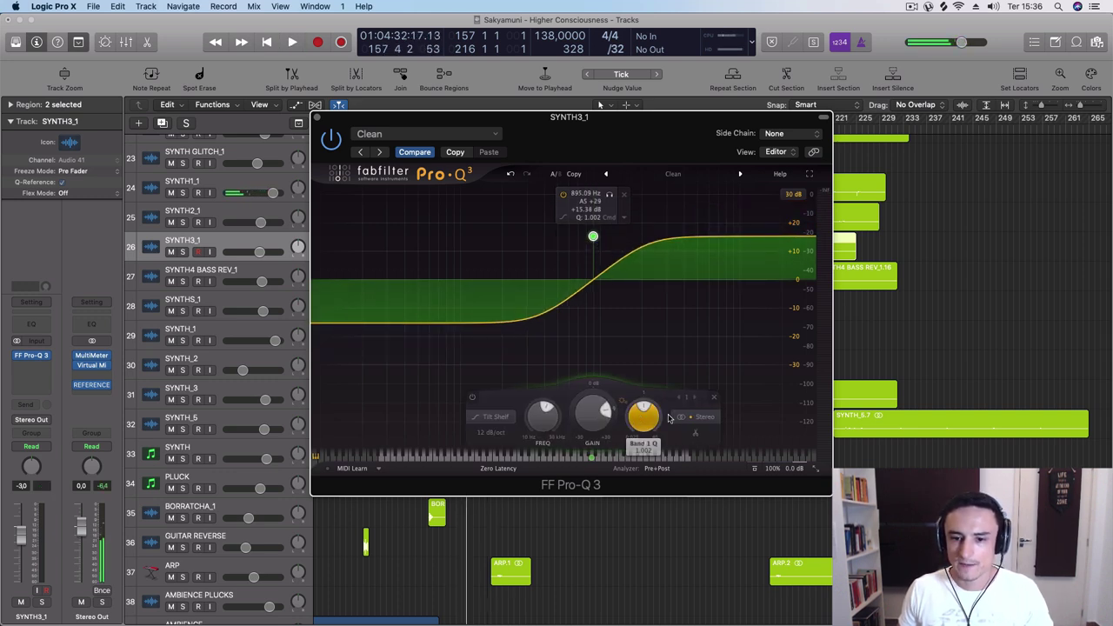
- Switch the band's stereo placement to Mid and finally to Side, and lower the band to about -0.3 dB near 991 Hz
{"action": "left_click", "coordinate": [700, 417]}
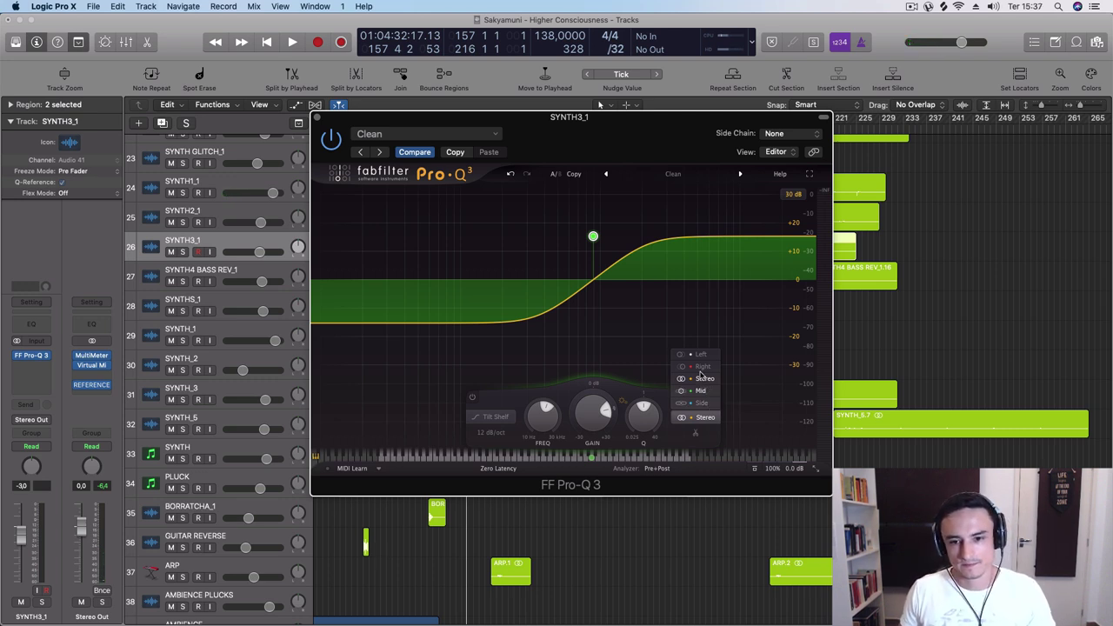
{"action": "left_click", "coordinate": [702, 391]}
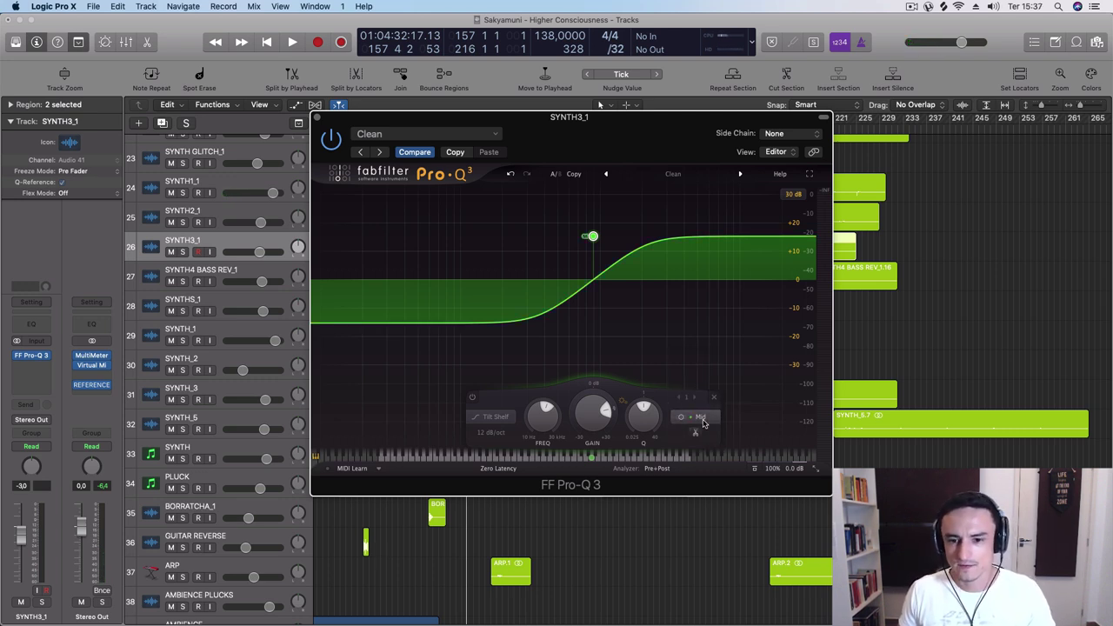
{"action": "left_click", "coordinate": [701, 418]}
{"action": "left_click", "coordinate": [701, 404]}
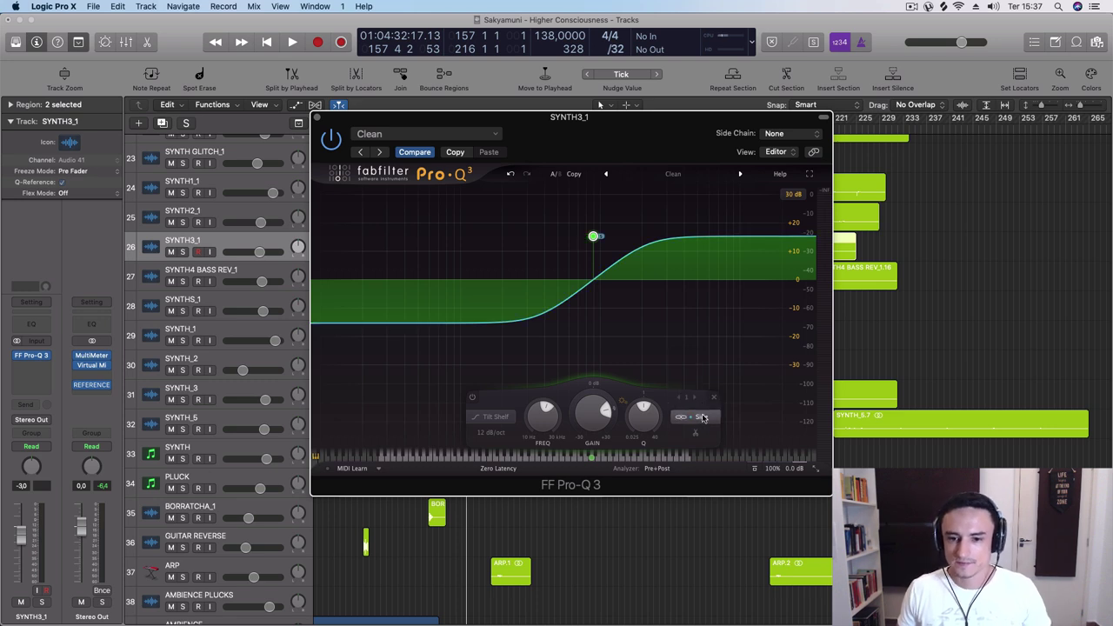
{"action": "left_click", "coordinate": [703, 419]}
{"action": "left_click", "coordinate": [704, 403]}
{"action": "left_click", "coordinate": [701, 418]}
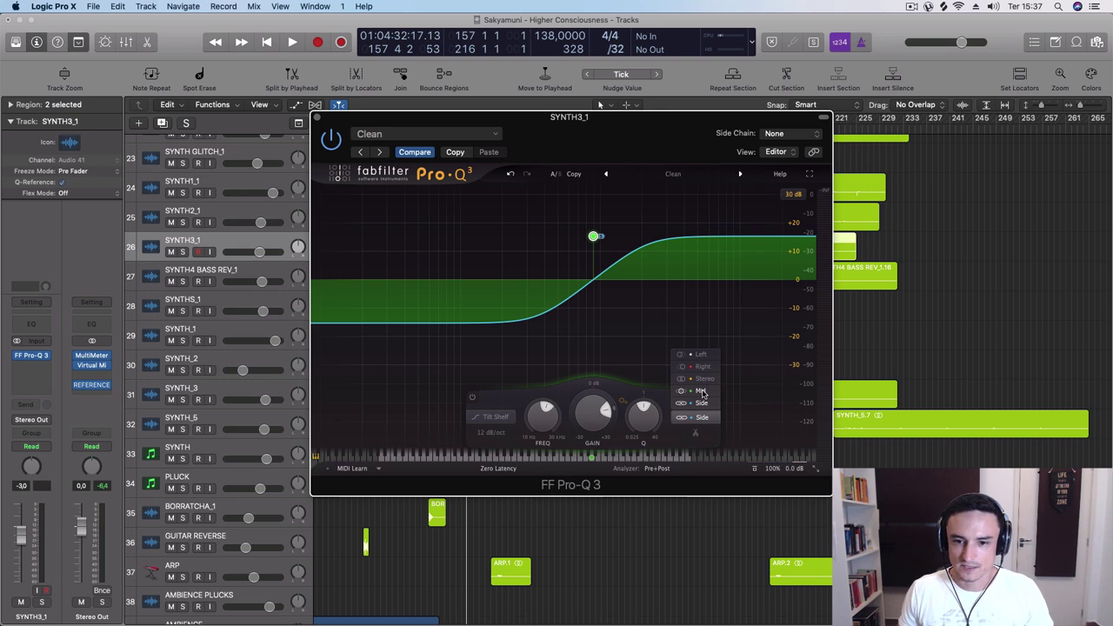
{"action": "left_click", "coordinate": [702, 405]}
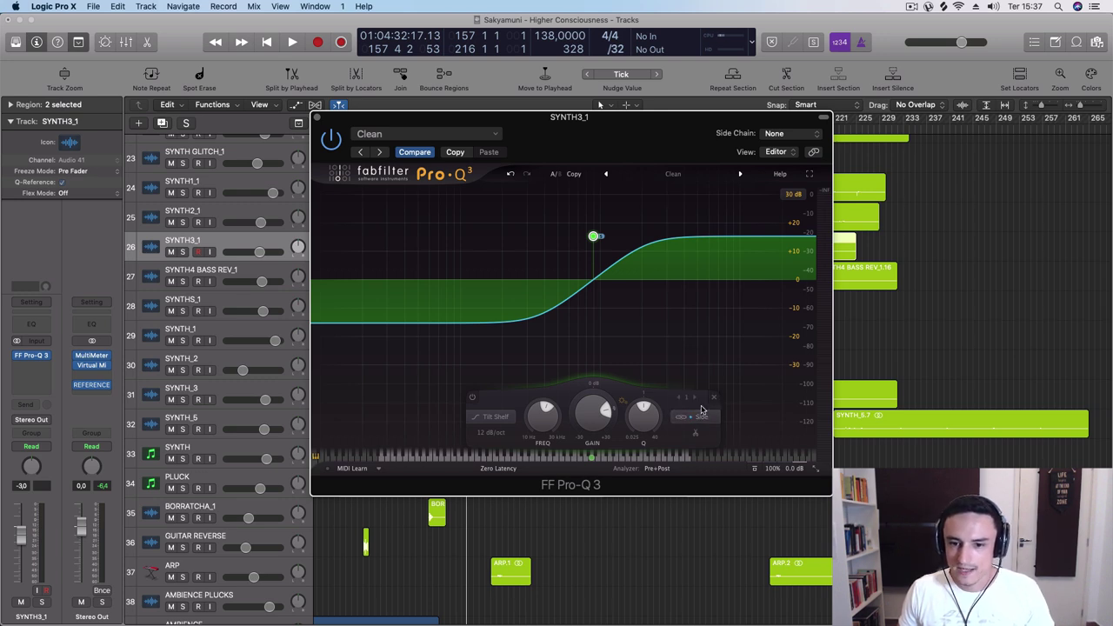
{"action": "left_click_drag", "start_coordinate": [592, 236], "coordinate": [599, 280]}
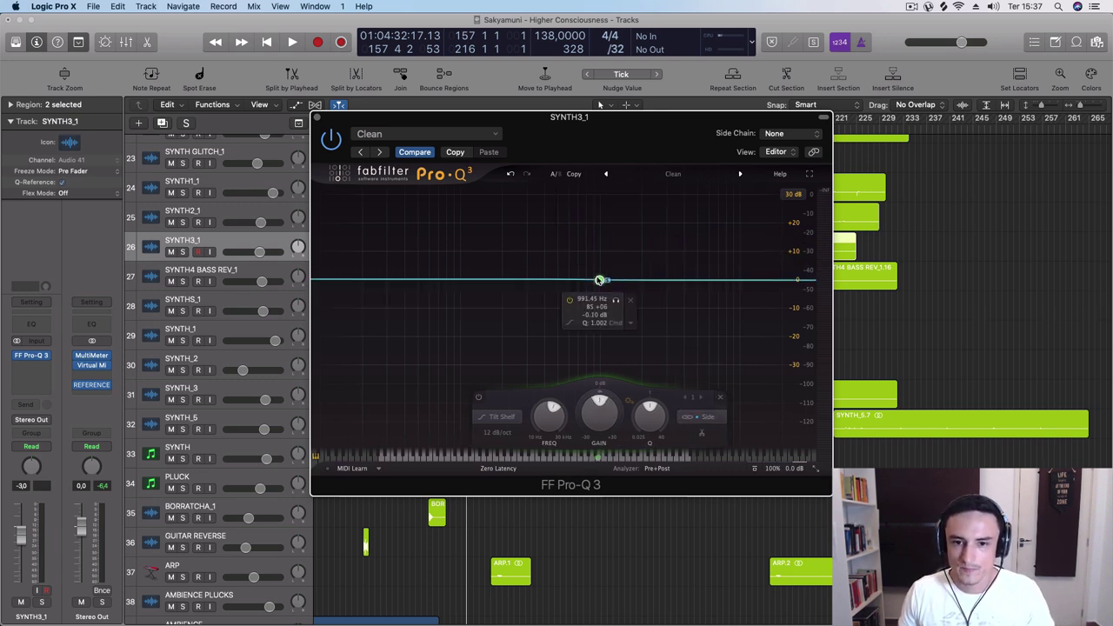
- Solo the SYNTH3_1 track and play its region in a loop over bar 160
{"action": "left_click_drag", "start_coordinate": [572, 118], "coordinate": [577, 400]}
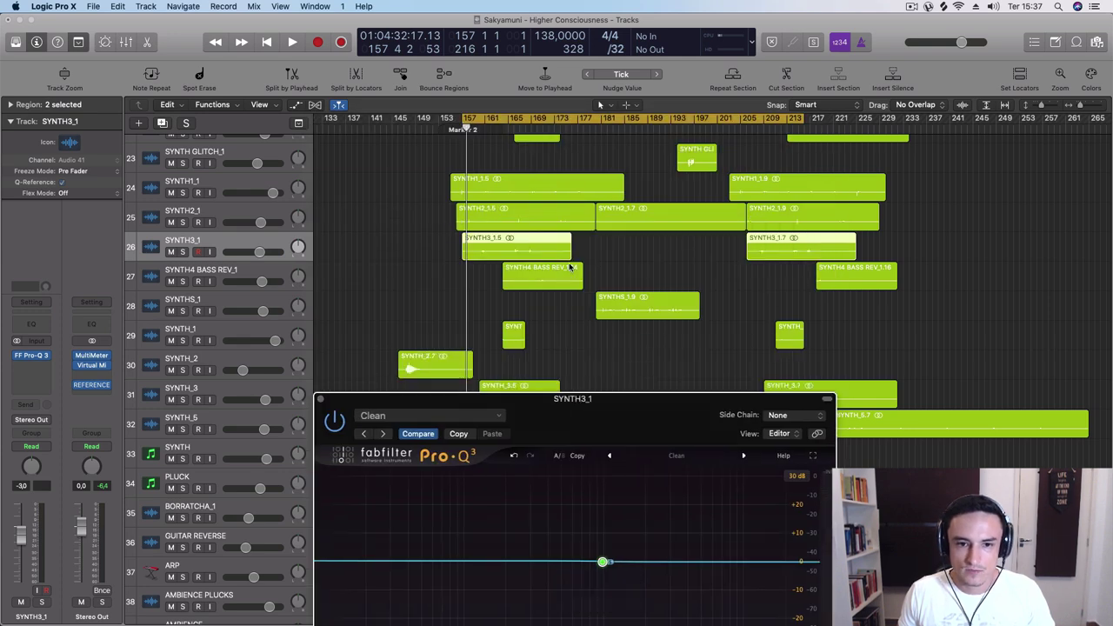
{"action": "left_click", "coordinate": [183, 251]}
{"action": "key", "text": "z"}
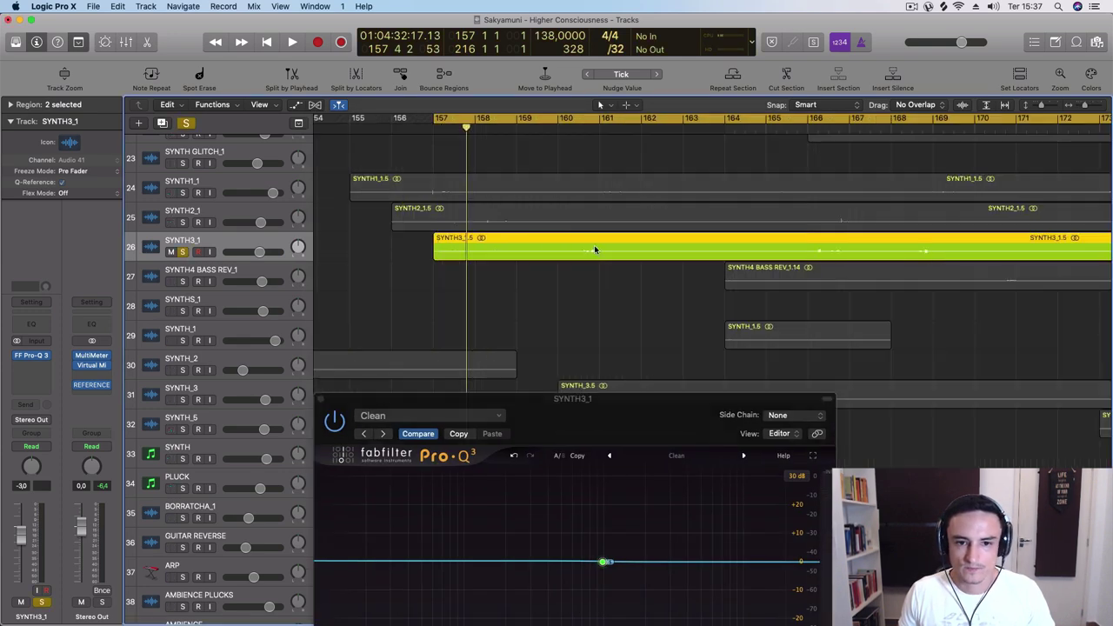
{"action": "left_click_drag", "start_coordinate": [561, 120], "coordinate": [600, 126]}
{"action": "key", "text": "space"}
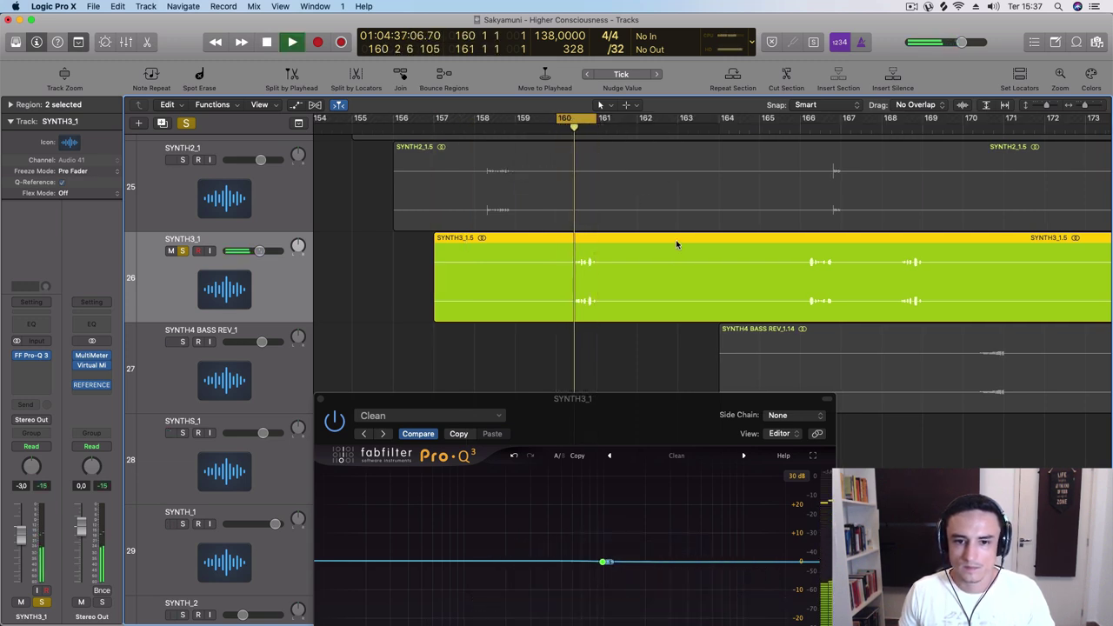
- Raise the Side tilt shelf band to about +19.2 dB near 541 Hz with Q about 1.3 during looped playback
{"action": "left_click_drag", "start_coordinate": [585, 419], "coordinate": [551, 186]}
{"action": "mouse_move", "coordinate": [568, 327]}
{"action": "left_click_drag", "start_coordinate": [567, 328], "coordinate": [534, 275]}
{"action": "key", "text": "space"}
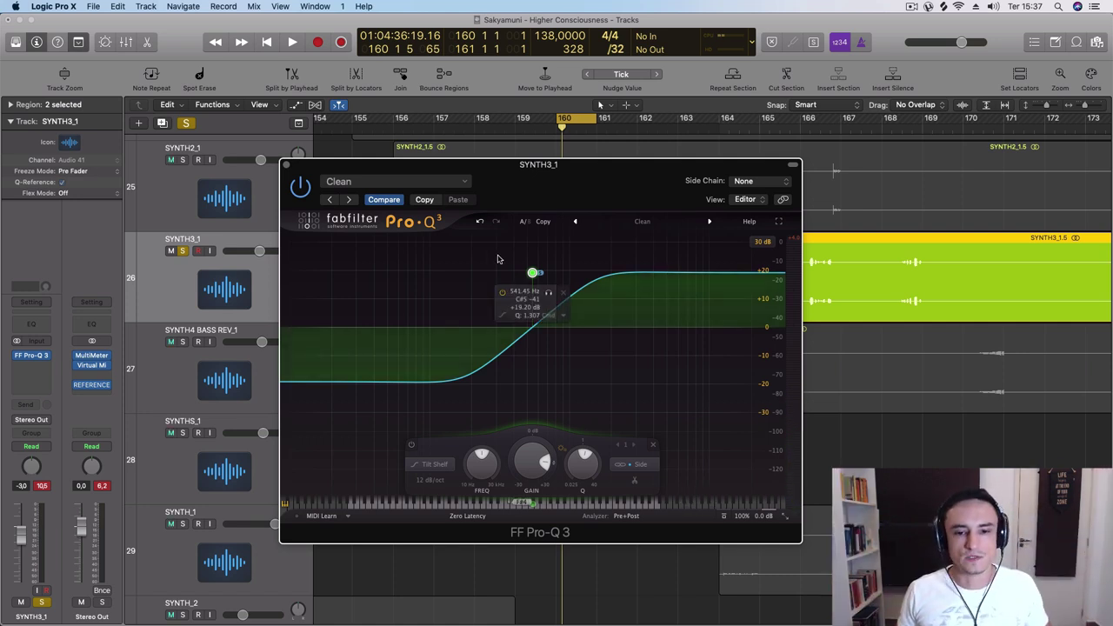
- Bring the Side tilt shelf band back to about -0.2 dB near 664 Hz and audition the loop
{"action": "left_click_drag", "start_coordinate": [532, 273], "coordinate": [547, 328]}
{"action": "key", "text": "space"}
{"action": "key", "text": "space"}
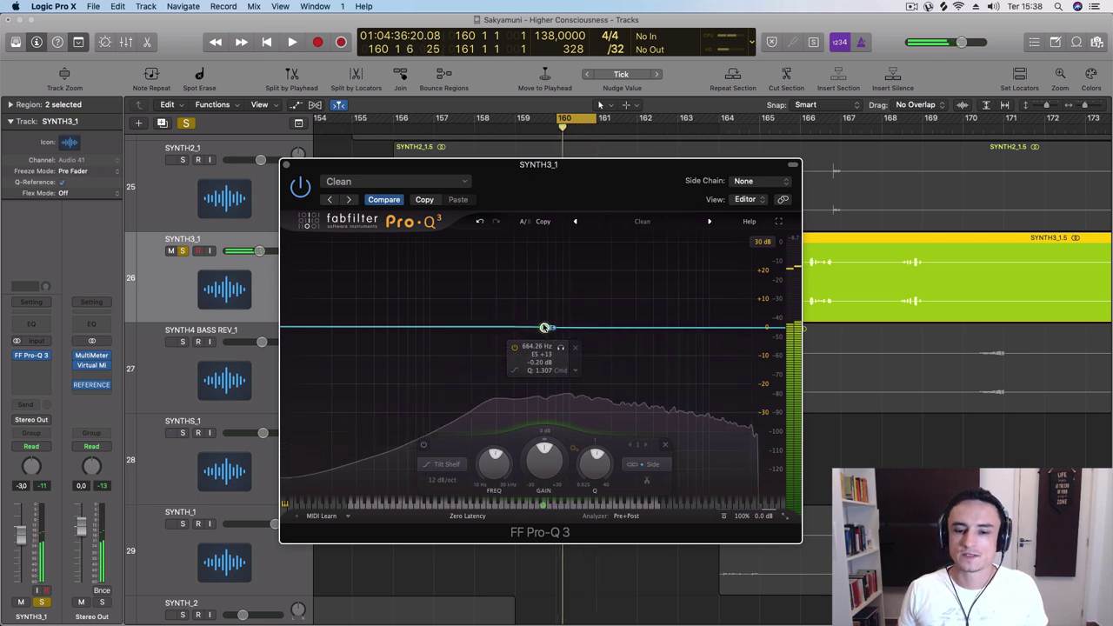
- Add a band at about 30 Hz and a Side low cut at about 534 Hz
{"action": "left_click", "coordinate": [358, 328]}
{"action": "left_click_drag", "start_coordinate": [300, 328], "coordinate": [531, 325]}
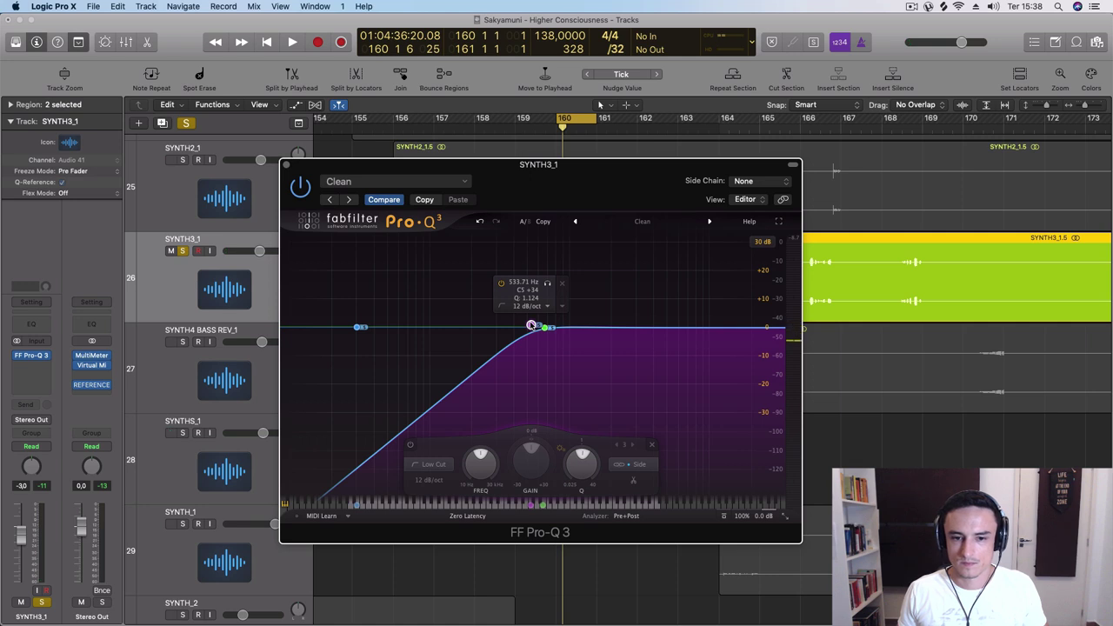
- Try the low cut's slope at 6, 36 and 96 dB/oct, finishing with Brickwall
{"action": "left_click", "coordinate": [439, 480]}
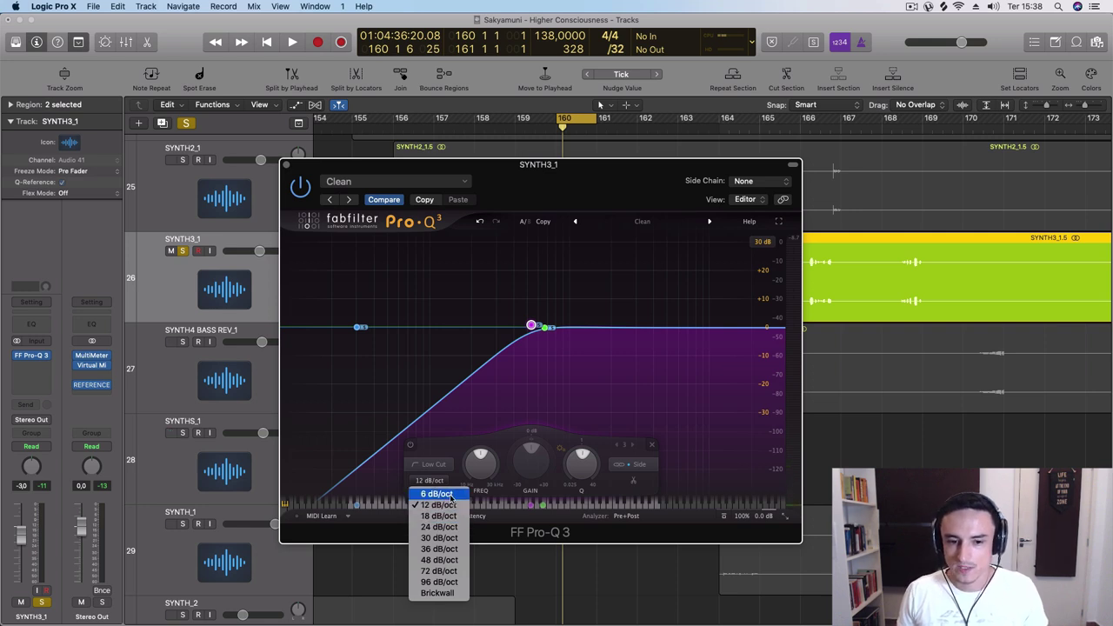
{"action": "left_click", "coordinate": [437, 494]}
{"action": "left_click", "coordinate": [433, 480]}
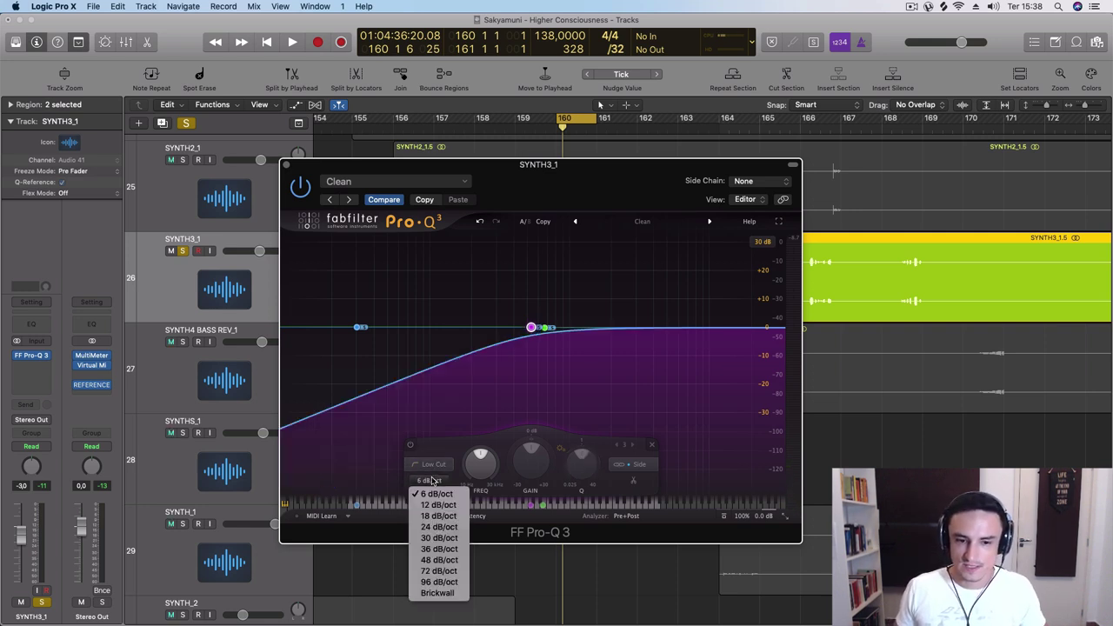
{"action": "left_click", "coordinate": [437, 548]}
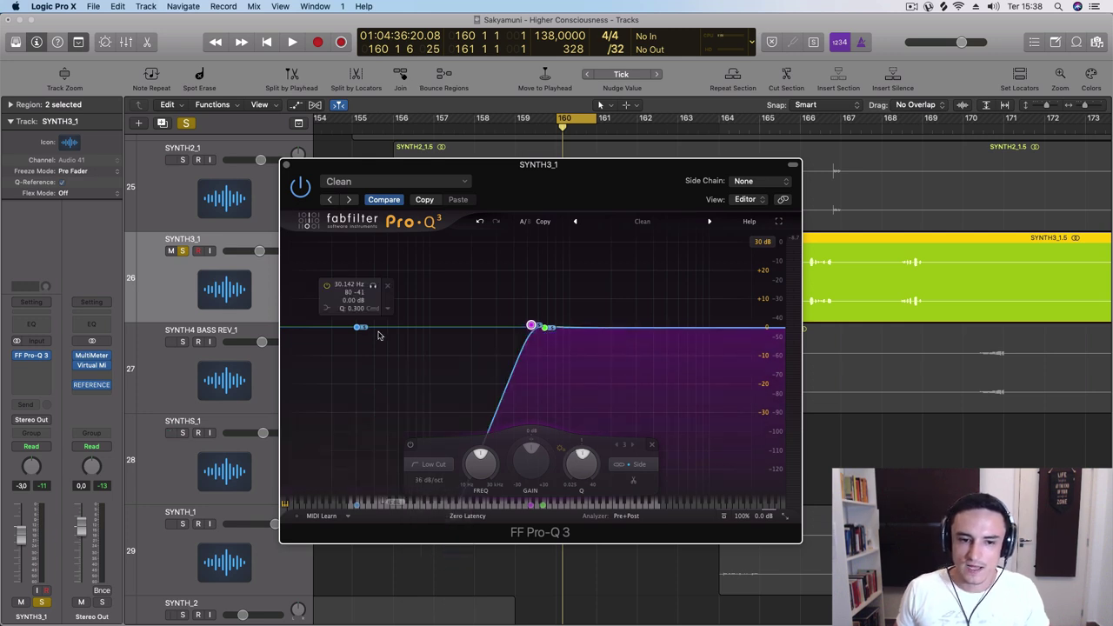
{"action": "left_click", "coordinate": [431, 482]}
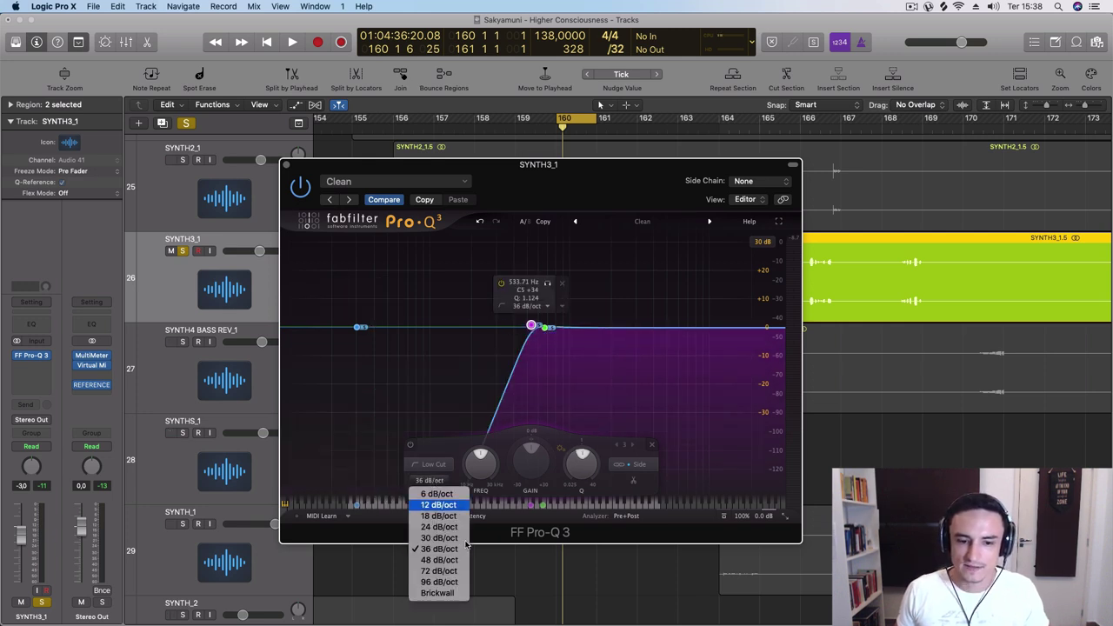
{"action": "left_click", "coordinate": [447, 586]}
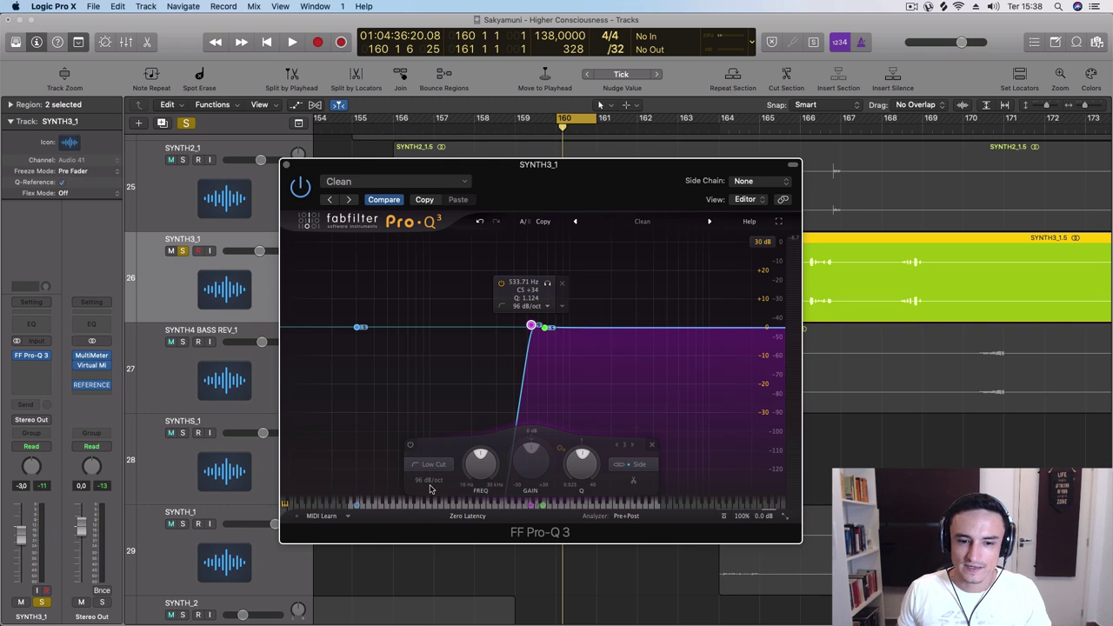
{"action": "left_click", "coordinate": [429, 482]}
{"action": "left_click", "coordinate": [448, 594]}
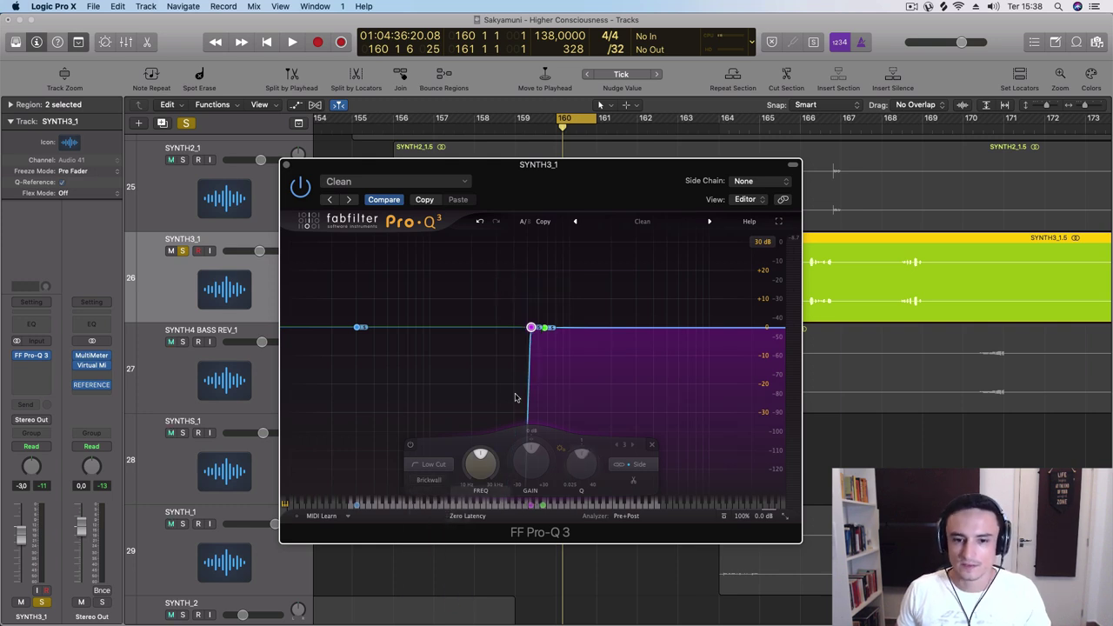
- Sweep the Brickwall low cut down to about 213 Hz and back up to about 683 Hz during looped playback
{"action": "key", "text": "space"}
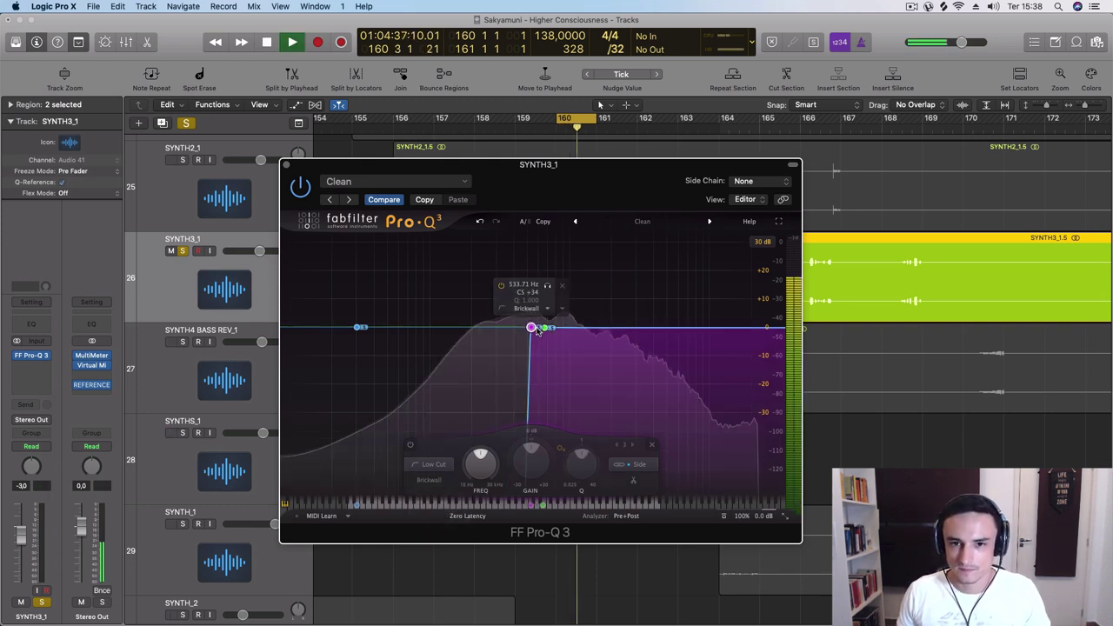
{"action": "left_click_drag", "start_coordinate": [537, 331], "coordinate": [477, 334]}
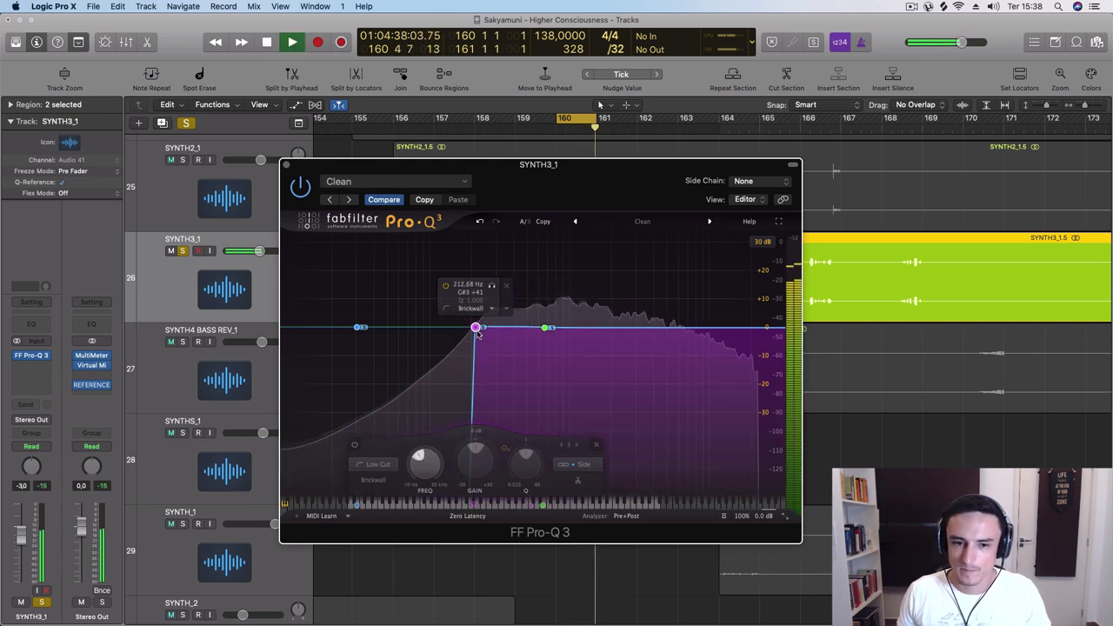
{"action": "left_click_drag", "start_coordinate": [475, 328], "coordinate": [546, 328]}
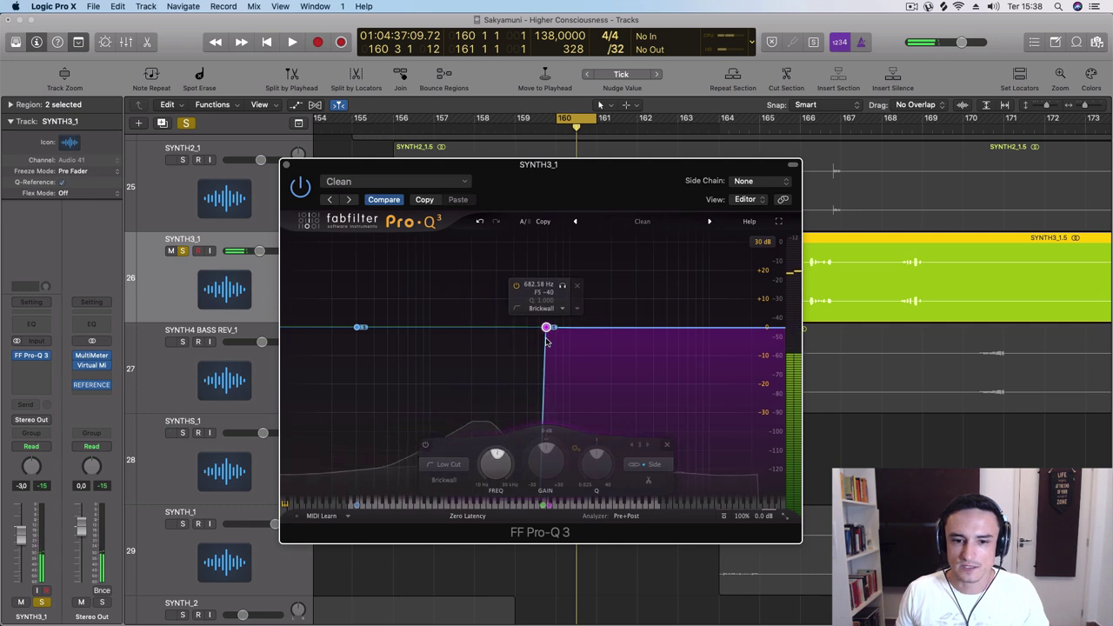
- Set the low cut's slope to 36 dB/oct and sweep it to about 16.8 kHz and back to about 1.3 kHz while auditioning the loop
{"action": "left_click", "coordinate": [444, 480]}
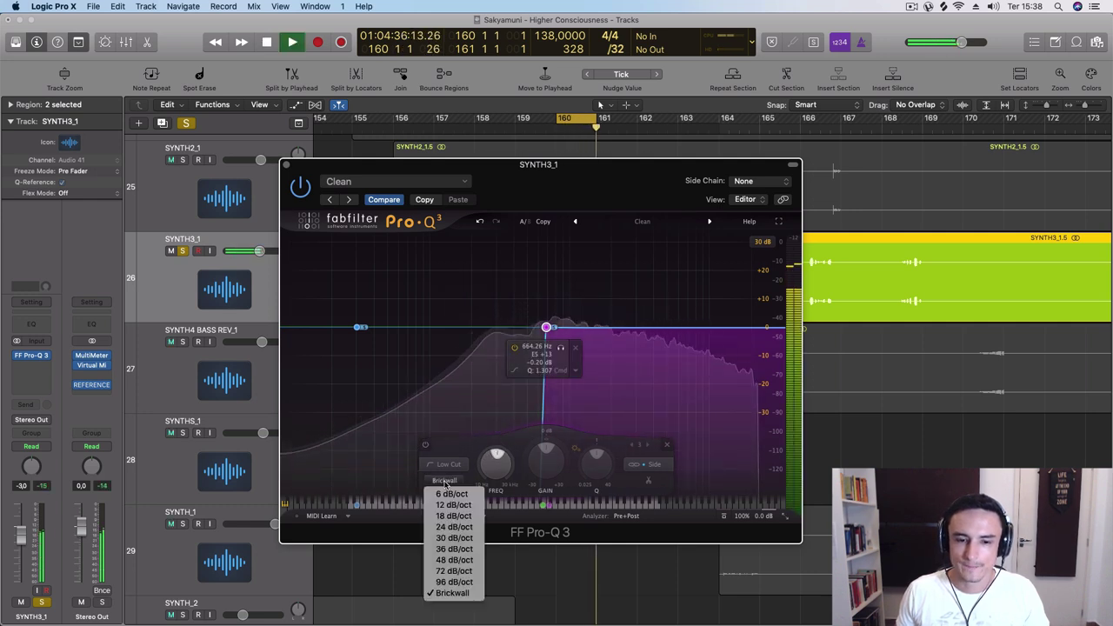
{"action": "left_click", "coordinate": [466, 549]}
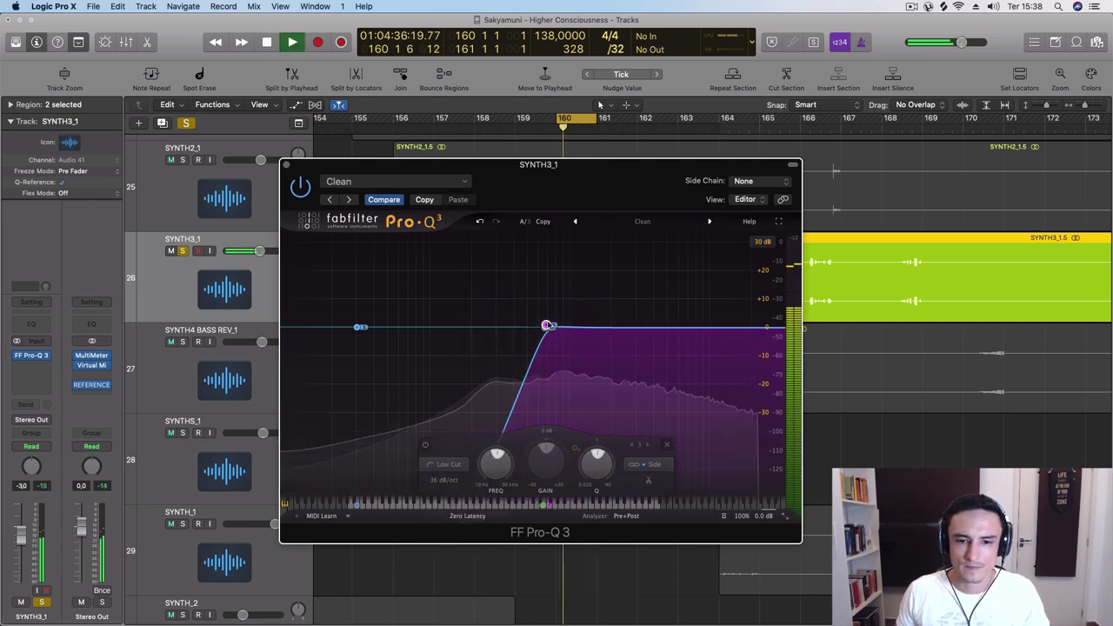
{"action": "left_click_drag", "start_coordinate": [546, 328], "coordinate": [741, 349]}
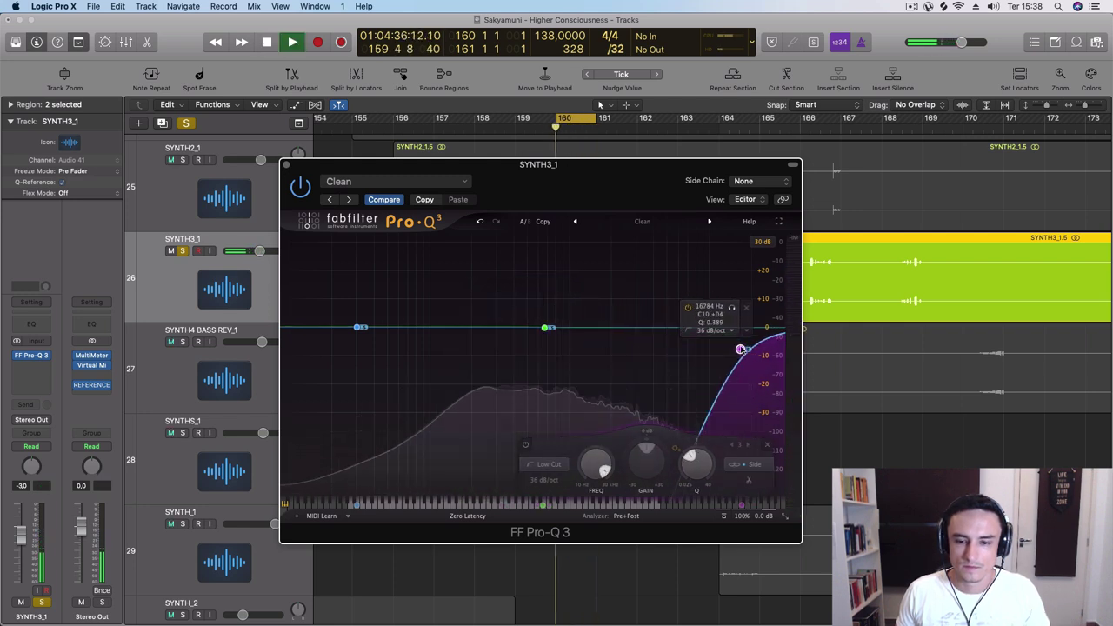
{"action": "key", "text": "space"}
{"action": "left_click_drag", "start_coordinate": [741, 349], "coordinate": [586, 328]}
{"action": "key", "text": "space"}
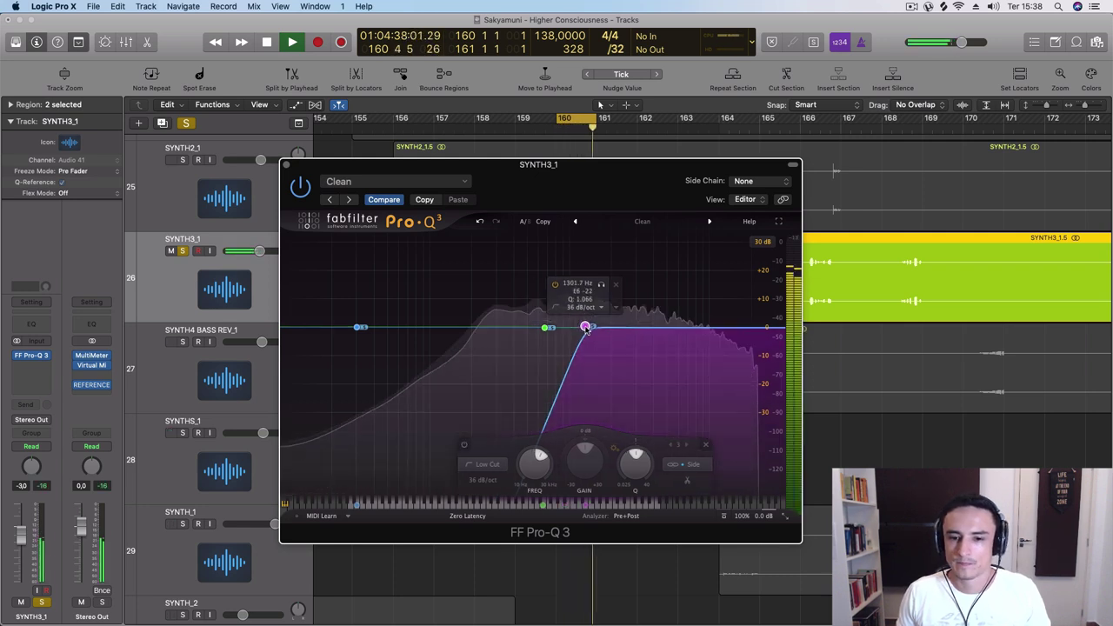
{"action": "key", "text": "space"}
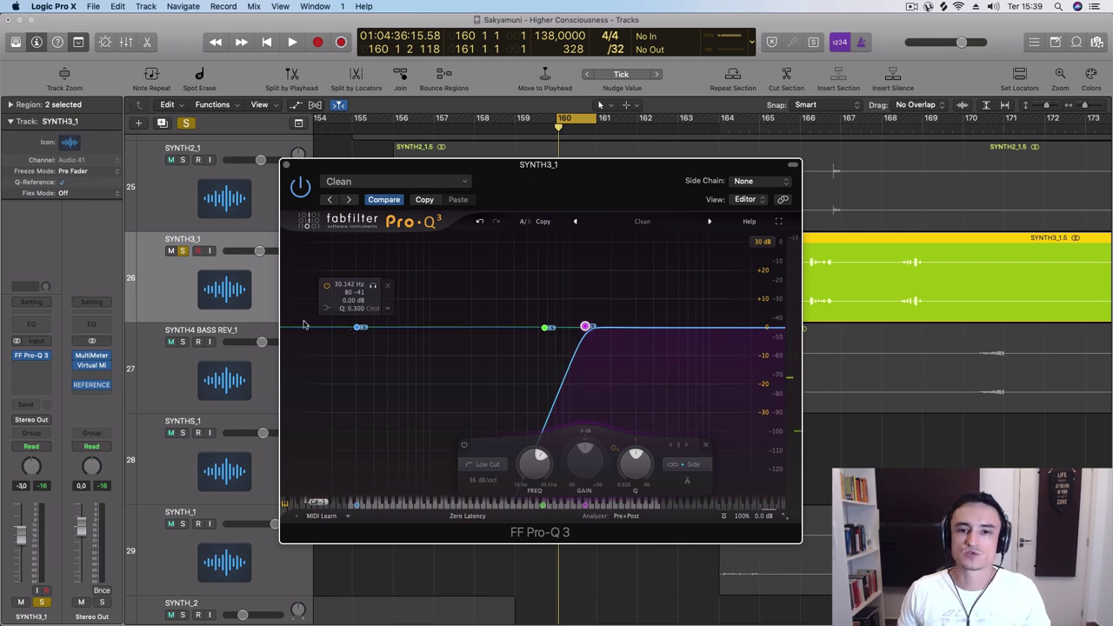
- Sweep the Side low cut down to the lowest frequencies and back up to about 833 Hz during looped playback
{"action": "left_click_drag", "start_coordinate": [584, 328], "coordinate": [537, 328]}
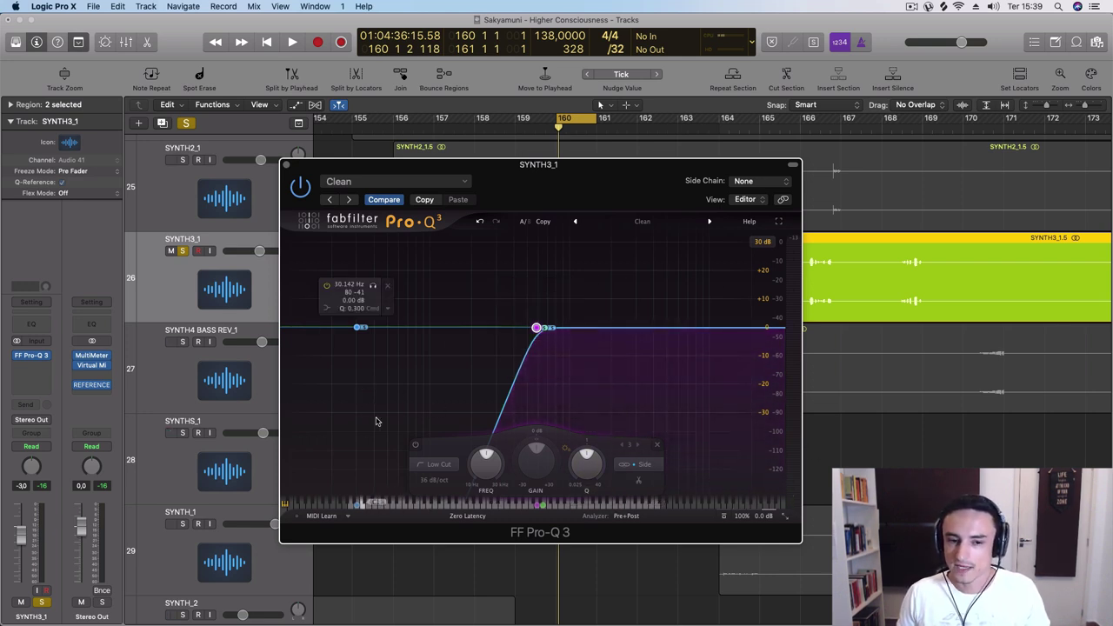
{"action": "key", "text": "space"}
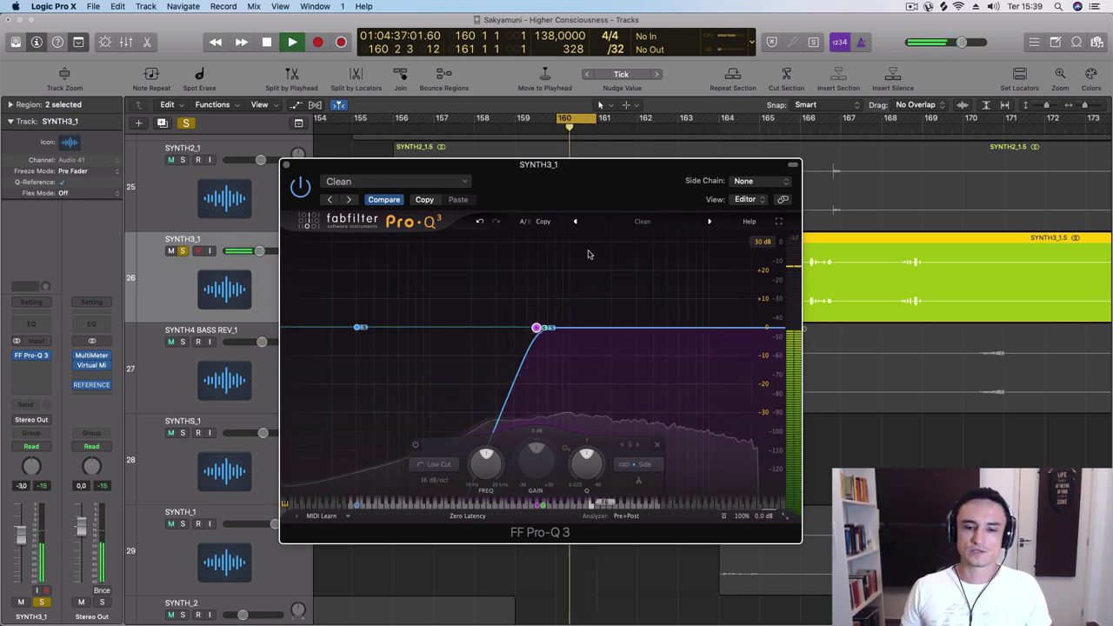
{"action": "mouse_move", "coordinate": [537, 328]}
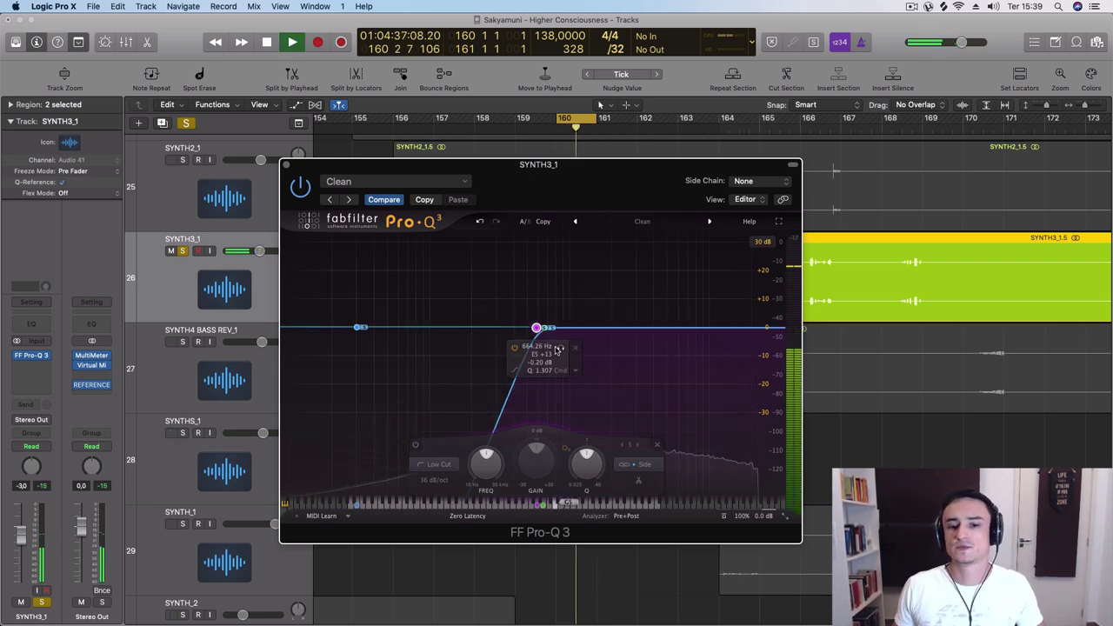
{"action": "left_click", "coordinate": [558, 348]}
{"action": "left_click_drag", "start_coordinate": [536, 327], "coordinate": [246, 330]}
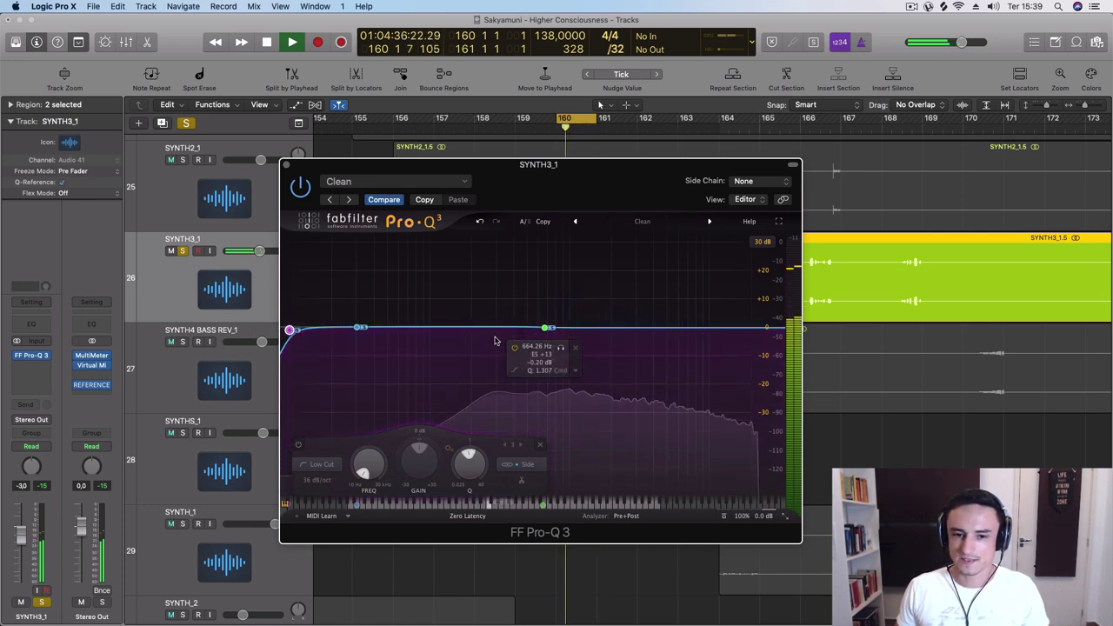
{"action": "left_click_drag", "start_coordinate": [290, 331], "coordinate": [559, 330]}
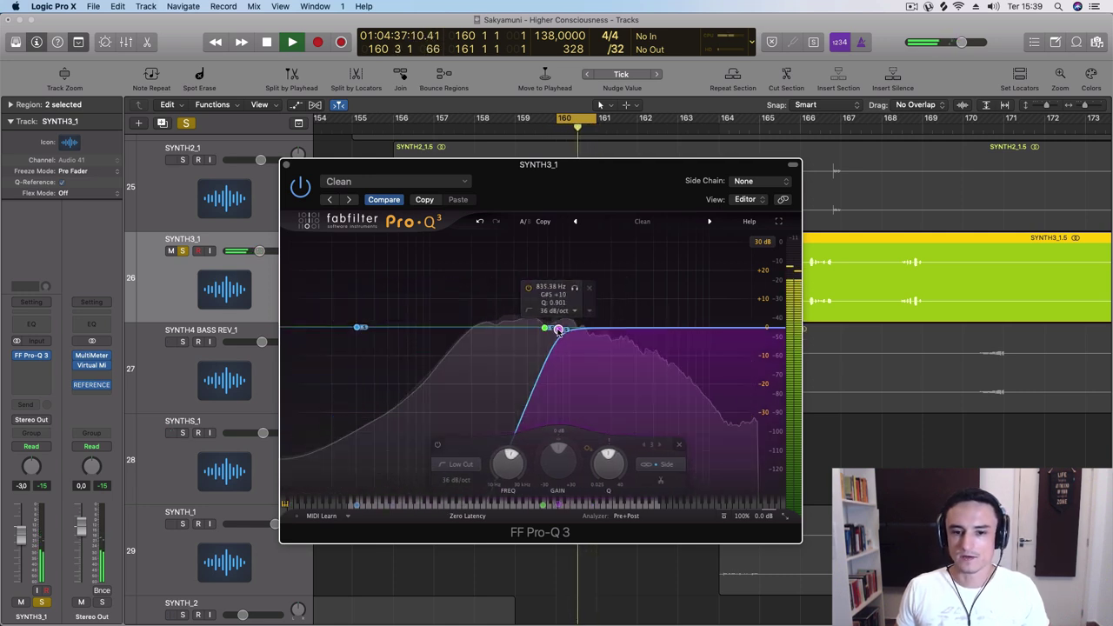
- Audition a Side high shelf boosted to about +27 dB near 2.8 kHz, and lower it to about +3.6 dB near 3.7 kHz
{"action": "key", "text": "space"}
{"action": "left_click_drag", "start_coordinate": [708, 327], "coordinate": [616, 328]}
{"action": "left_click_drag", "start_coordinate": [740, 328], "coordinate": [633, 252]}
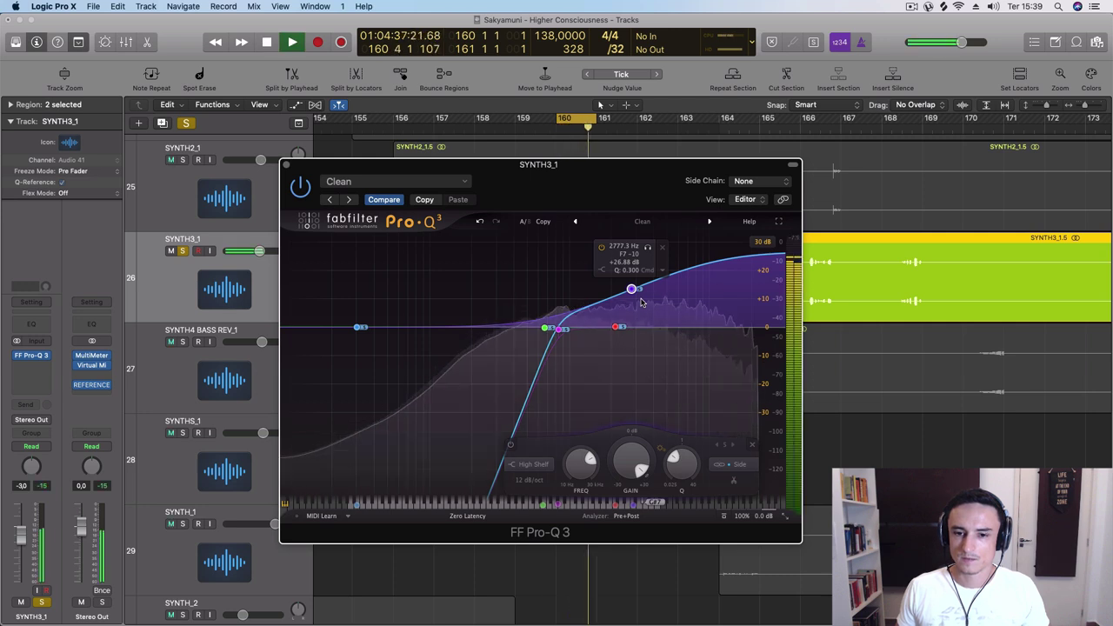
{"action": "key", "text": "space"}
{"action": "left_click_drag", "start_coordinate": [632, 293], "coordinate": [642, 330]}
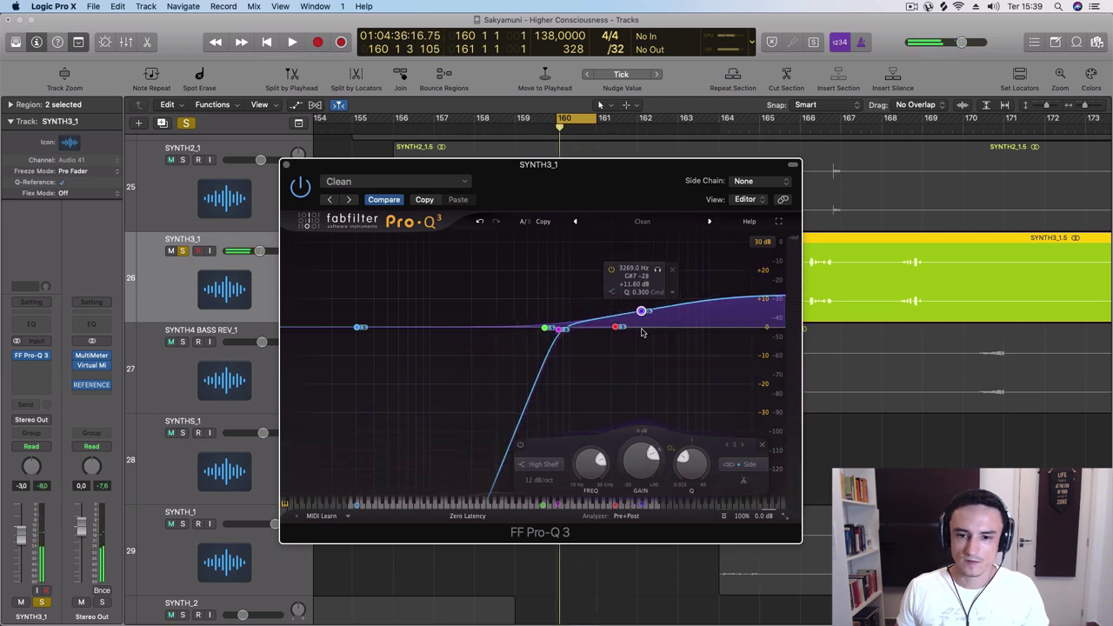
{"action": "left_click_drag", "start_coordinate": [642, 332], "coordinate": [647, 353]}
{"action": "key", "text": "space"}
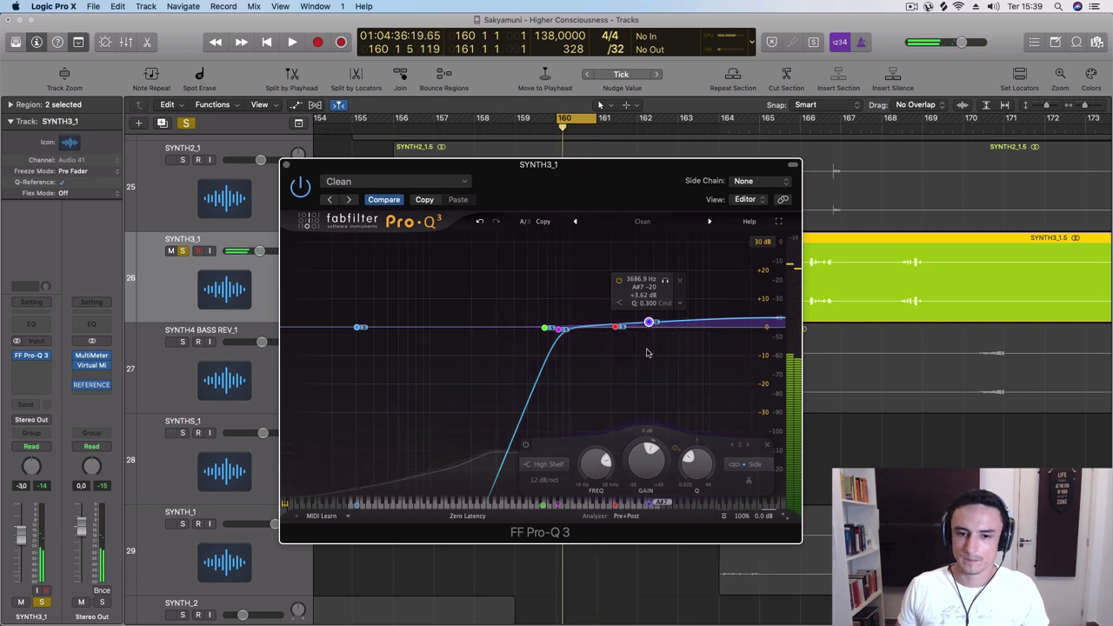
- Load the Clean preset, play the loop briefly and set the equalizer's display range to 30 dB
{"action": "left_click", "coordinate": [573, 222]}
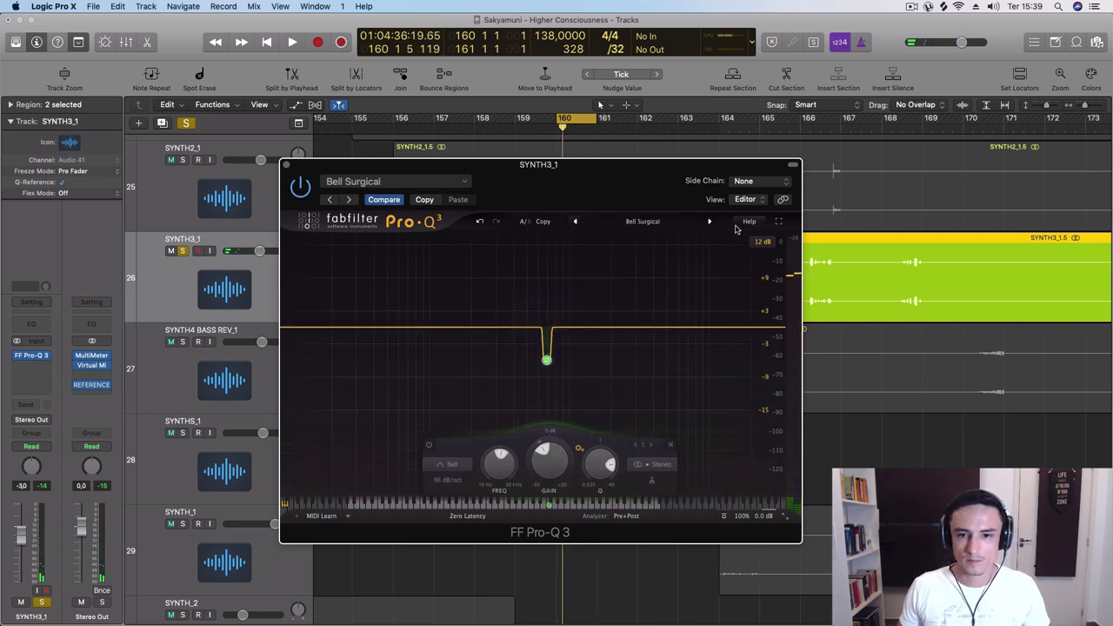
{"action": "key", "text": "space"}
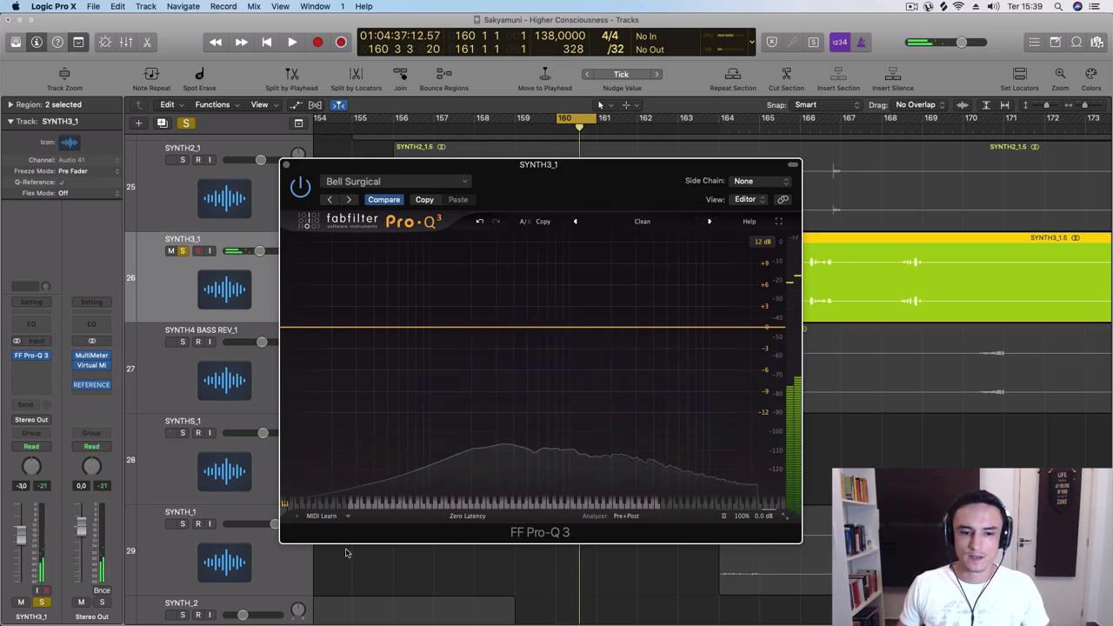
{"action": "left_click", "coordinate": [765, 241]}
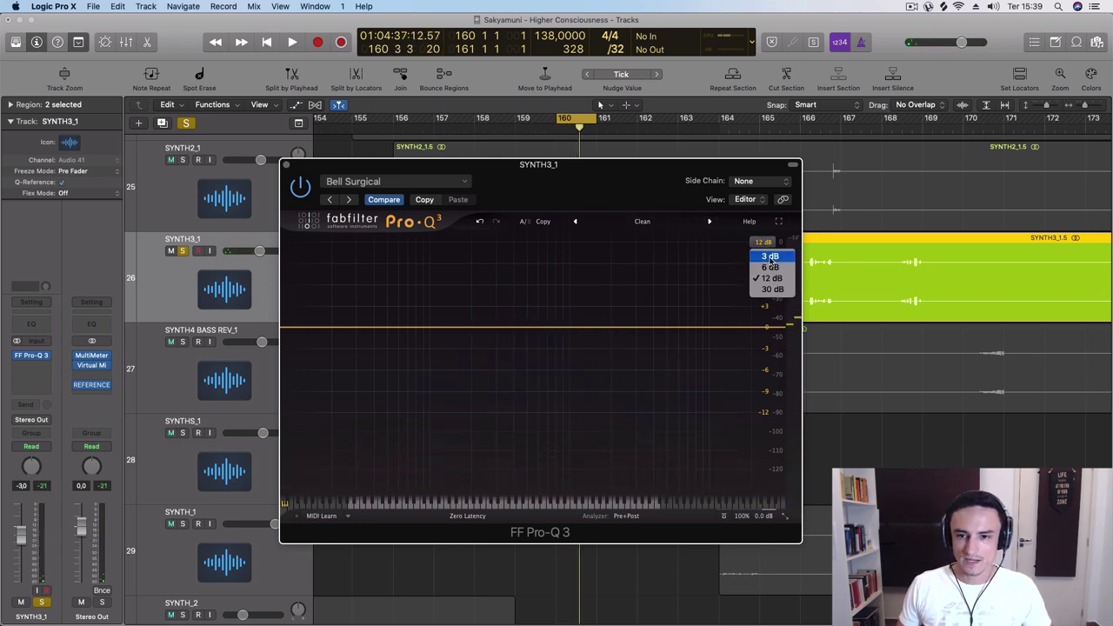
{"action": "left_click", "coordinate": [770, 290]}
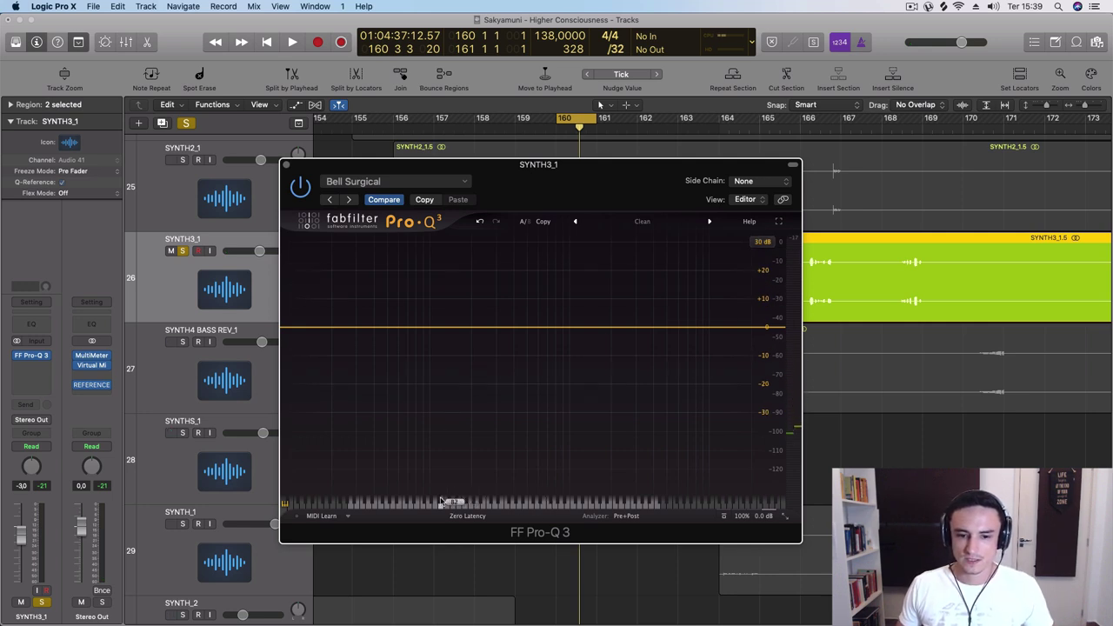
- Add a bell band near 148 Hz and move it to about 307 Hz
{"action": "left_click", "coordinate": [452, 327]}
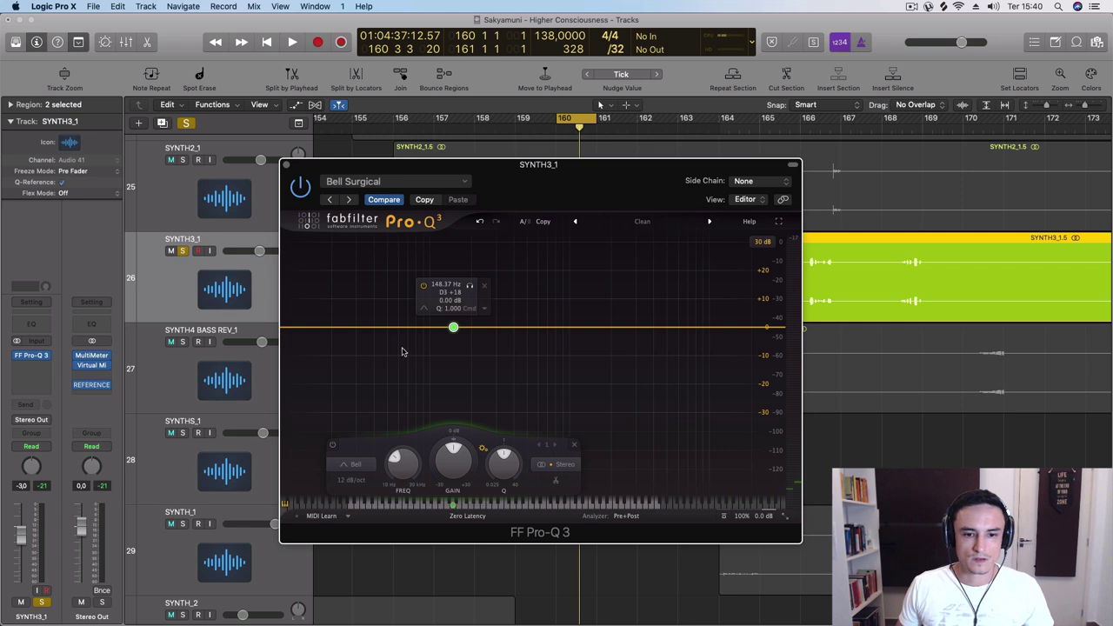
{"action": "left_click_drag", "start_coordinate": [453, 328], "coordinate": [497, 327]}
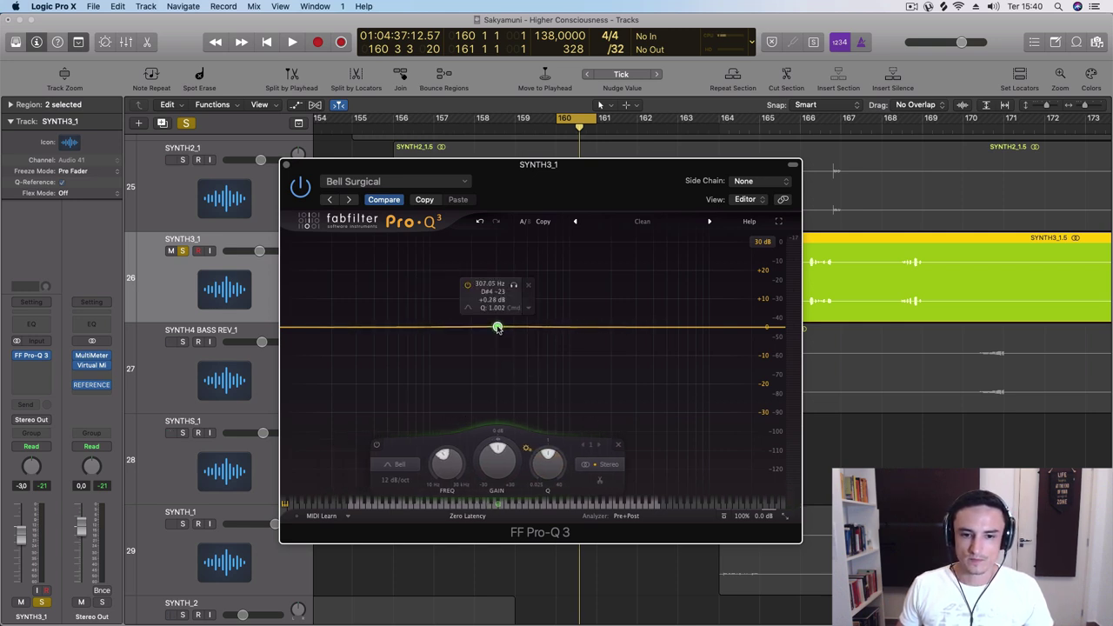
- Uncover the tracks behind the equalizer, zoom in on the SYNTH3_1 region around bar 160 and play the loop
{"action": "left_click_drag", "start_coordinate": [487, 180], "coordinate": [532, 402]}
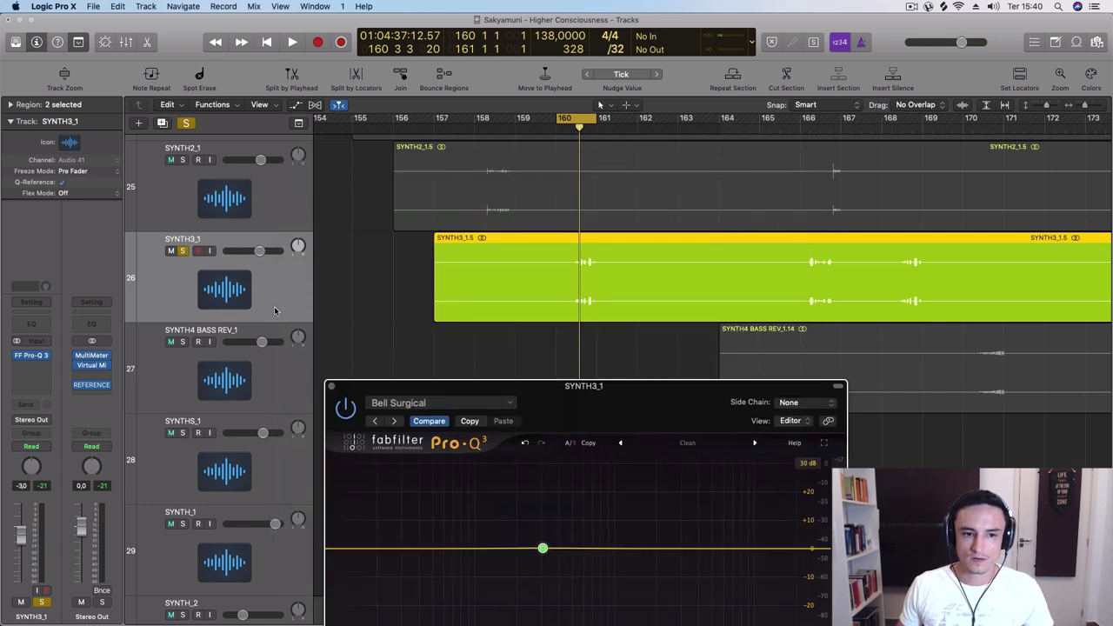
{"action": "left_click", "coordinate": [673, 299]}
{"action": "key", "text": "super+Right"}
{"action": "key", "text": "super+Right"}
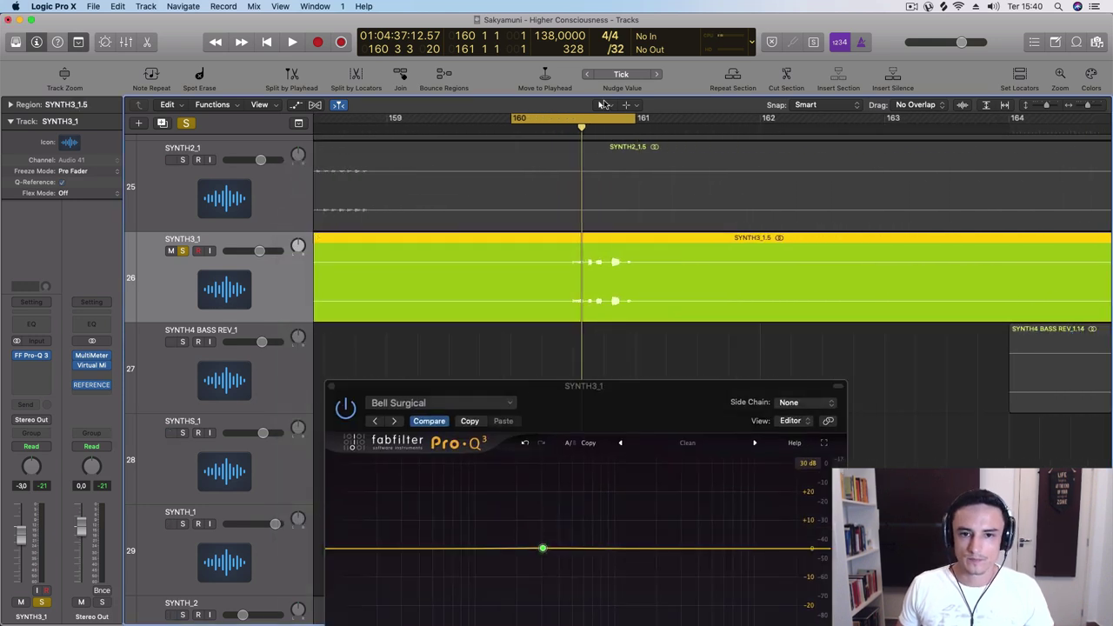
{"action": "key", "text": "space"}
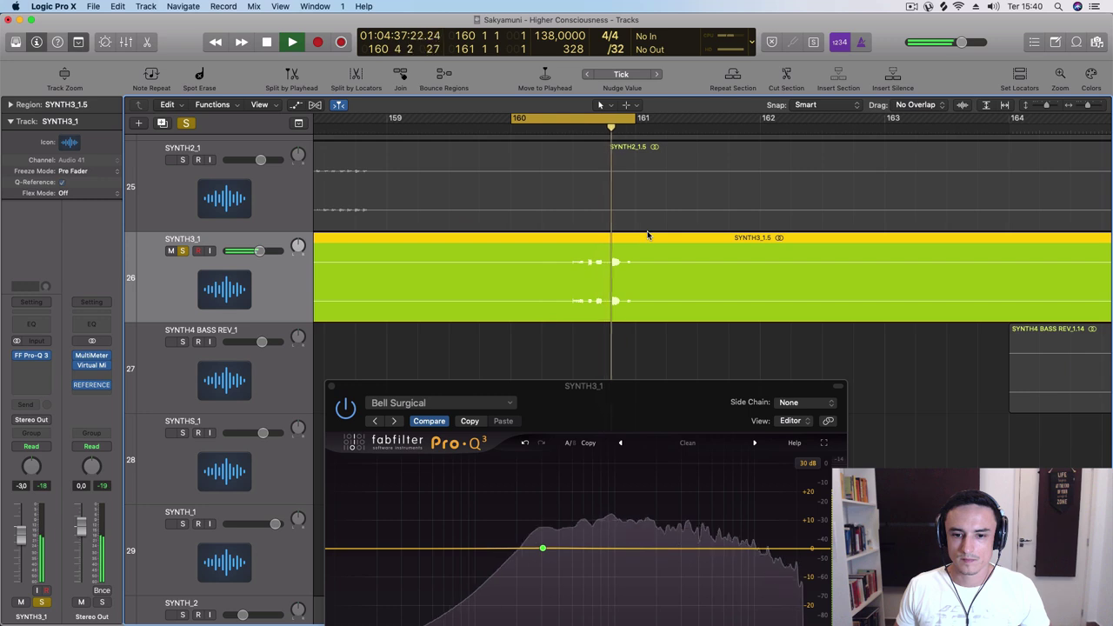
{"action": "key", "text": "space"}
- Solo the ARP_2 track alongside SYNTH3_1 and play the loop
{"action": "scroll", "coordinate": [423, 252], "scroll_direction": "up", "scroll_amount": 10}
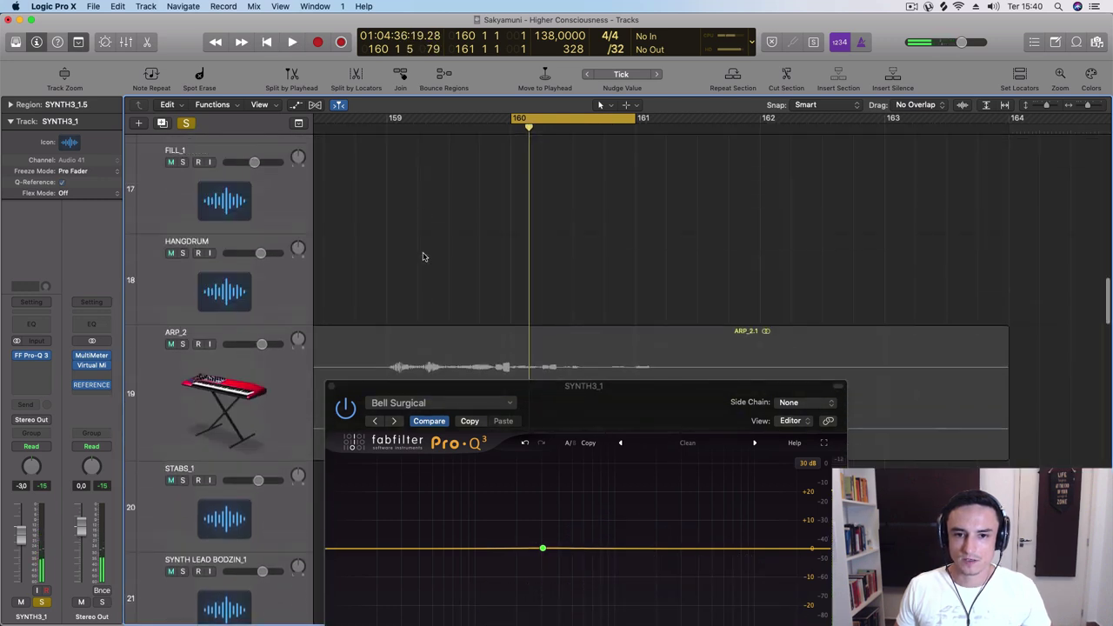
{"action": "scroll", "coordinate": [423, 256], "scroll_direction": "down", "scroll_amount": 4}
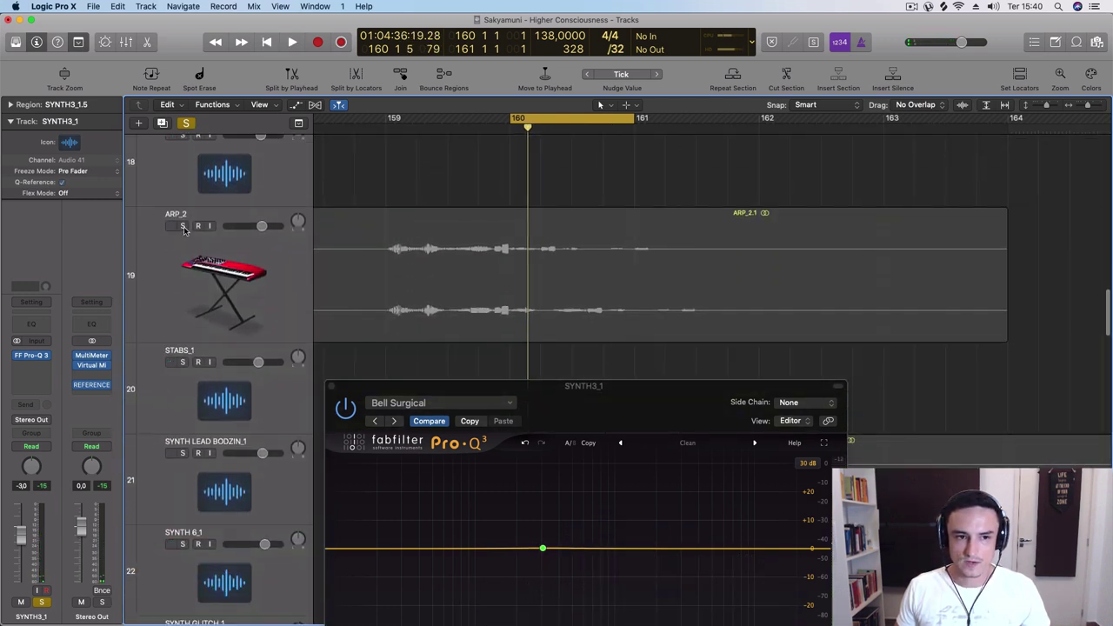
{"action": "left_click", "coordinate": [254, 251]}
{"action": "key", "text": "space"}
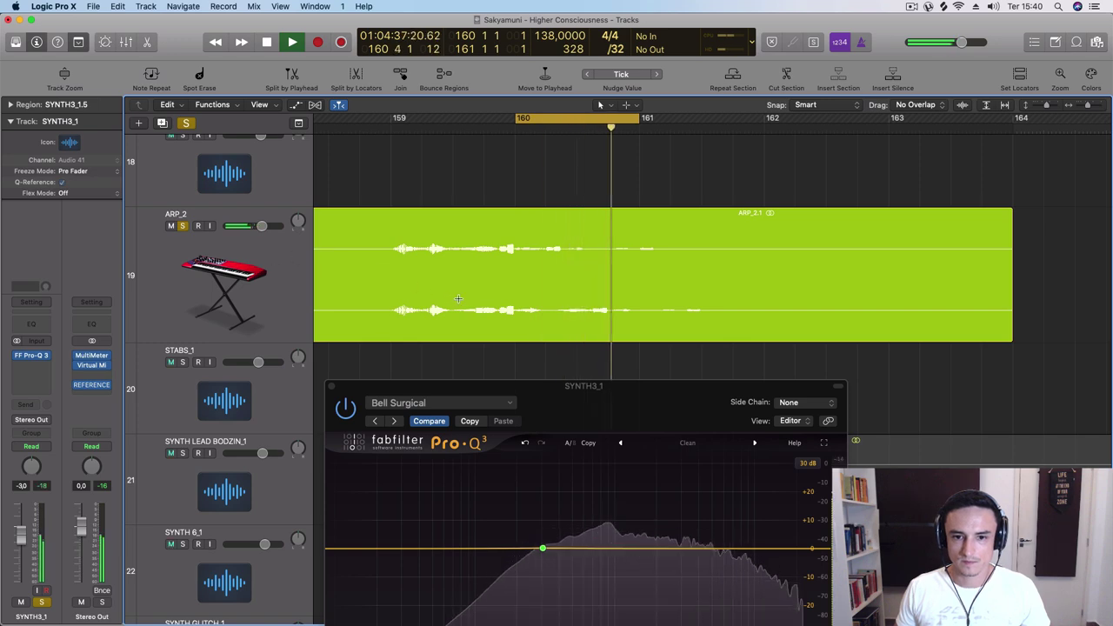
- Return to the SYNTH3_1 track, move its equalizer window back up and remove the bell band
{"action": "scroll", "coordinate": [463, 299], "scroll_direction": "down", "scroll_amount": 10}
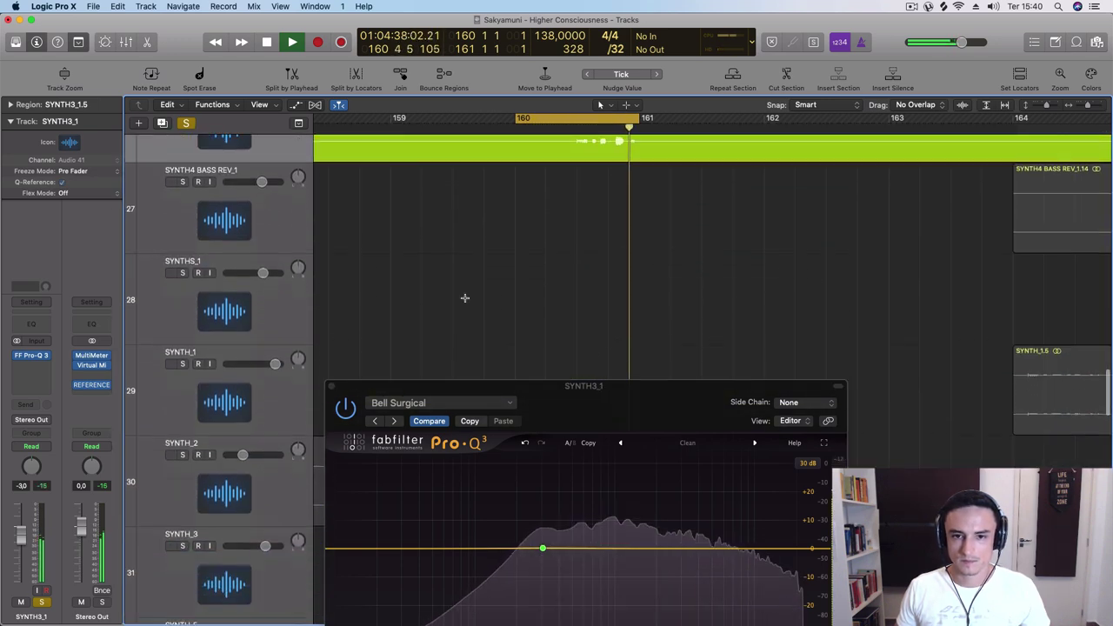
{"action": "scroll", "coordinate": [464, 298], "scroll_direction": "up", "scroll_amount": 4}
{"action": "left_click_drag", "start_coordinate": [583, 385], "coordinate": [559, 163]}
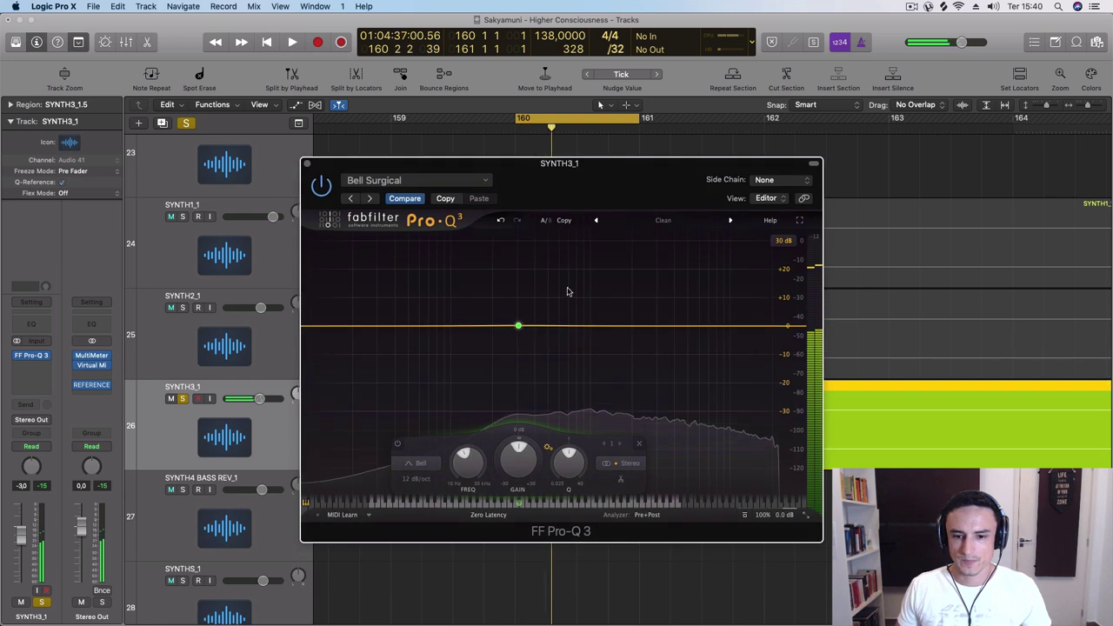
{"action": "left_click", "coordinate": [639, 446]}
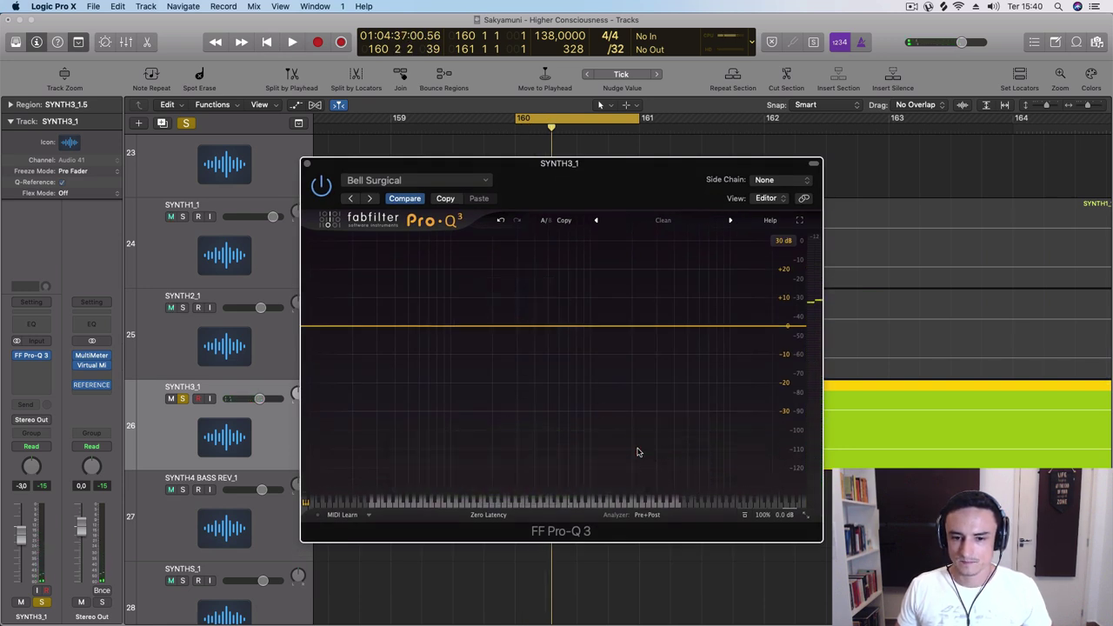
- Open the analyzer settings and browse the tracks available as an external spectrum
{"action": "left_click", "coordinate": [647, 515]}
{"action": "mouse_move", "coordinate": [654, 519]}
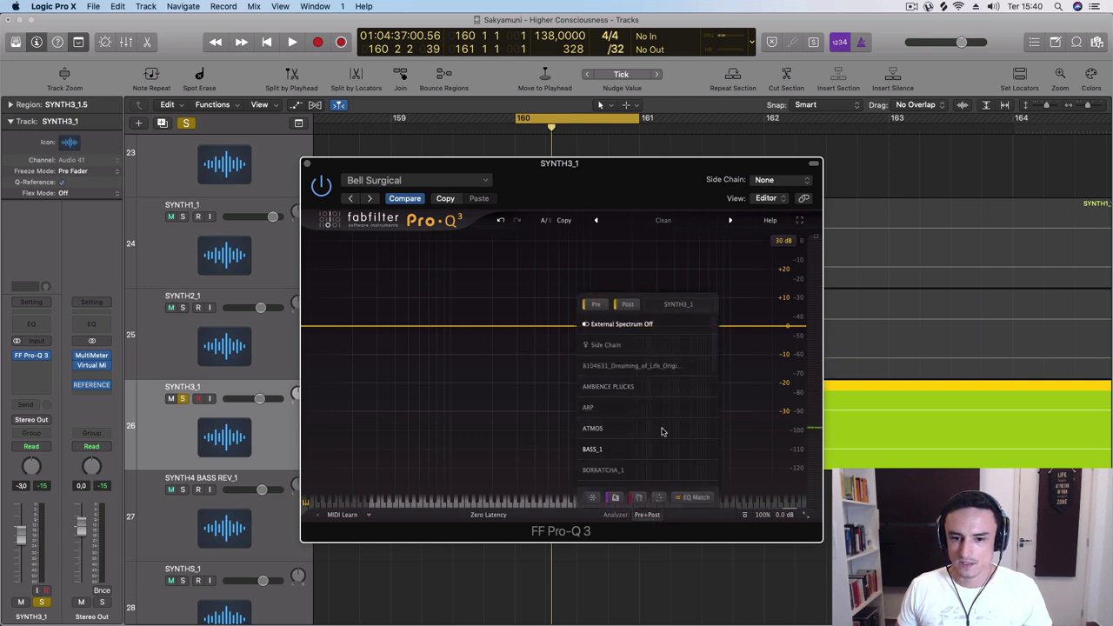
{"action": "scroll", "coordinate": [645, 437], "scroll_direction": "down", "scroll_amount": 5}
{"action": "scroll", "coordinate": [645, 437], "scroll_direction": "up", "scroll_amount": 5}
{"action": "scroll", "coordinate": [645, 436], "scroll_direction": "down", "scroll_amount": 2}
{"action": "scroll", "coordinate": [644, 436], "scroll_direction": "up", "scroll_amount": 3}
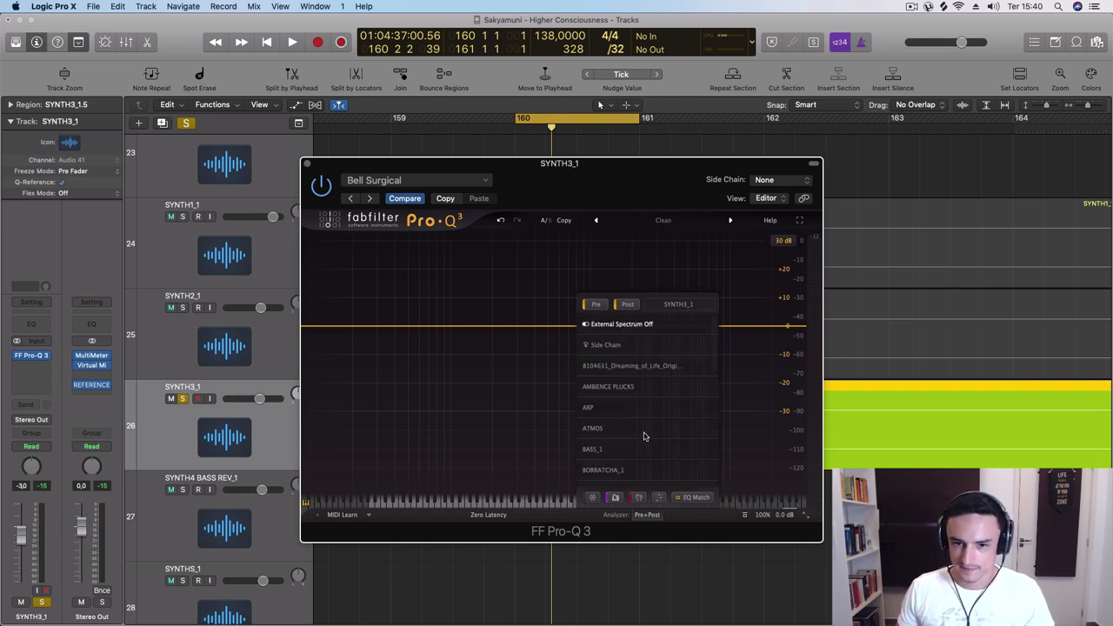
{"action": "scroll", "coordinate": [644, 437], "scroll_direction": "down", "scroll_amount": 5}
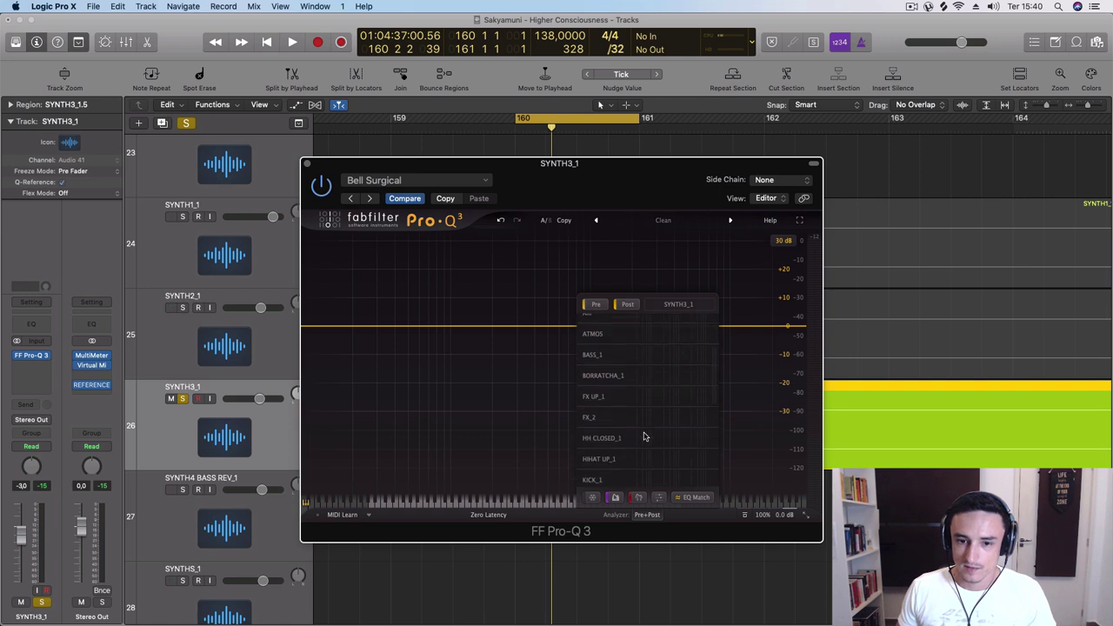
- Play the loop and examine the live spectra of the listed tracks, such as KICK_1, BASS_1, PAD UP and SNARE_1
{"action": "key", "text": "space"}
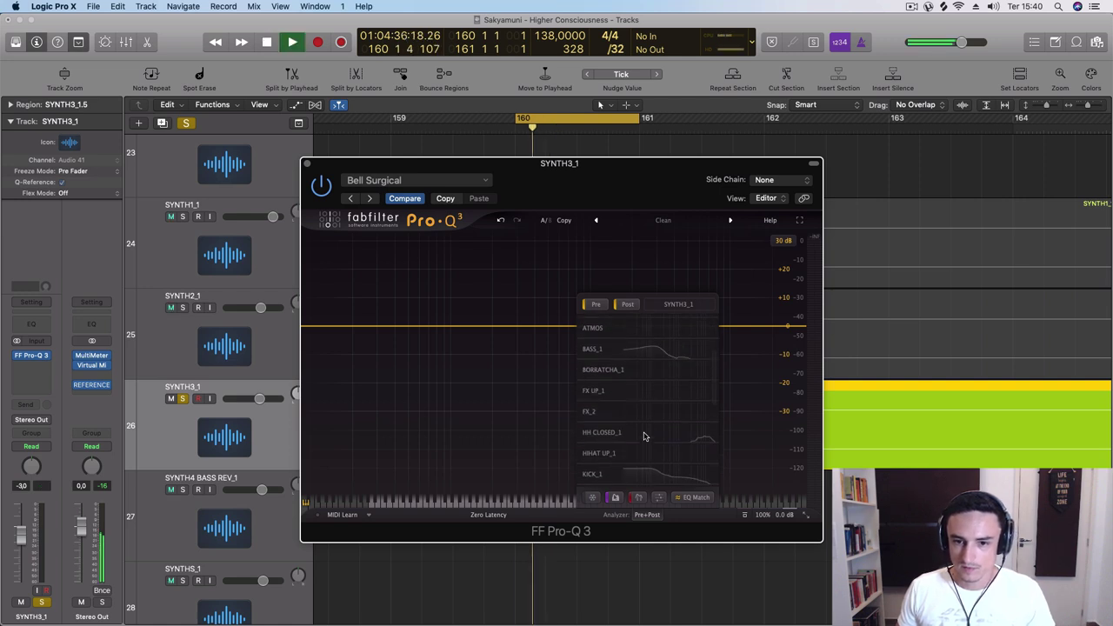
{"action": "scroll", "coordinate": [654, 421], "scroll_direction": "down", "scroll_amount": 5}
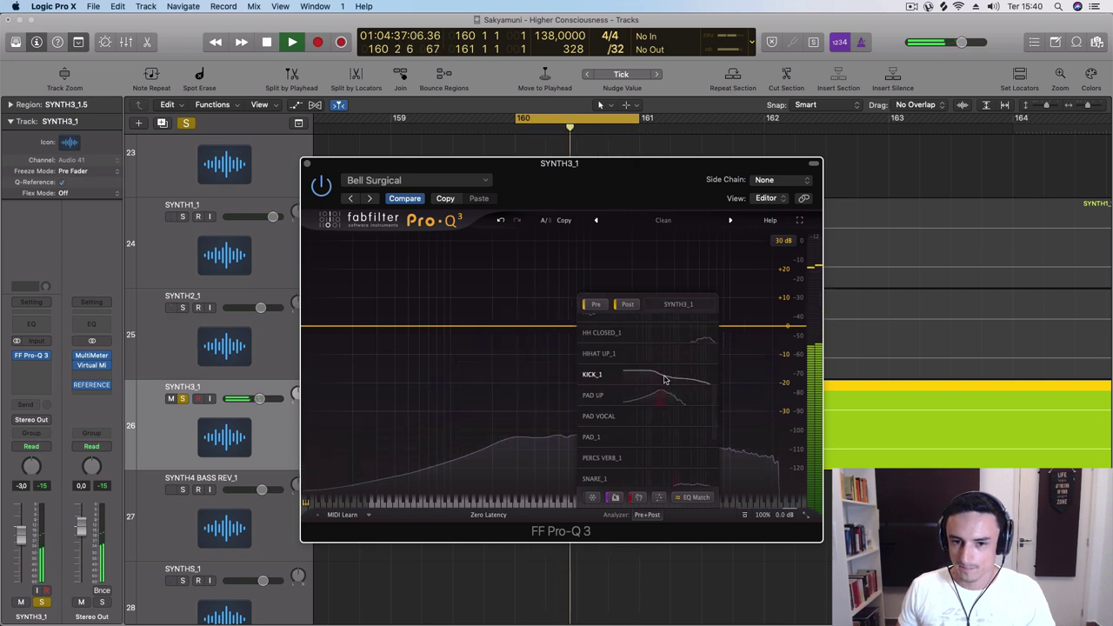
{"action": "scroll", "coordinate": [687, 468], "scroll_direction": "down", "scroll_amount": 1}
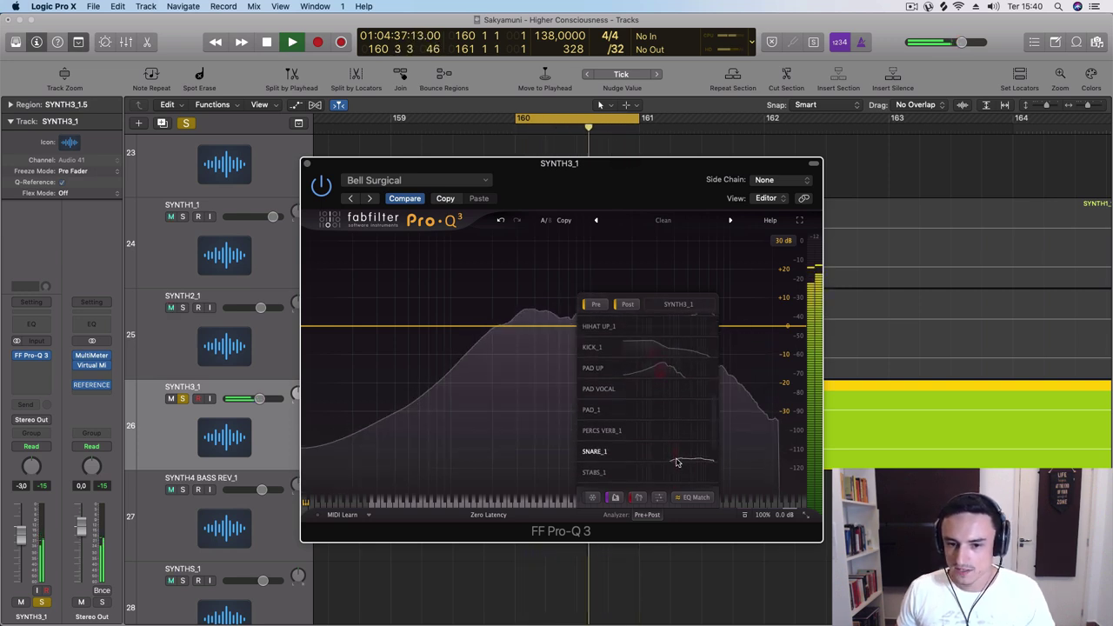
{"action": "scroll", "coordinate": [677, 462], "scroll_direction": "up", "scroll_amount": 12}
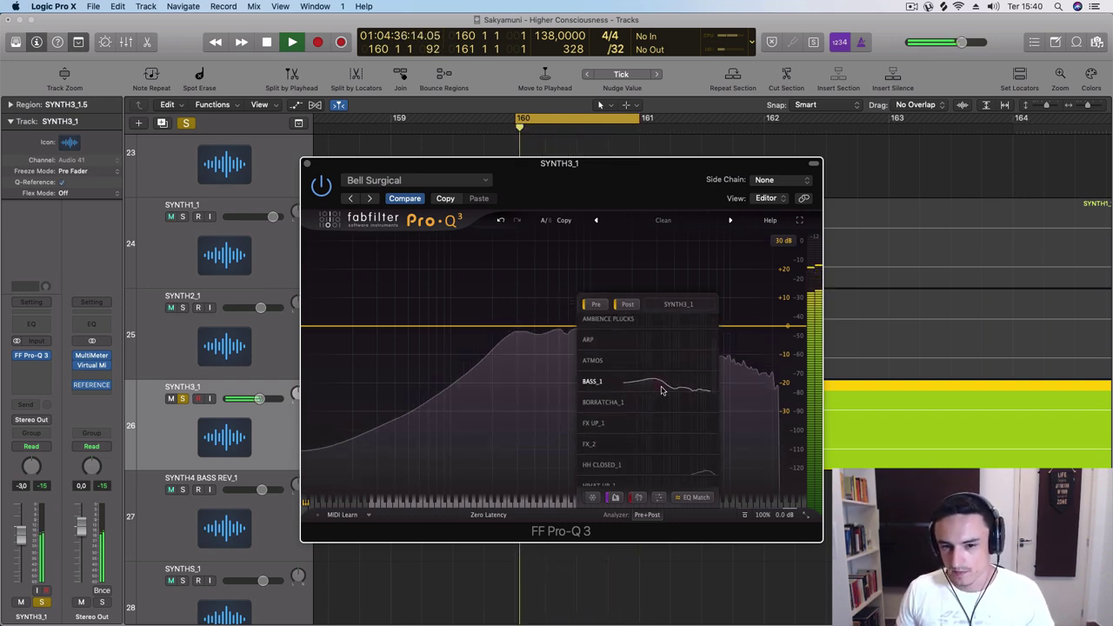
{"action": "scroll", "coordinate": [665, 394], "scroll_direction": "down", "scroll_amount": 3}
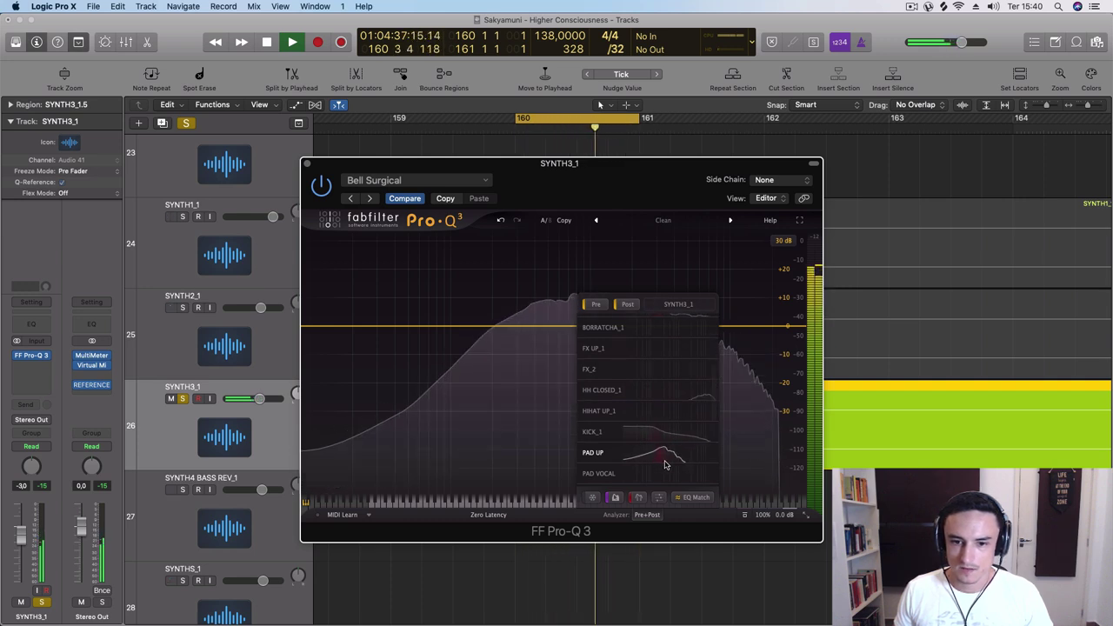
{"action": "scroll", "coordinate": [659, 463], "scroll_direction": "down", "scroll_amount": 5}
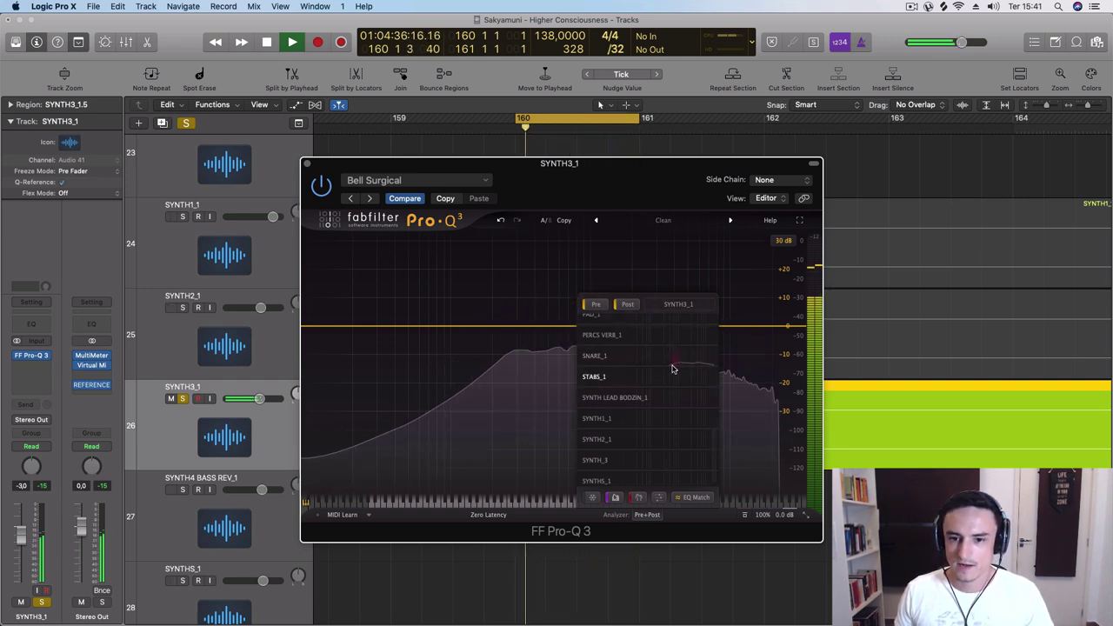
{"action": "scroll", "coordinate": [648, 435], "scroll_direction": "down", "scroll_amount": 1}
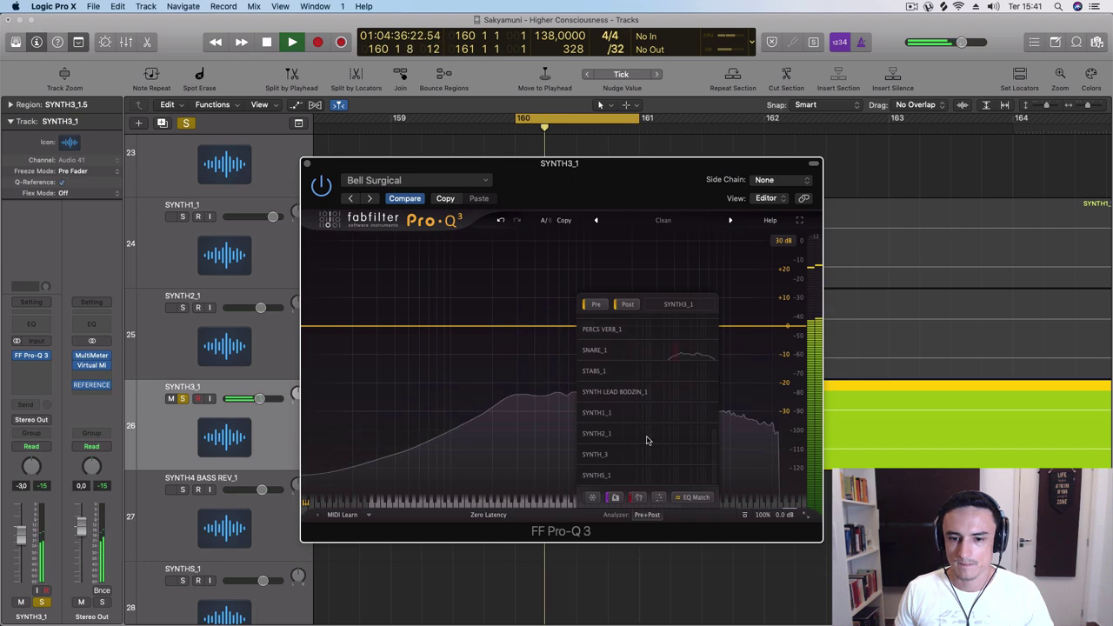
{"action": "scroll", "coordinate": [650, 435], "scroll_direction": "up", "scroll_amount": 6}
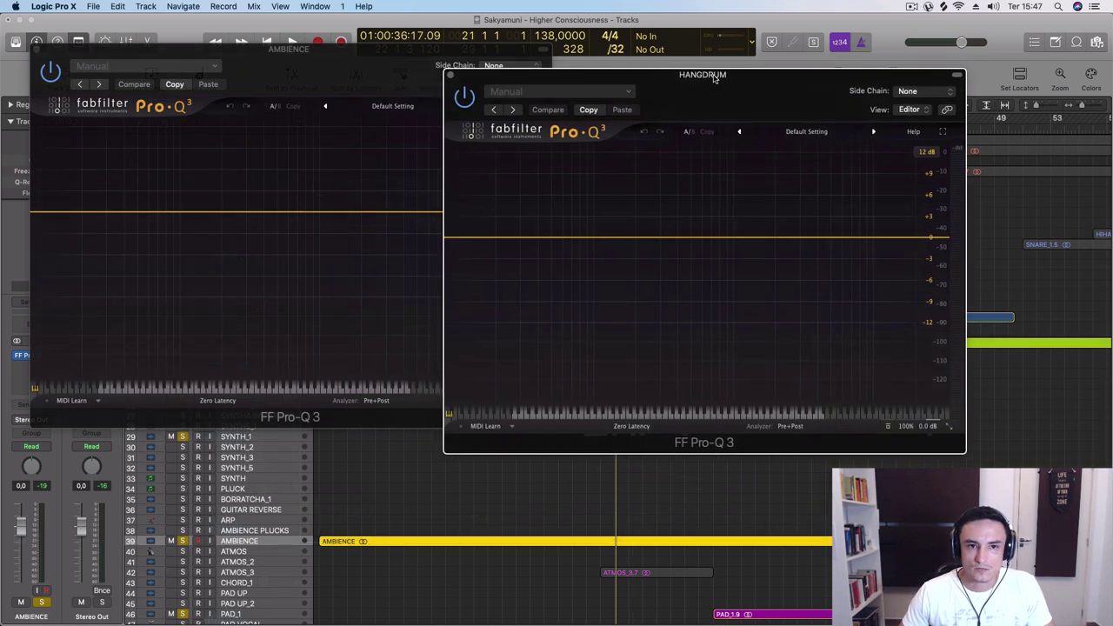
- Play the HANGDRUM and AMBIENCE tracks with their equalizers side by side, and leave only the AMBIENCE equalizer open in mid-screen
{"action": "left_click_drag", "start_coordinate": [653, 67], "coordinate": [802, 67]}
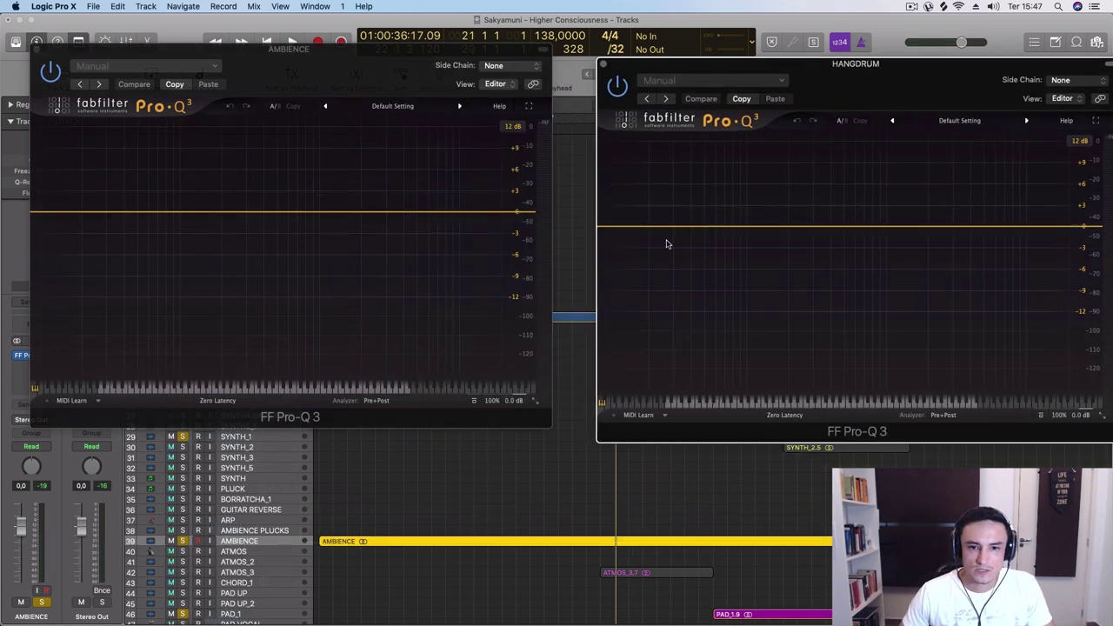
{"action": "key", "text": "space"}
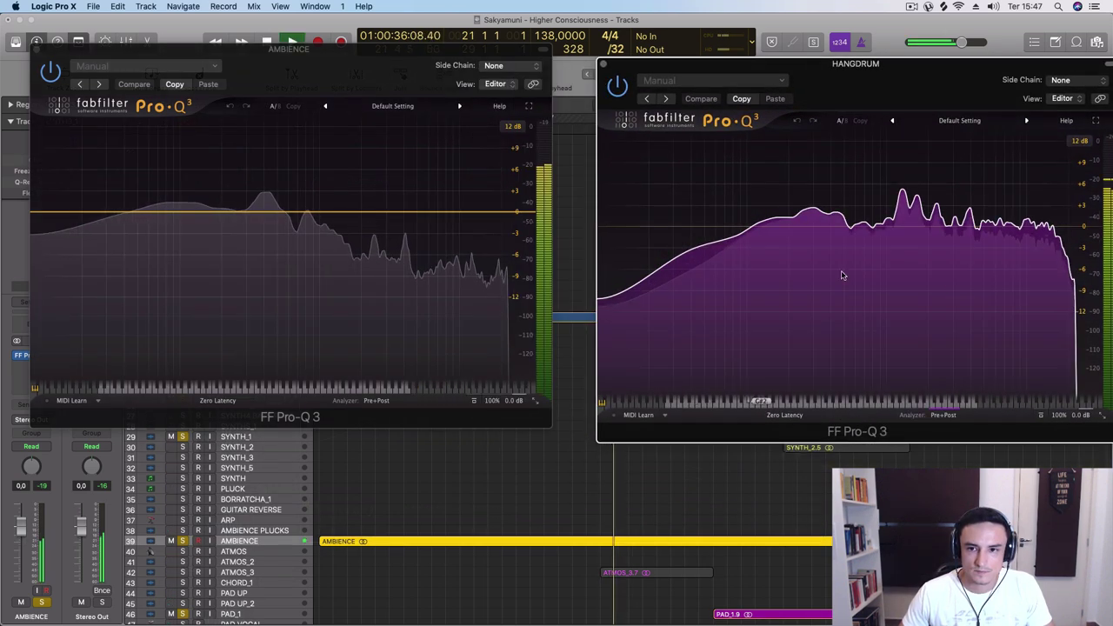
{"action": "left_click", "coordinate": [601, 65]}
{"action": "left_click_drag", "start_coordinate": [311, 62], "coordinate": [615, 129]}
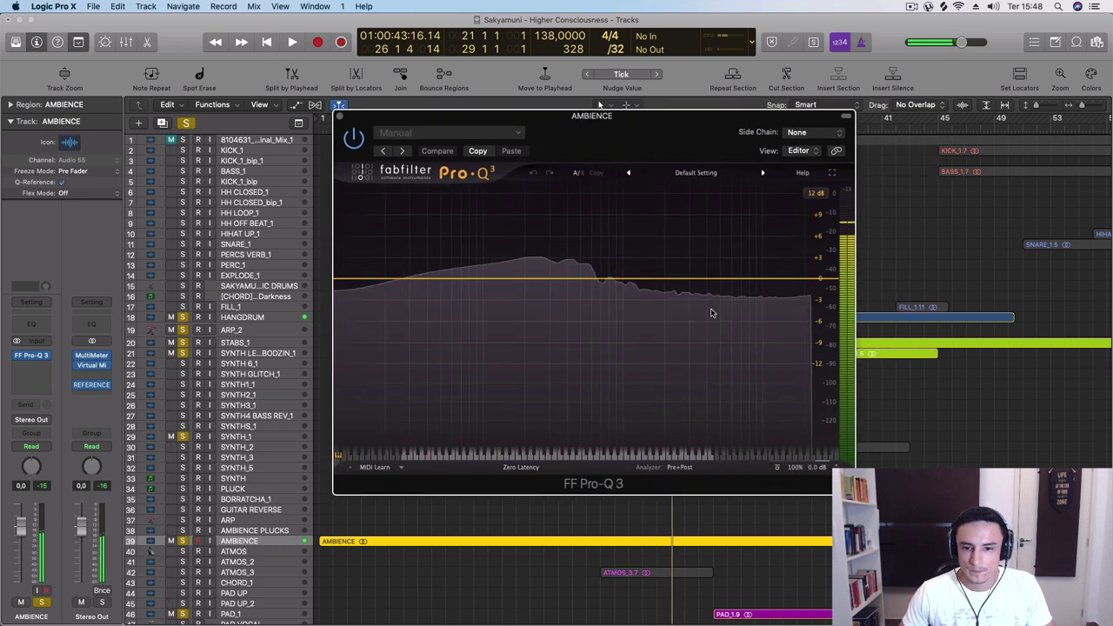
- Overlay the HANGDRUM track's external spectrum on the AMBIENCE equalizer's analyzer during playback
{"action": "left_click", "coordinate": [679, 465]}
{"action": "scroll", "coordinate": [685, 396], "scroll_direction": "down", "scroll_amount": 10}
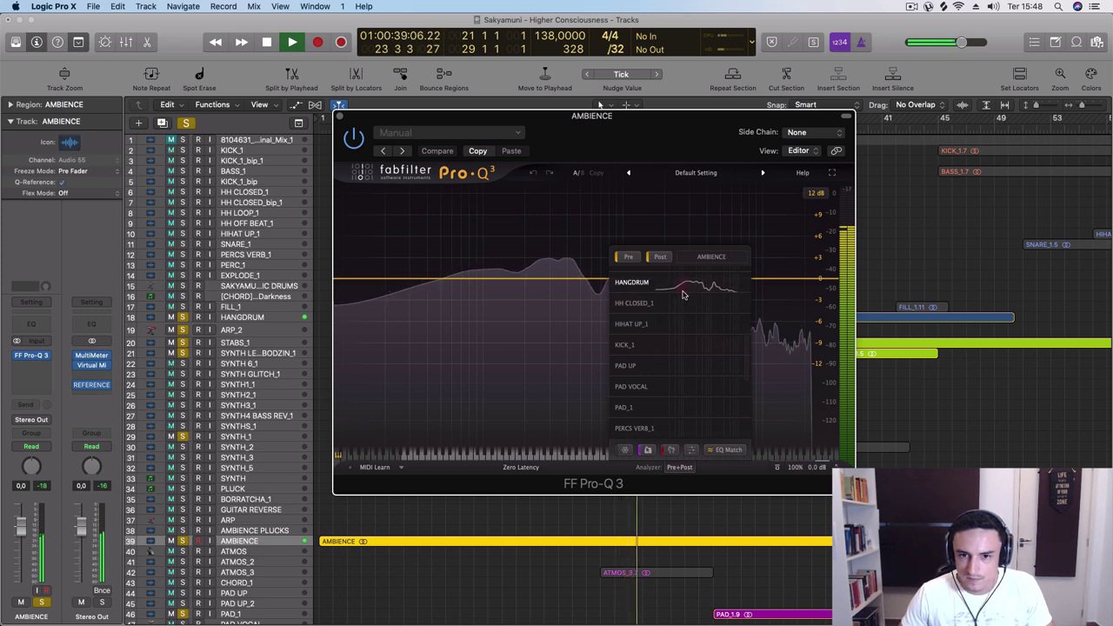
{"action": "scroll", "coordinate": [682, 296], "scroll_direction": "up", "scroll_amount": 2}
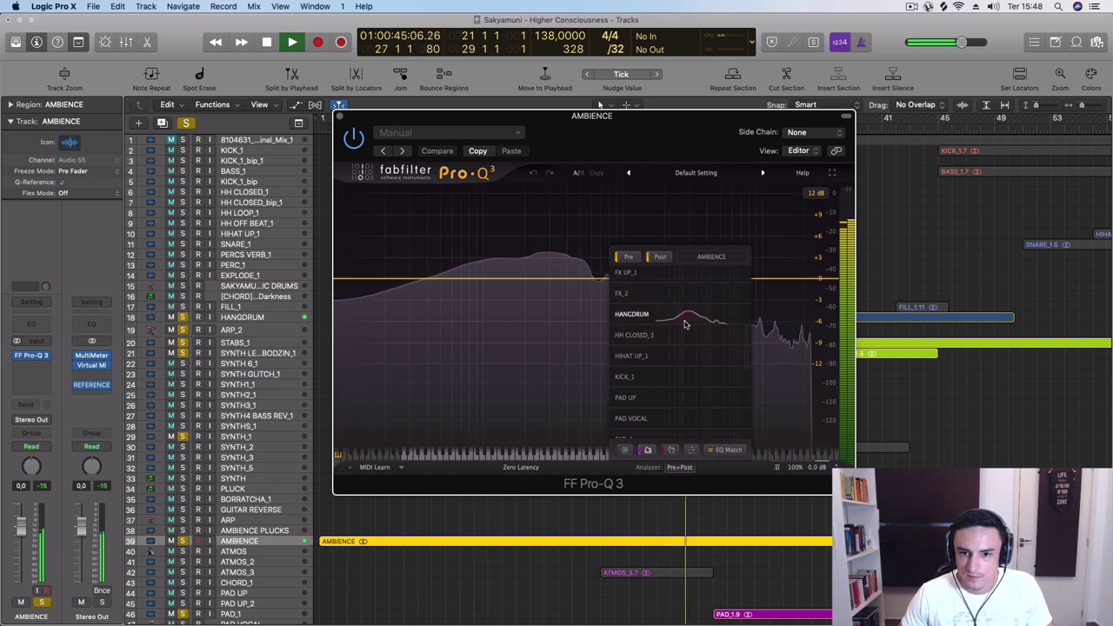
{"action": "left_click", "coordinate": [684, 324]}
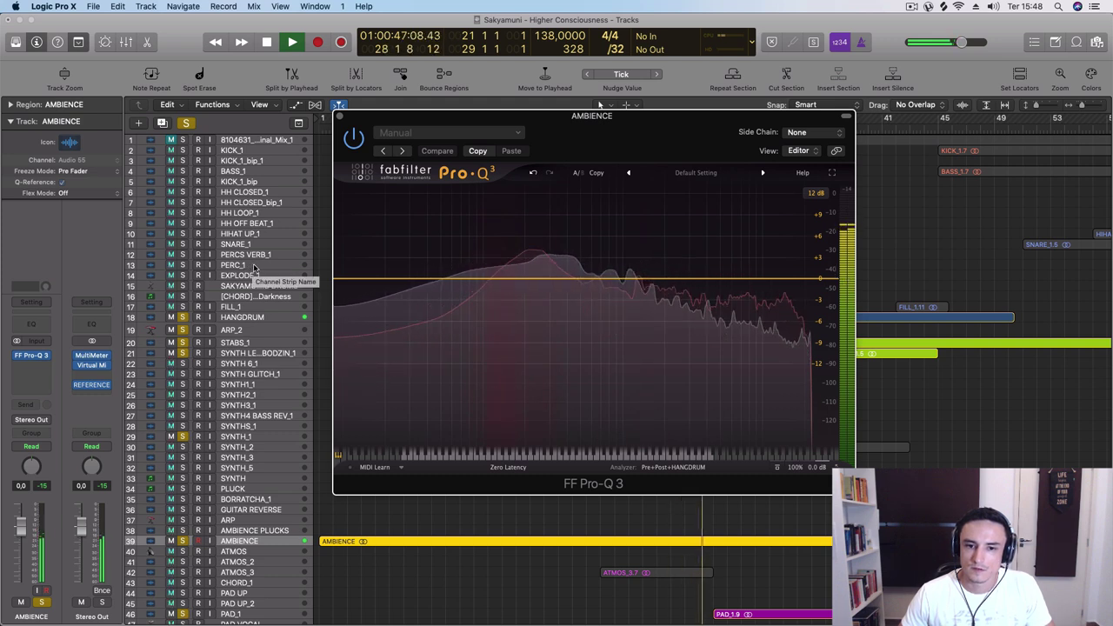
- Set the AMBIENCE equalizer's side chain to Audio 58 and play the loop briefly to compare the two spectra
{"action": "key", "text": "space"}
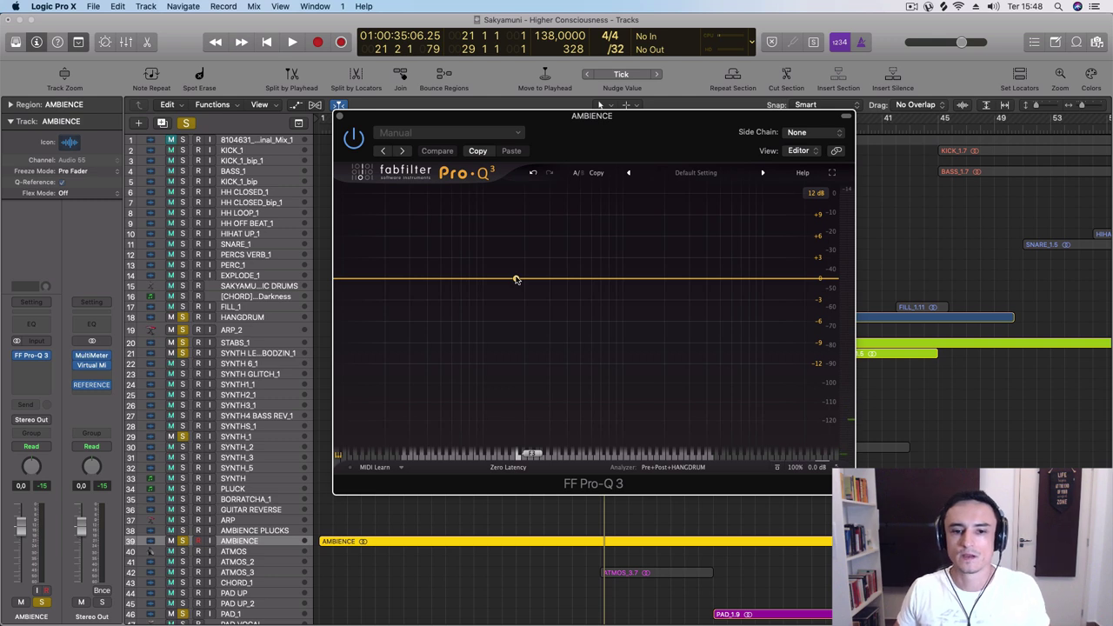
{"action": "left_click", "coordinate": [818, 134]}
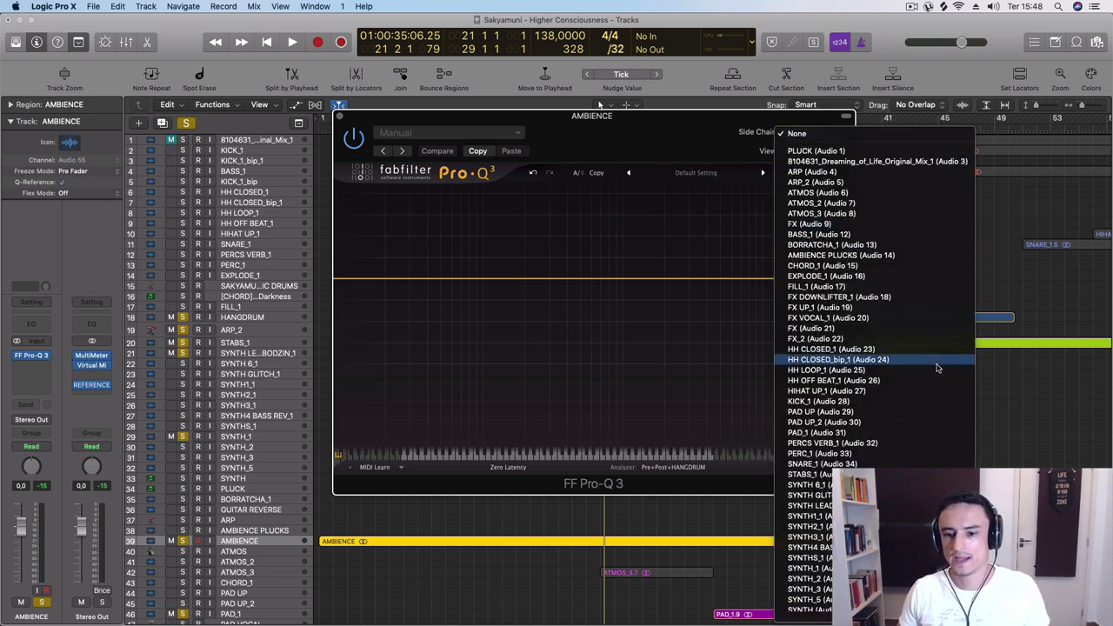
{"action": "scroll", "coordinate": [943, 360], "scroll_direction": "down", "scroll_amount": 5}
{"action": "left_click", "coordinate": [857, 529]}
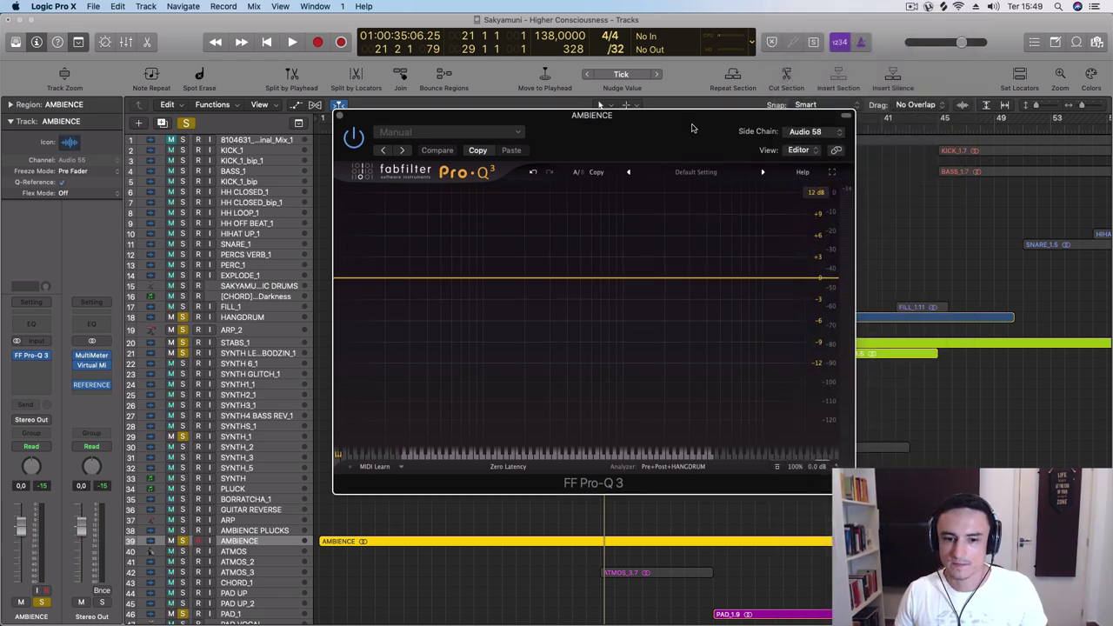
{"action": "key", "text": "space"}
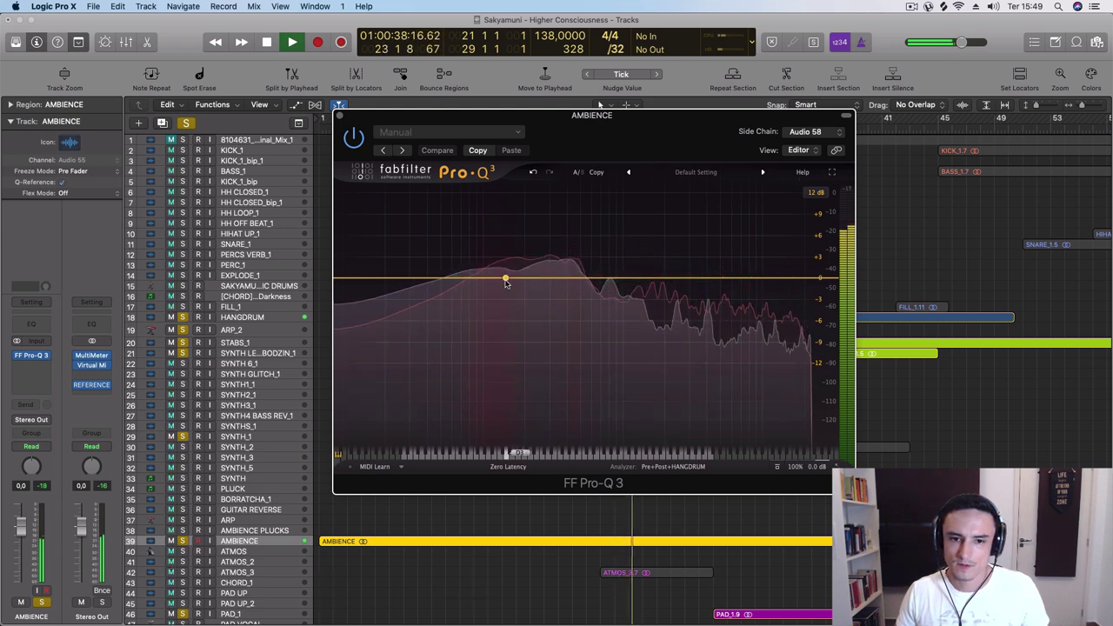
{"action": "key", "text": "space"}
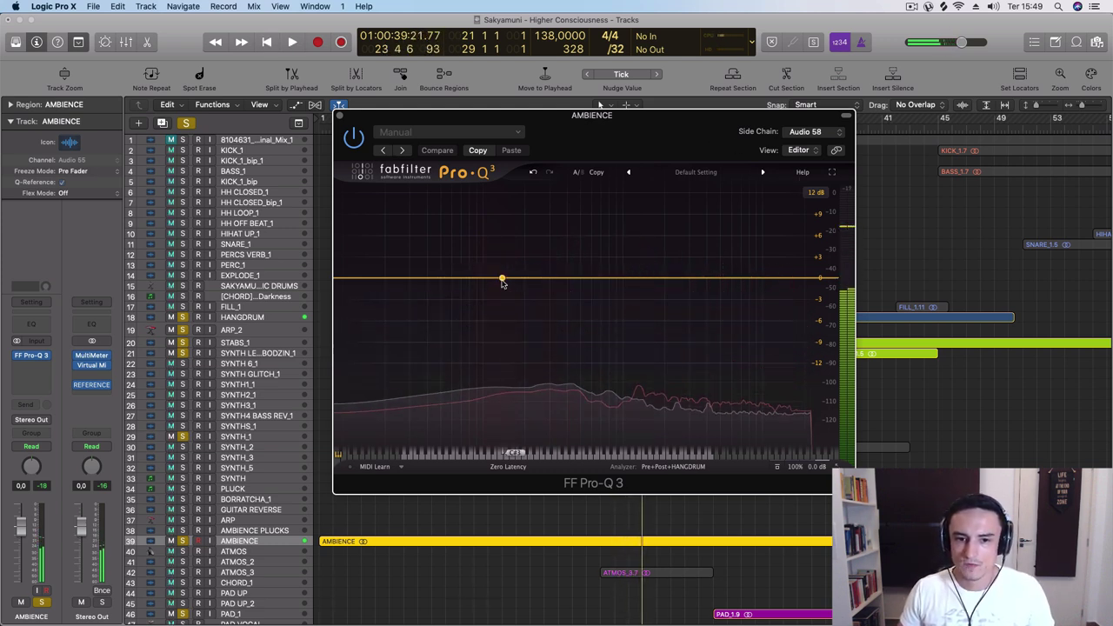
- Add a bell band at about 134 Hz with about +0.1 dB gain to the AMBIENCE equalizer
{"action": "left_click", "coordinate": [502, 280]}
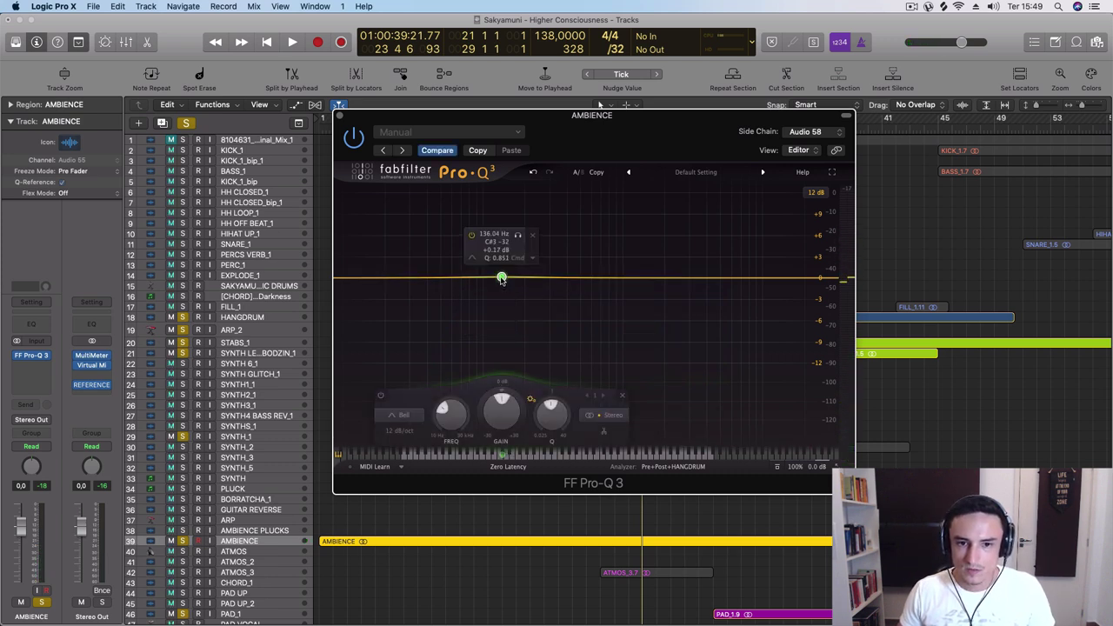
{"action": "mouse_move", "coordinate": [502, 278]}
{"action": "left_mouse_down"}
{"action": "mouse_move", "coordinate": [501, 300]}
{"action": "mouse_move", "coordinate": [502, 278]}
{"action": "left_mouse_up"}
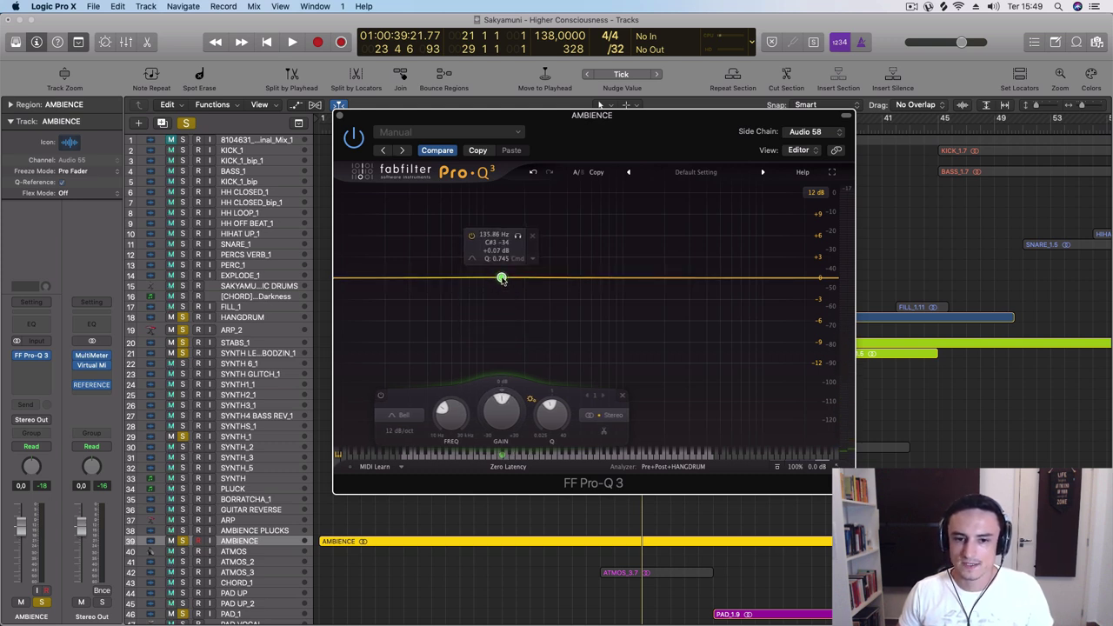
{"action": "mouse_move", "coordinate": [502, 280]}
{"action": "left_mouse_down"}
{"action": "mouse_move", "coordinate": [498, 334]}
{"action": "mouse_move", "coordinate": [500, 280]}
{"action": "left_mouse_up"}
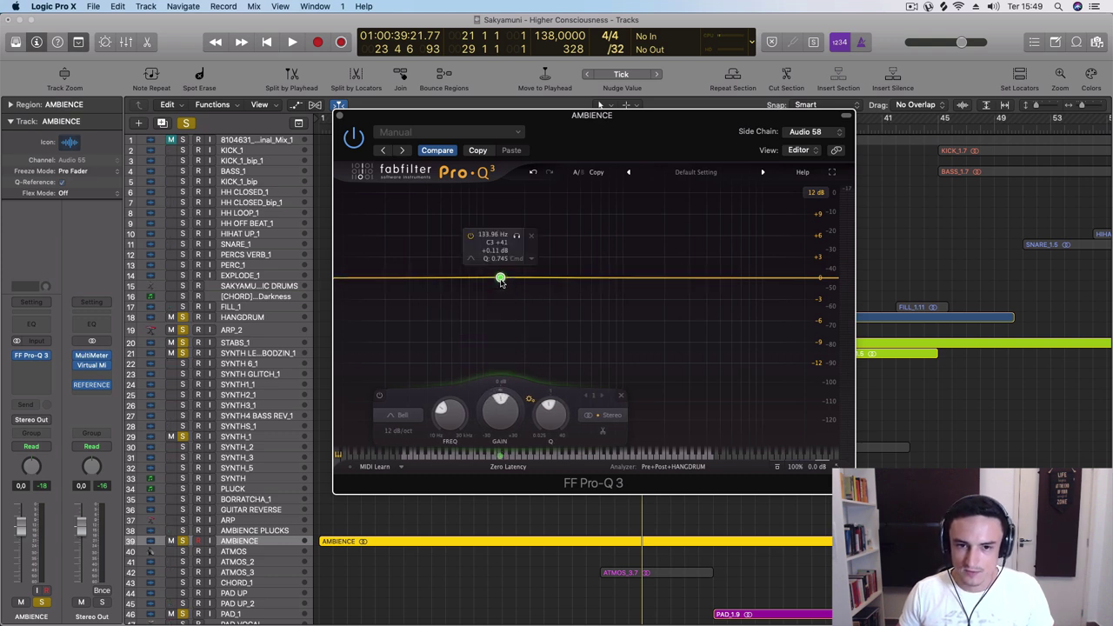
- Give the bell band a downward dynamic range of about 8 dB and narrow its Q to about 1.71
{"action": "mouse_move", "coordinate": [504, 407]}
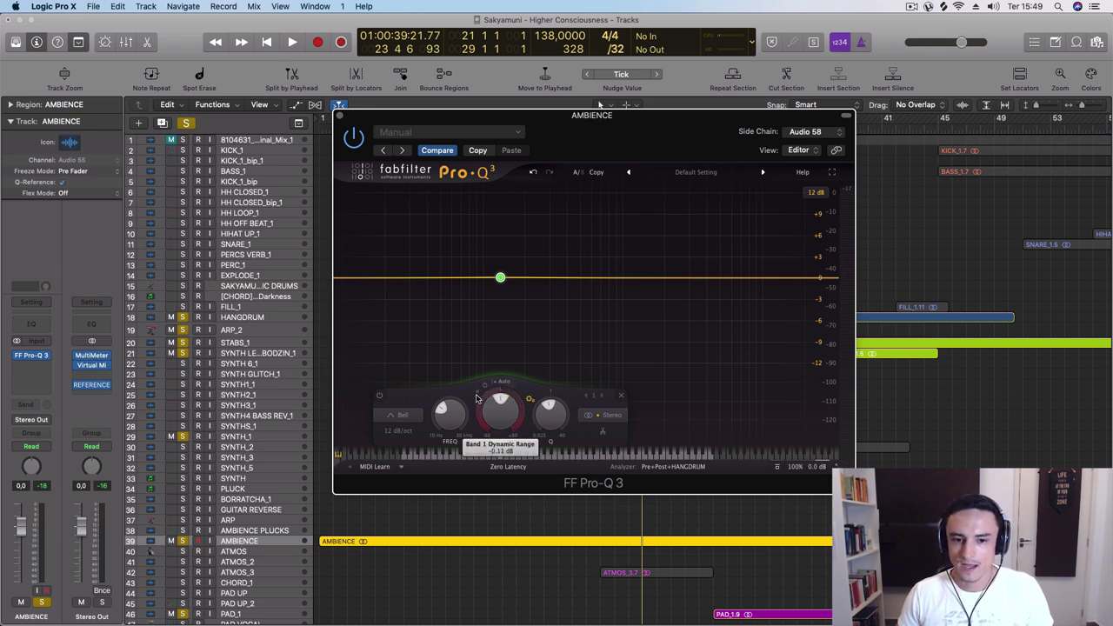
{"action": "left_click_drag", "start_coordinate": [470, 410], "coordinate": [462, 495]}
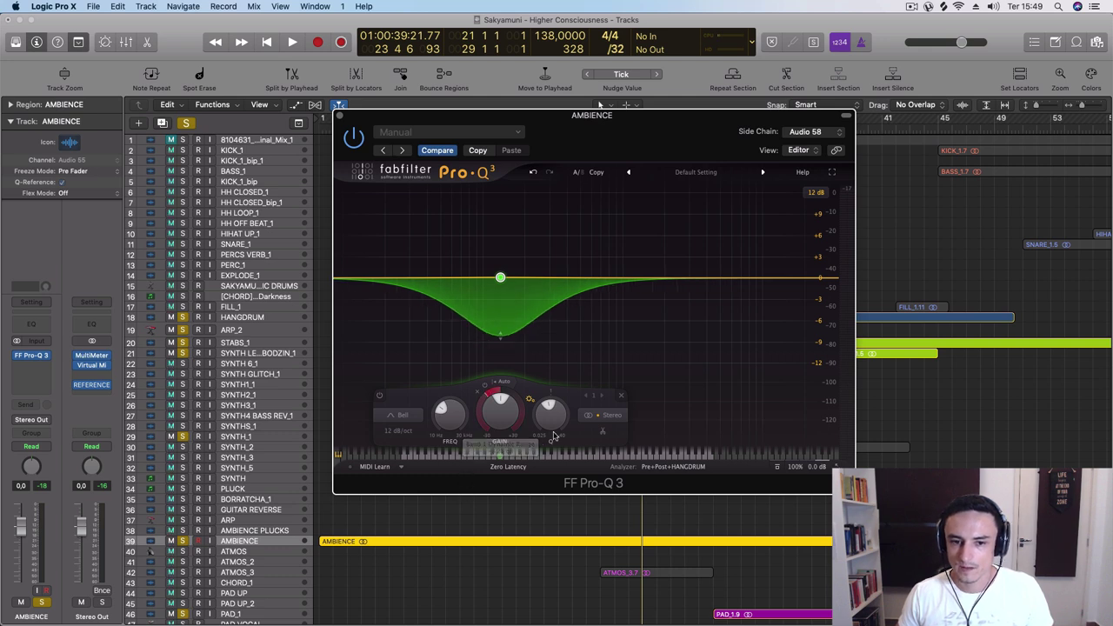
{"action": "mouse_move", "coordinate": [551, 410]}
{"action": "left_mouse_down"}
{"action": "mouse_move", "coordinate": [551, 379]}
{"action": "mouse_move", "coordinate": [550, 425]}
{"action": "left_mouse_up"}
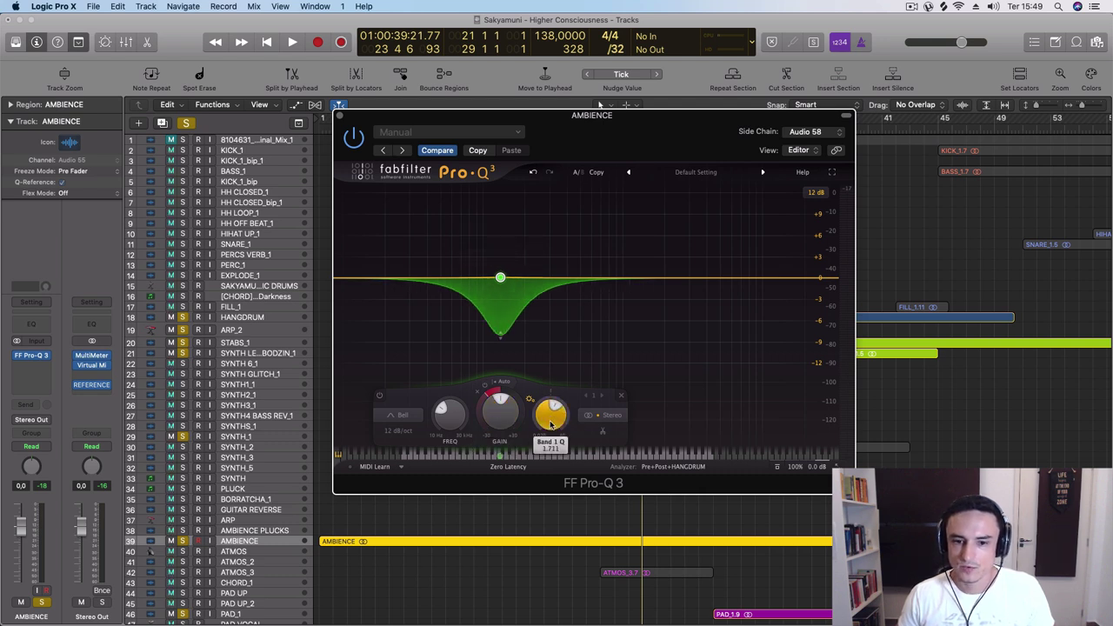
- Switch the band's dynamic threshold from automatic to manual and set it to about -28.7 dB while the loop plays
{"action": "left_click", "coordinate": [508, 383]}
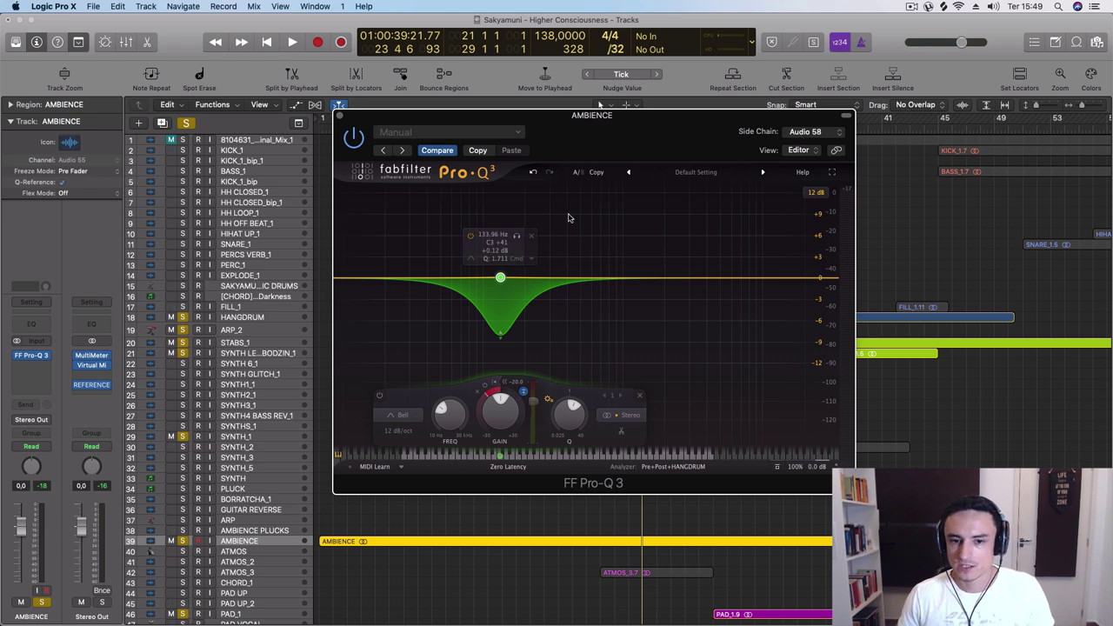
{"action": "mouse_move", "coordinate": [537, 377]}
{"action": "left_mouse_down"}
{"action": "mouse_move", "coordinate": [531, 454]}
{"action": "mouse_move", "coordinate": [546, 380]}
{"action": "left_mouse_up"}
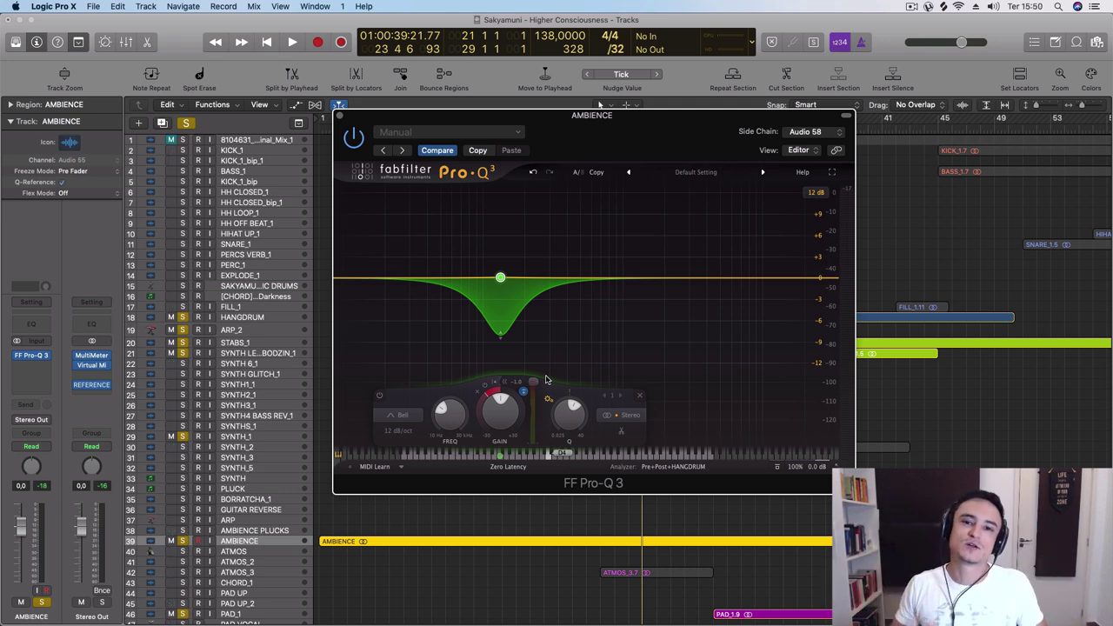
{"action": "key", "text": "space"}
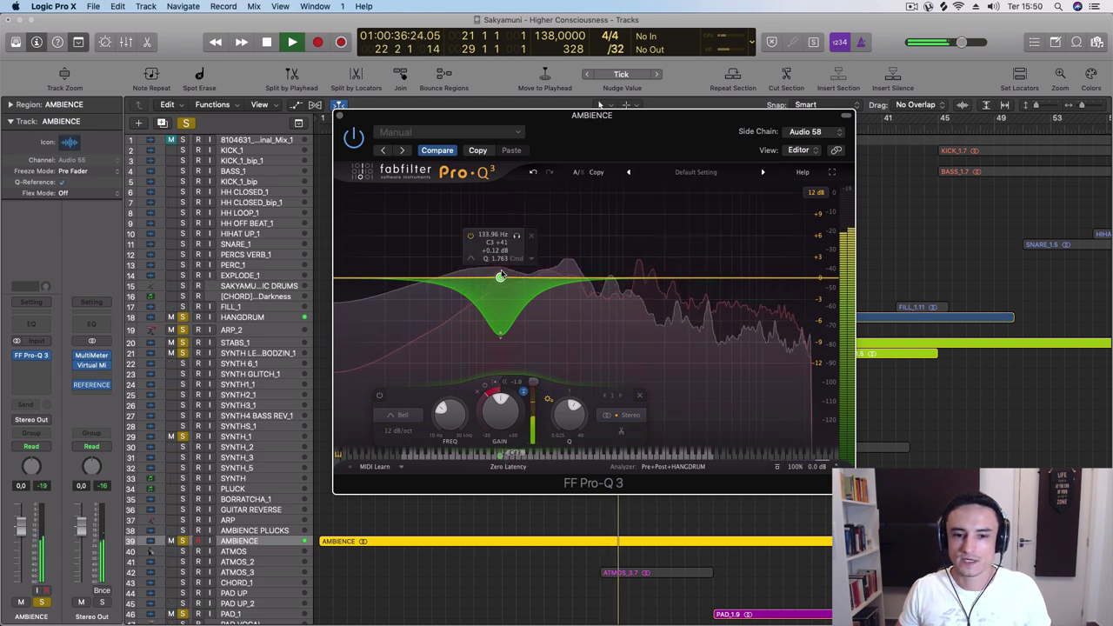
{"action": "left_click_drag", "start_coordinate": [533, 384], "coordinate": [534, 414]}
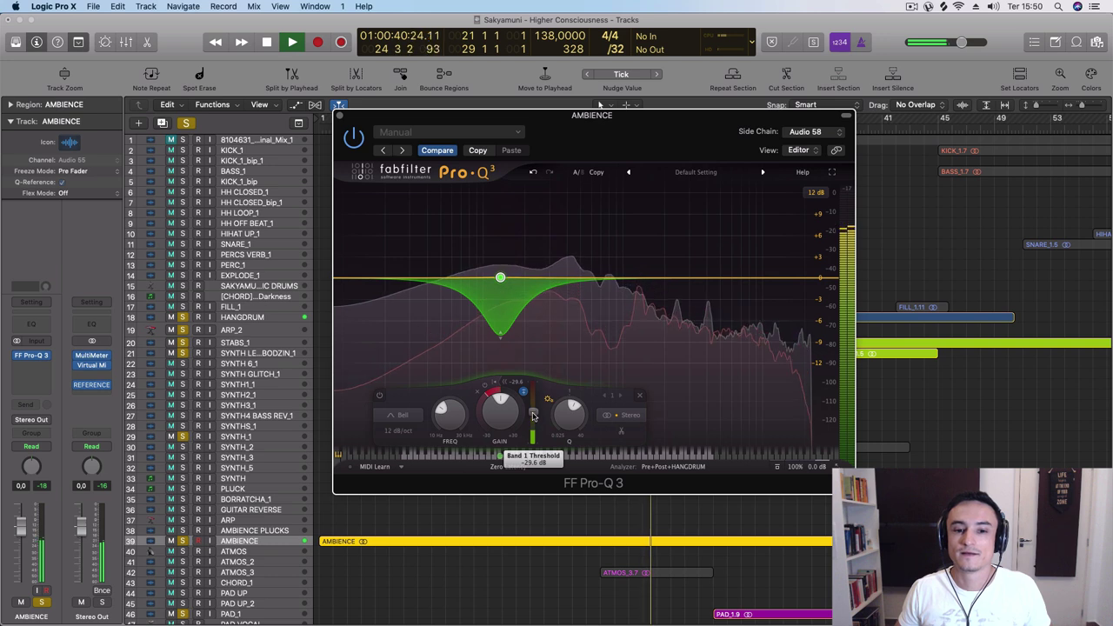
{"action": "left_click_drag", "start_coordinate": [533, 416], "coordinate": [534, 420]}
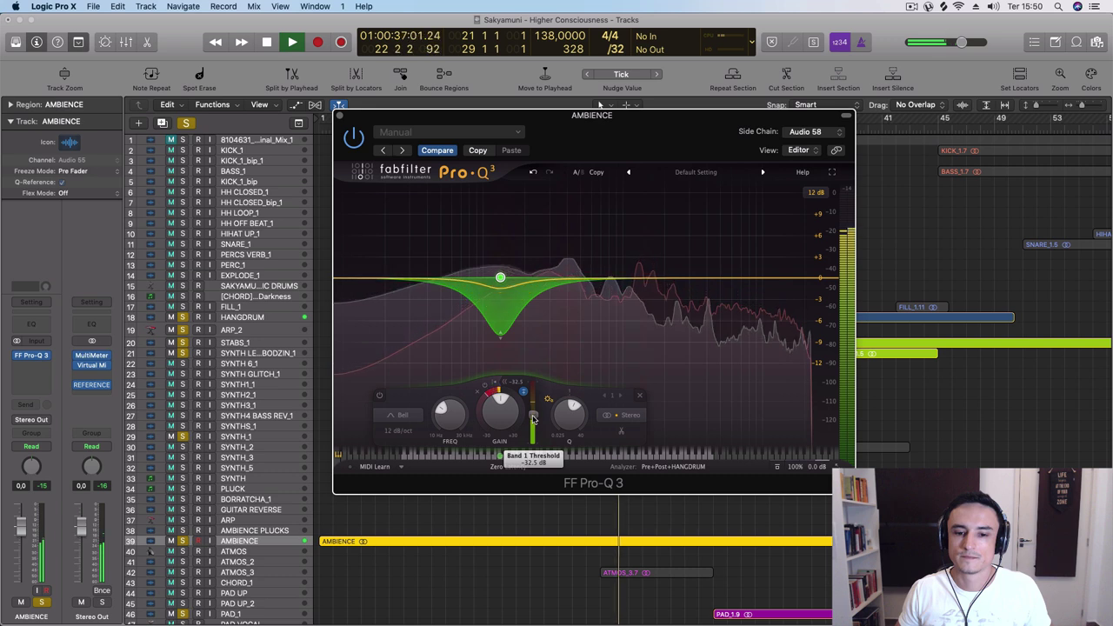
{"action": "scroll", "coordinate": [533, 415], "scroll_direction": "up", "scroll_amount": 3}
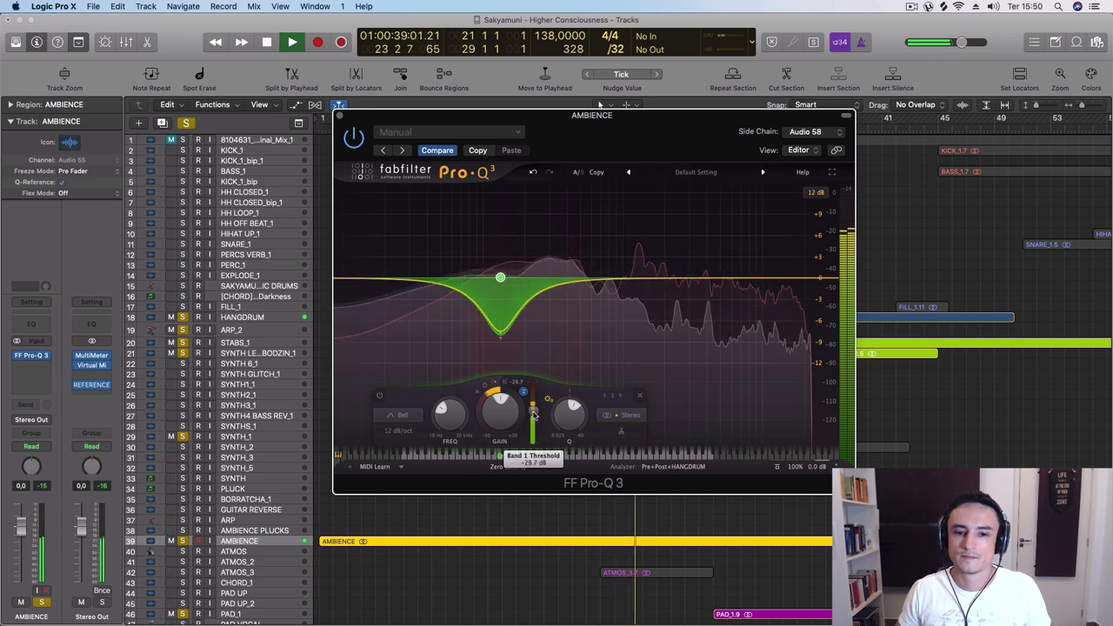
- Deepen the band's dynamic range to about -11.4 dB and replay the loop to hear the side-chained cut
{"action": "key", "text": "space"}
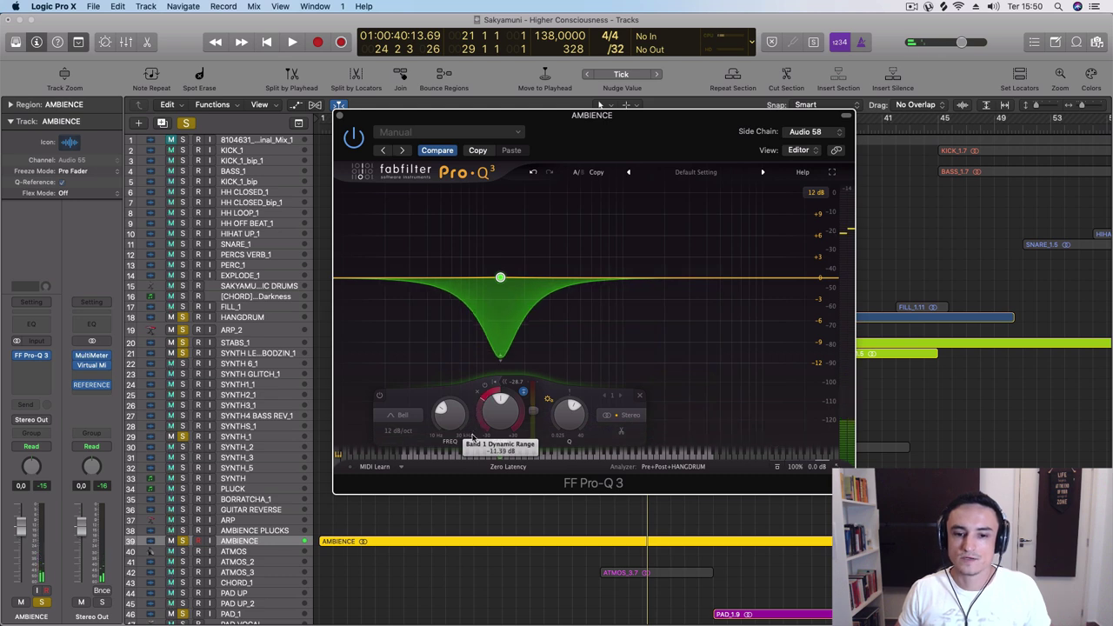
{"action": "key", "text": "space"}
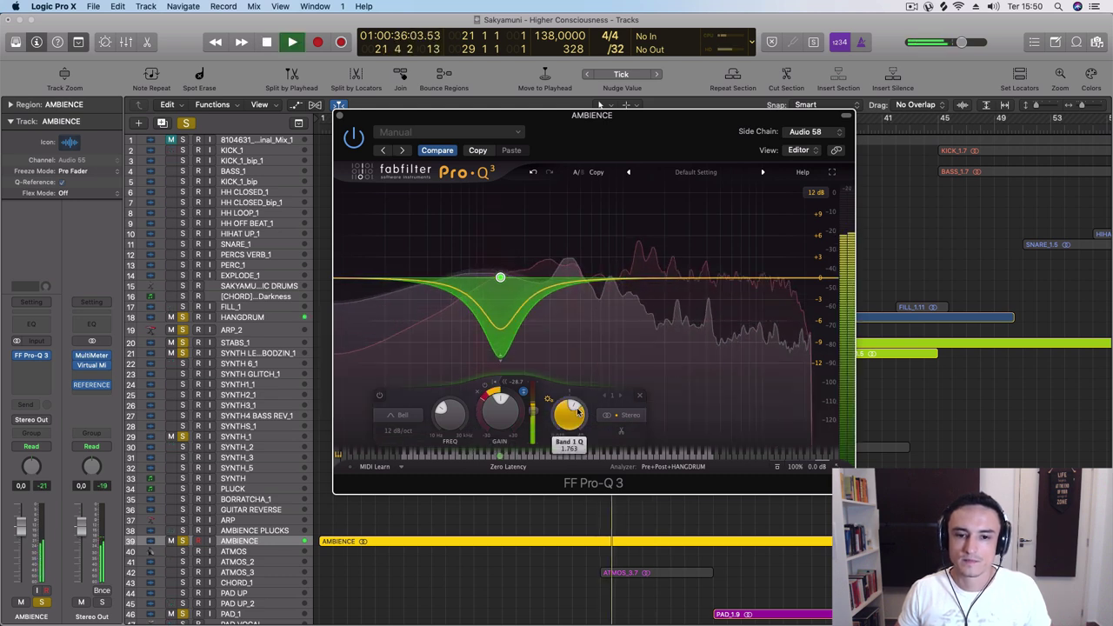
{"action": "mouse_move", "coordinate": [579, 412]}
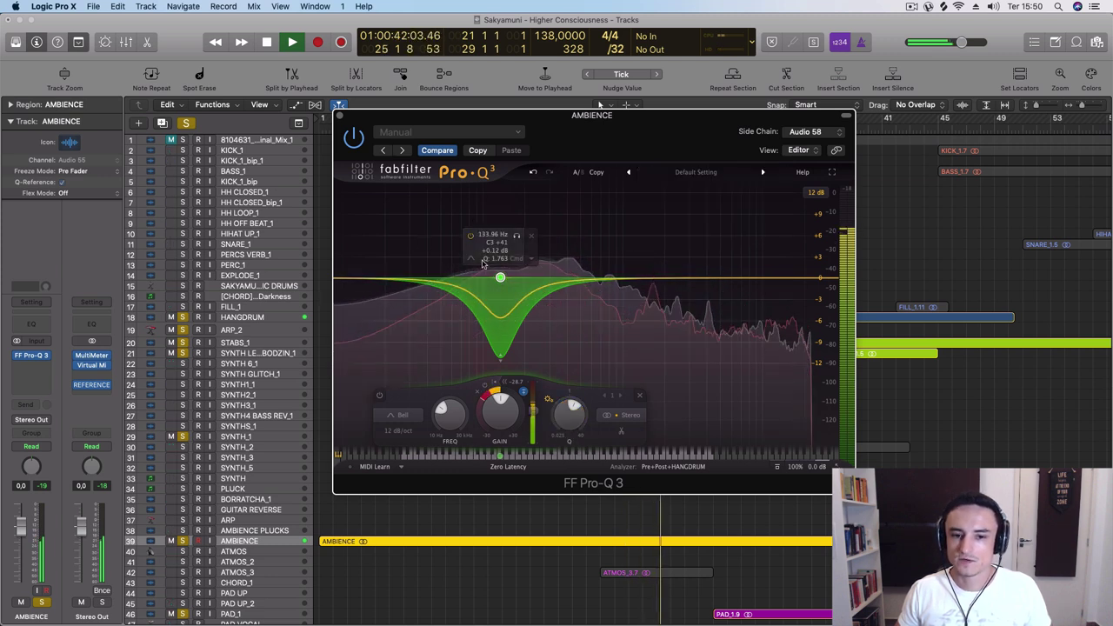
{"action": "left_click", "coordinate": [573, 304]}
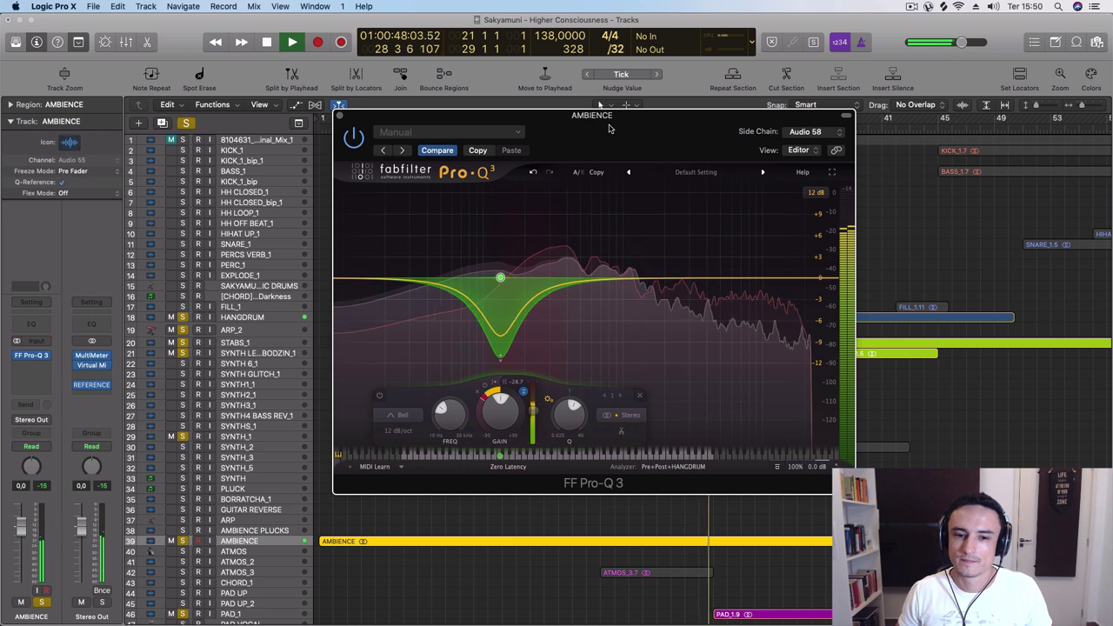
- Compare the sound with and without the AMBIENCE equalizer by bypassing and re-enabling it during playback
{"action": "left_click", "coordinate": [353, 136]}
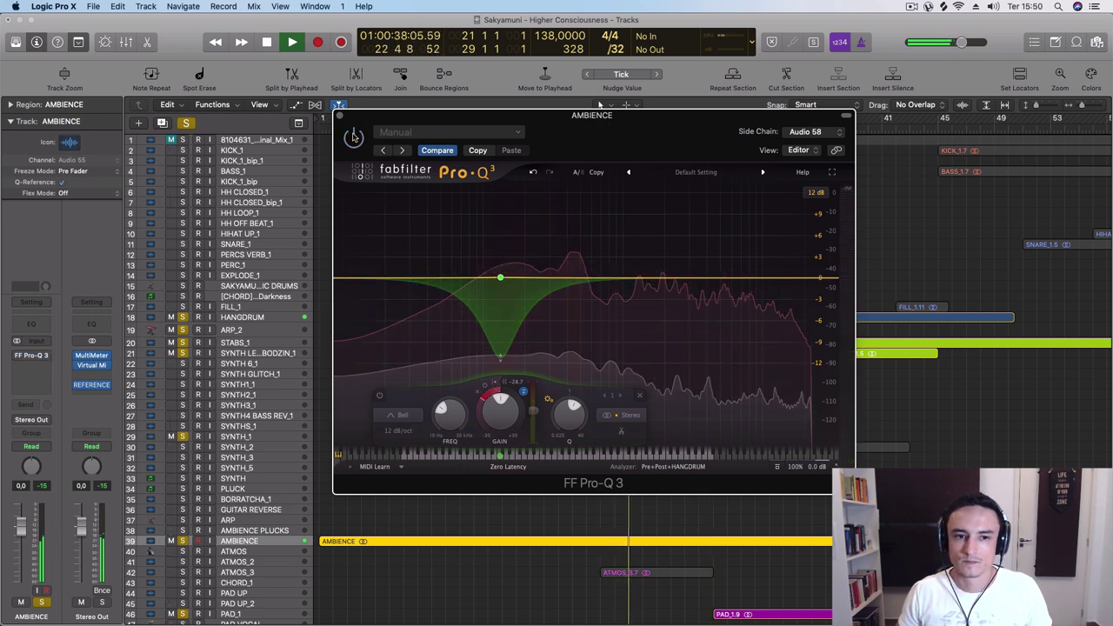
{"action": "left_click", "coordinate": [353, 136]}
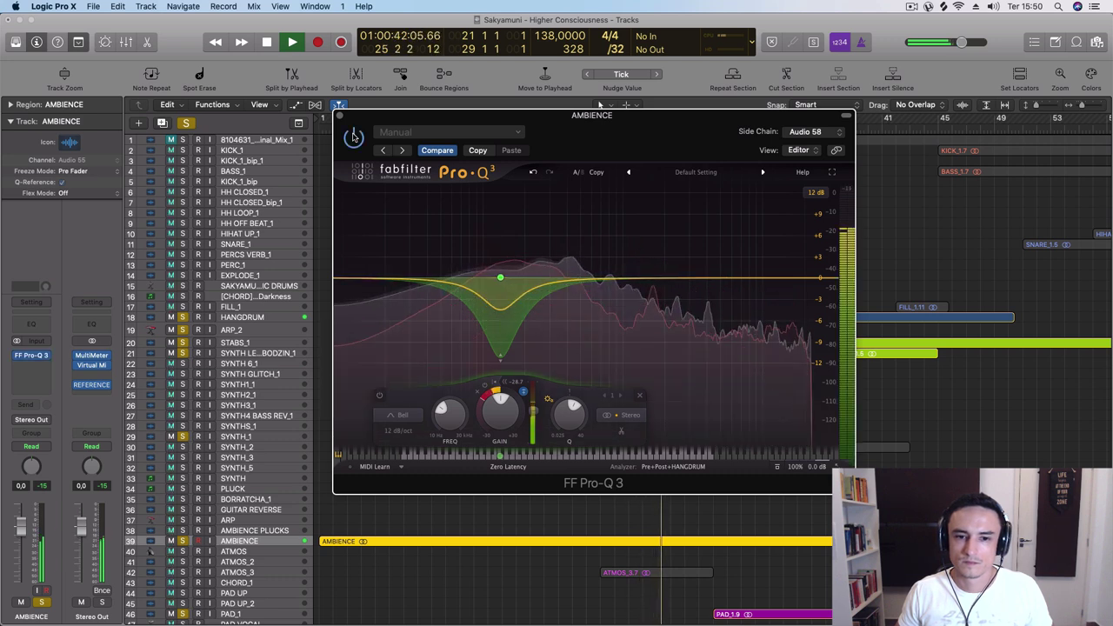
{"action": "left_click", "coordinate": [353, 136]}
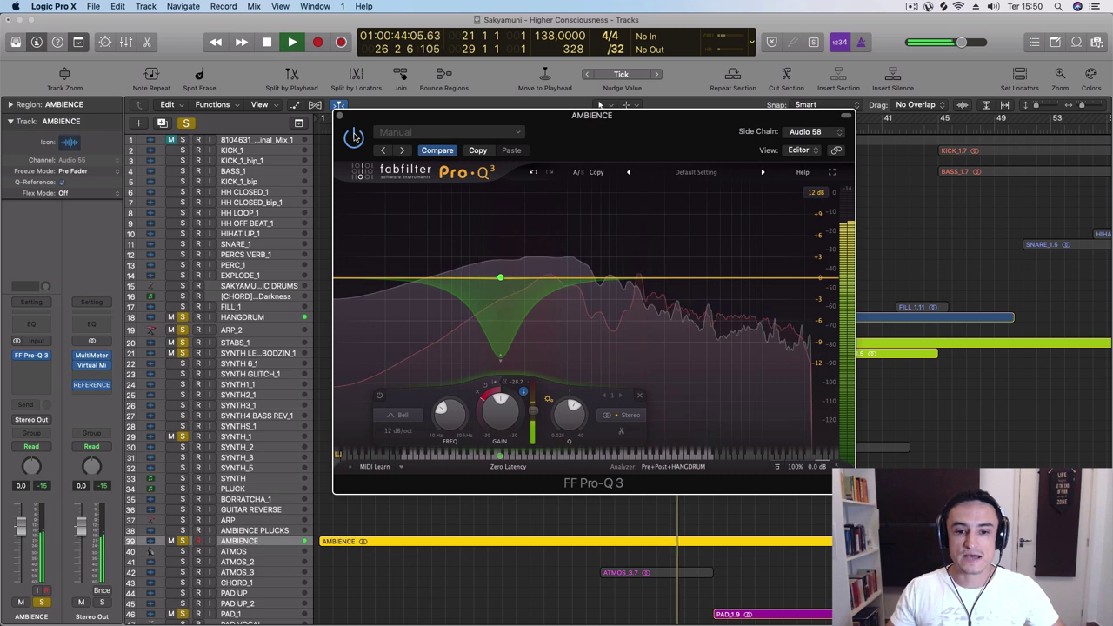
{"action": "left_click", "coordinate": [353, 137]}
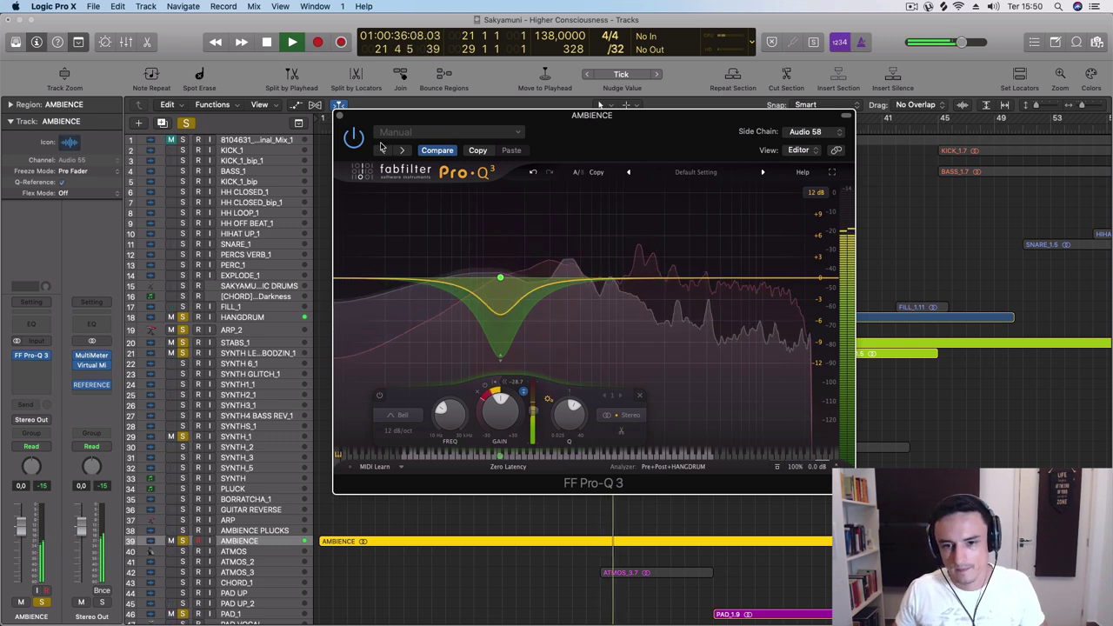
{"action": "key", "text": "space"}
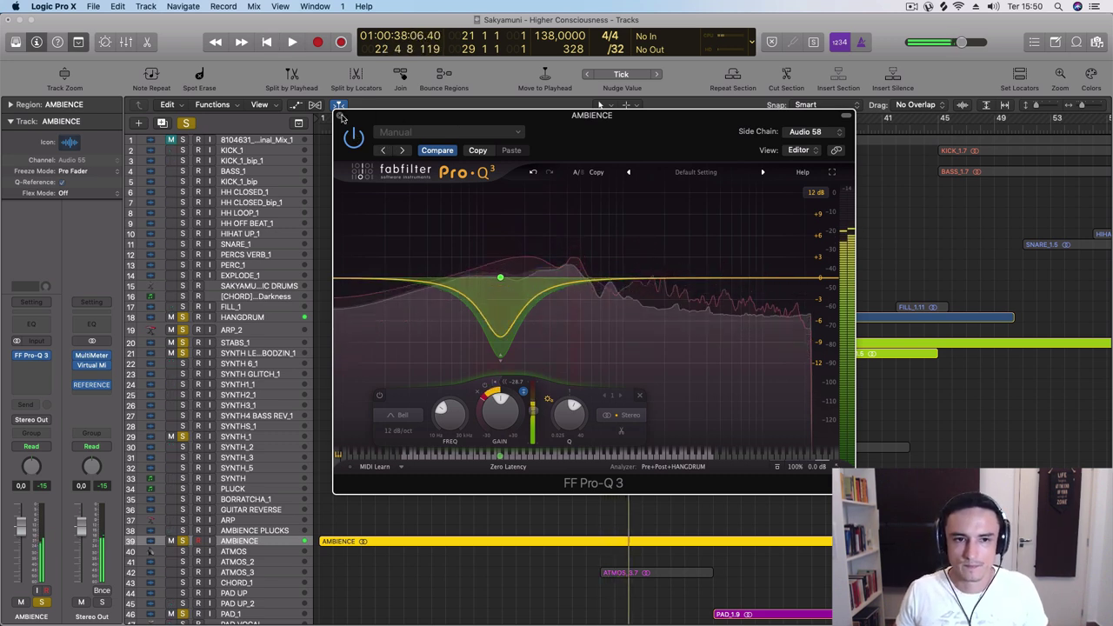
- Grab spectrum peaks during playback and pull them into narrow cuts: about -6.3 dB at 561 Hz and about -15 dB near D4
{"action": "key", "text": "space"}
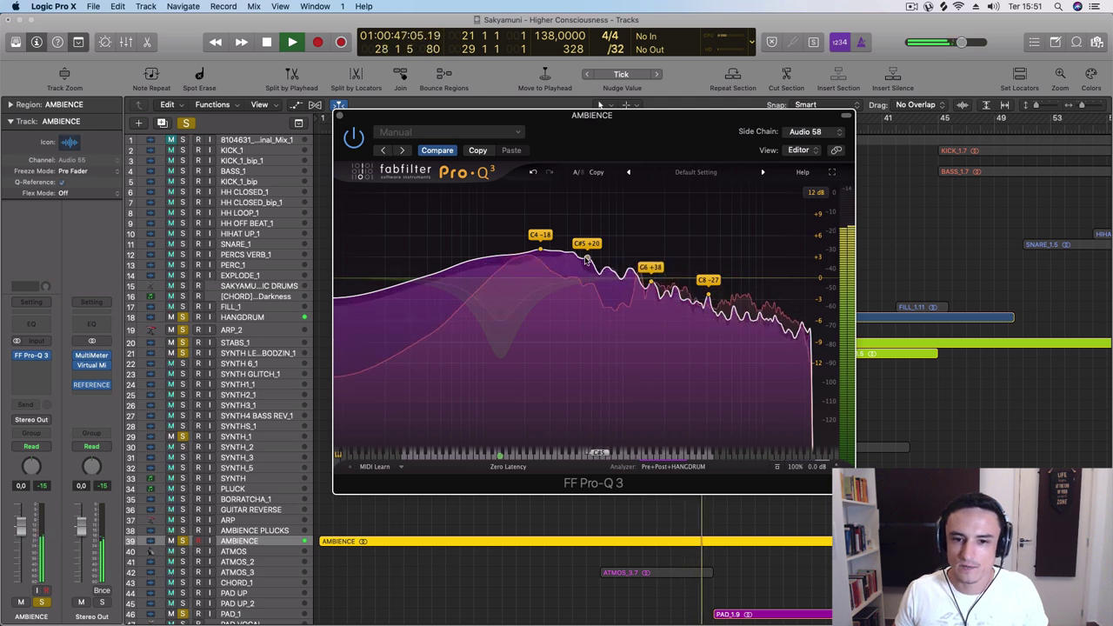
{"action": "mouse_move", "coordinate": [586, 258]}
{"action": "left_mouse_down"}
{"action": "mouse_move", "coordinate": [585, 290]}
{"action": "mouse_move", "coordinate": [588, 214]}
{"action": "mouse_move", "coordinate": [583, 316]}
{"action": "mouse_move", "coordinate": [586, 275]}
{"action": "left_mouse_up"}
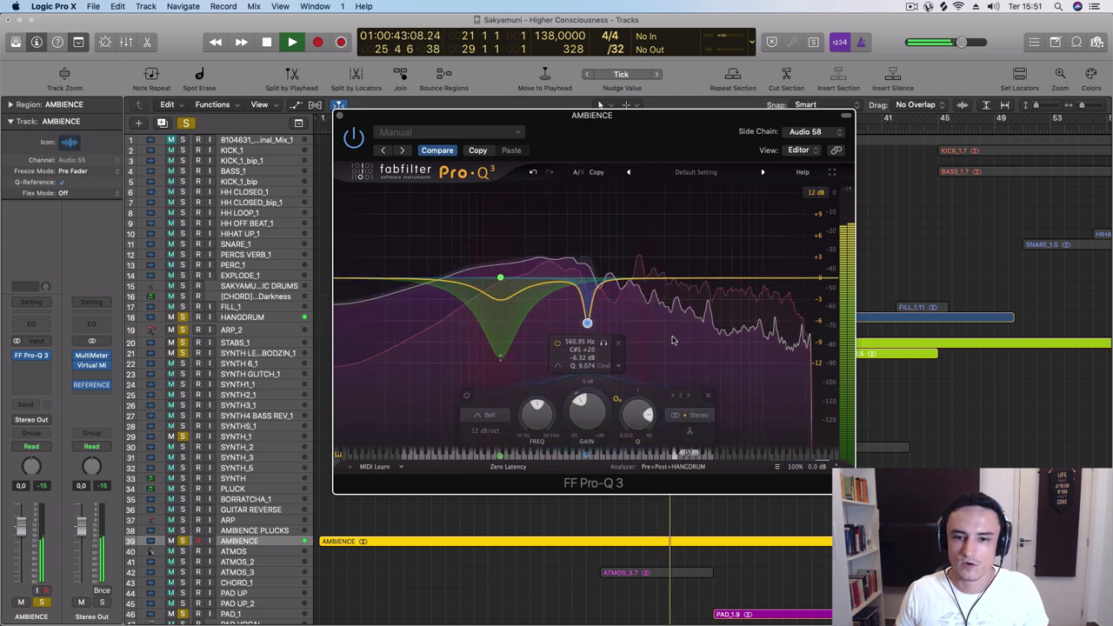
{"action": "mouse_move", "coordinate": [672, 340]}
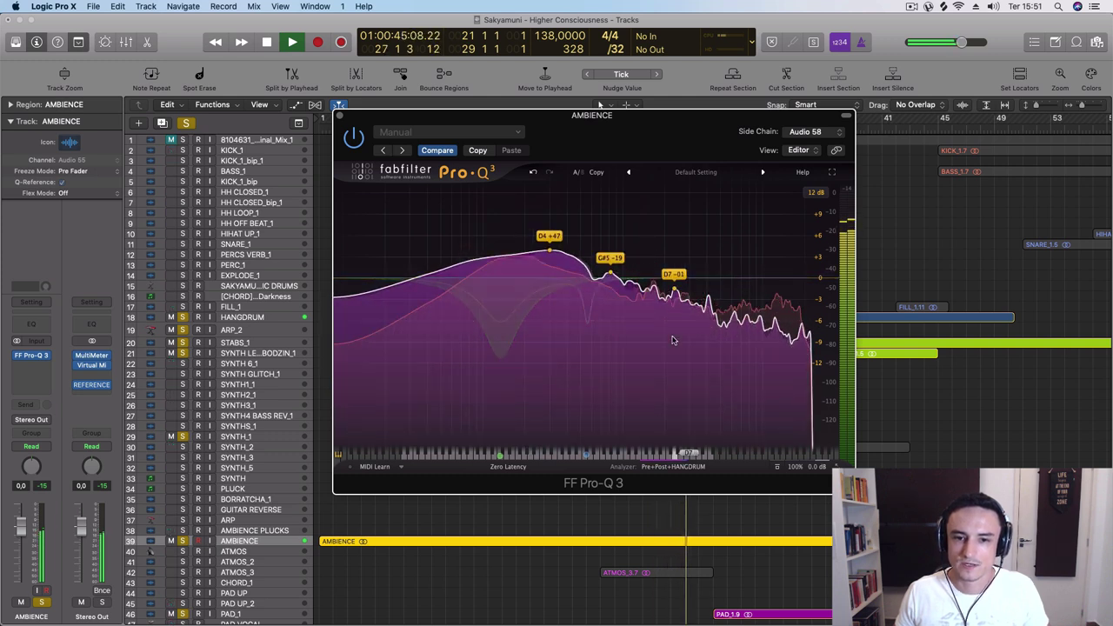
{"action": "left_click_drag", "start_coordinate": [550, 253], "coordinate": [548, 279]}
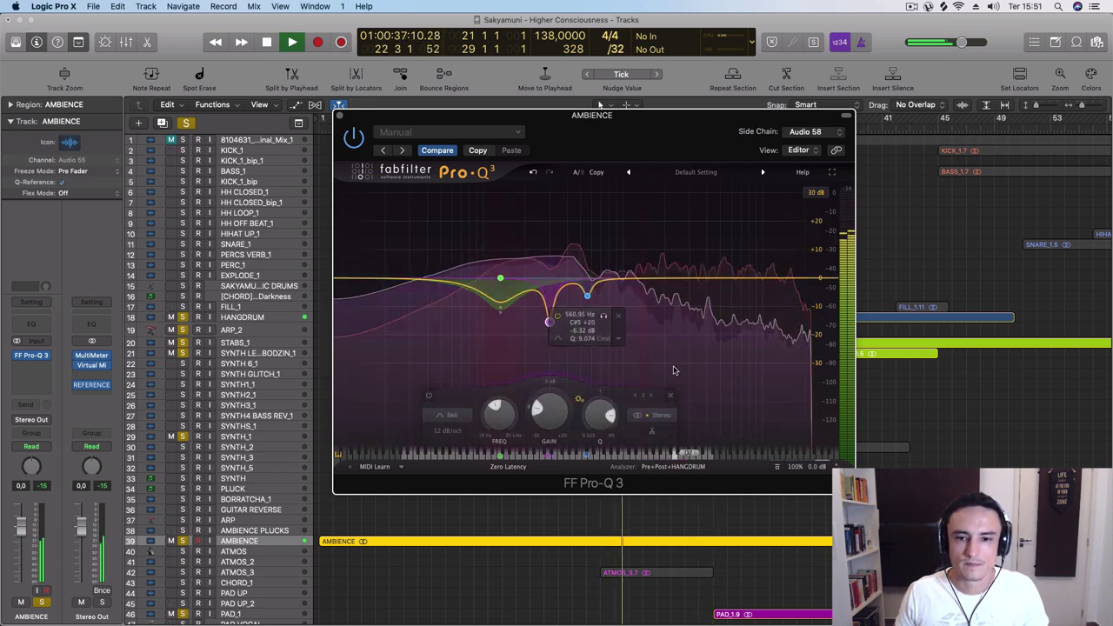
- Pull a narrow high-frequency cut down to about -30 dB and add a low cut below the dynamic band
{"action": "mouse_move", "coordinate": [703, 368]}
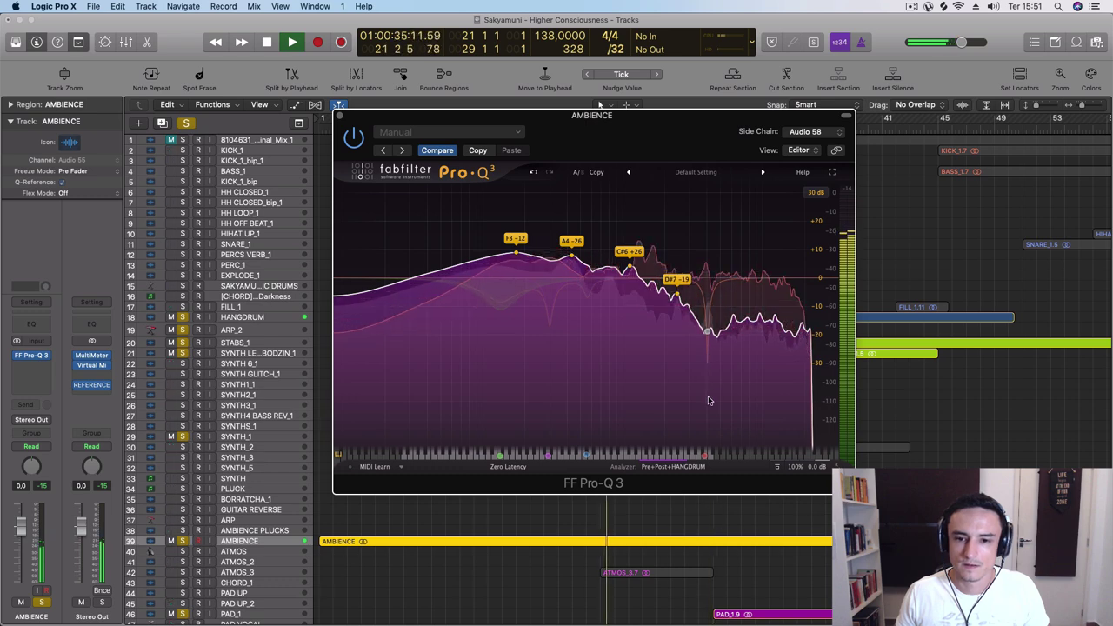
{"action": "left_click", "coordinate": [707, 363]}
{"action": "left_click", "coordinate": [451, 278]}
{"action": "key", "text": "space"}
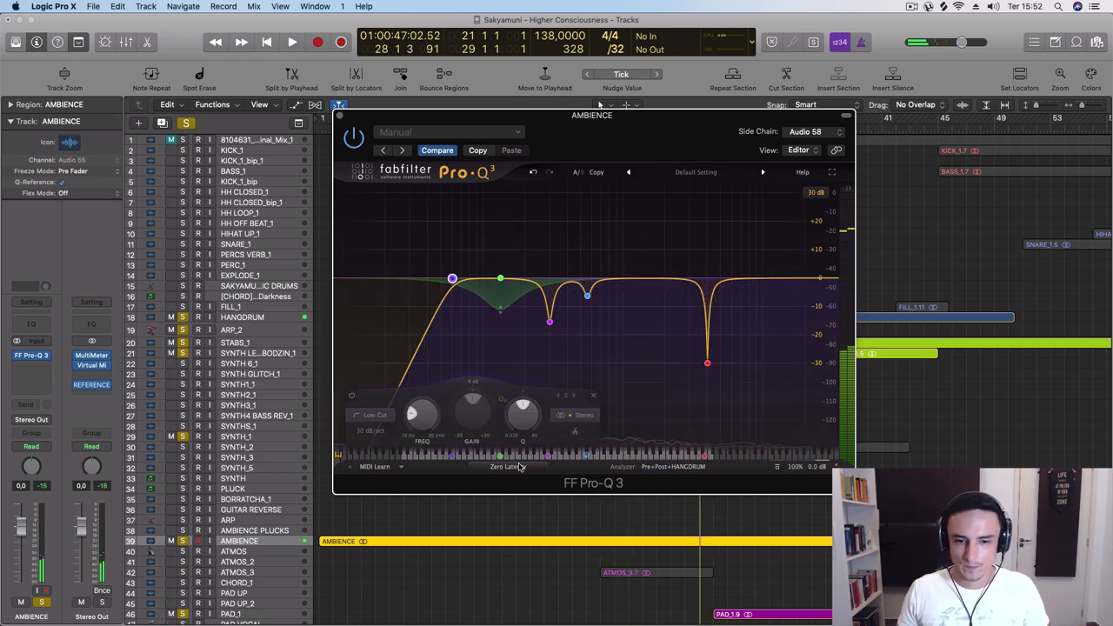
- View the processing mode options, and add a bell band at about 230 Hz with 0 dB gain to the Stereo Out equalizer
{"action": "left_click", "coordinate": [519, 467]}
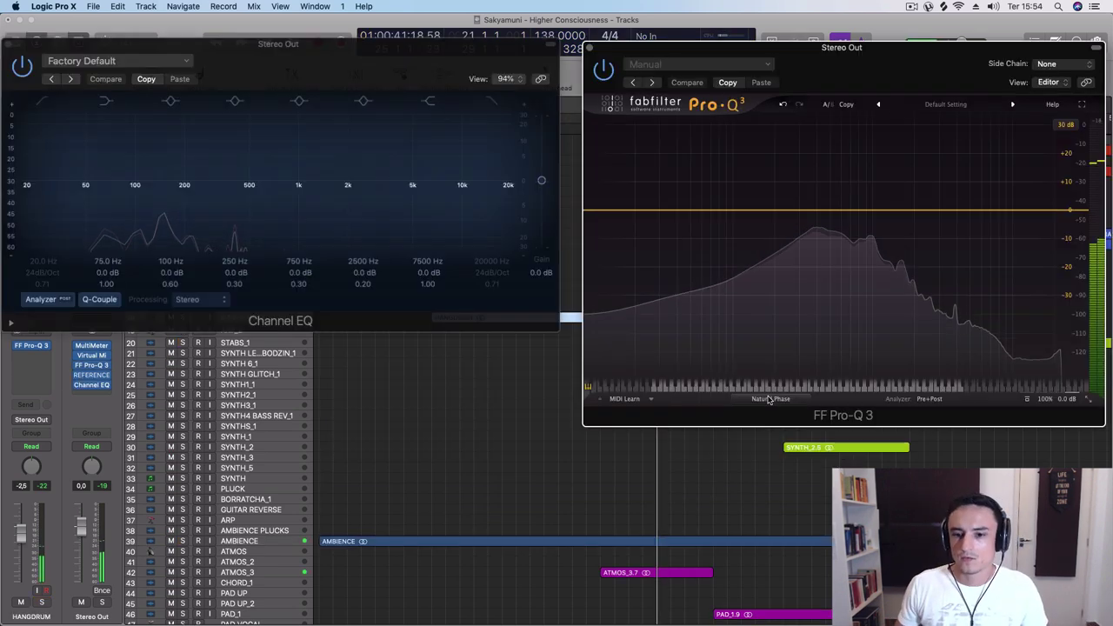
{"action": "left_click", "coordinate": [771, 399]}
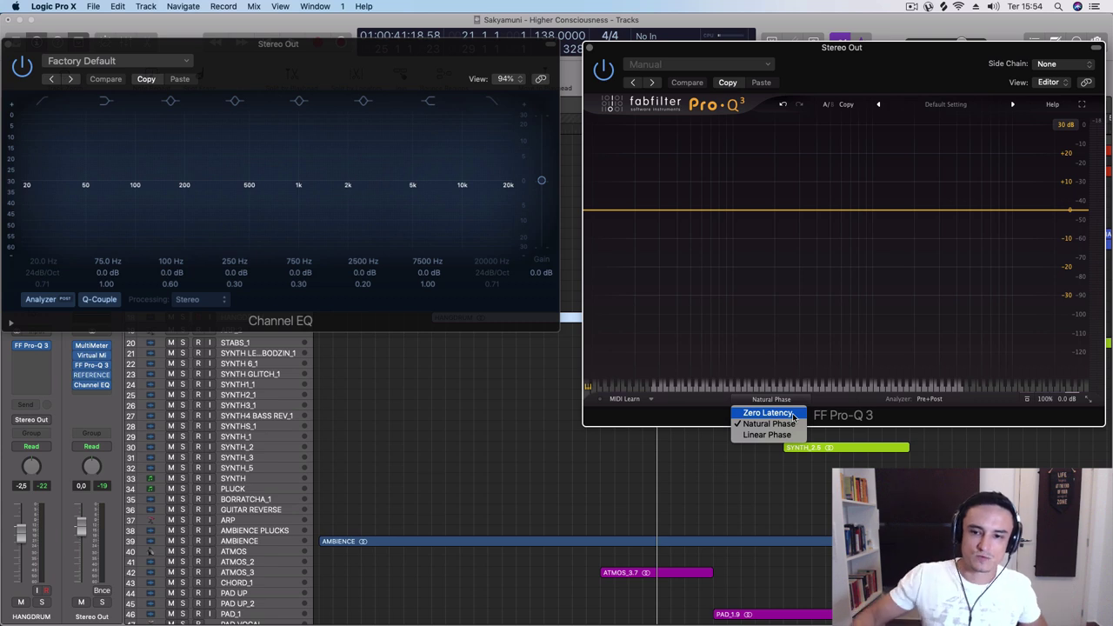
{"action": "left_click", "coordinate": [781, 214]}
{"action": "mouse_move", "coordinate": [783, 213]}
{"action": "left_mouse_down"}
{"action": "mouse_move", "coordinate": [785, 247]}
{"action": "mouse_move", "coordinate": [783, 213]}
{"action": "left_mouse_up"}
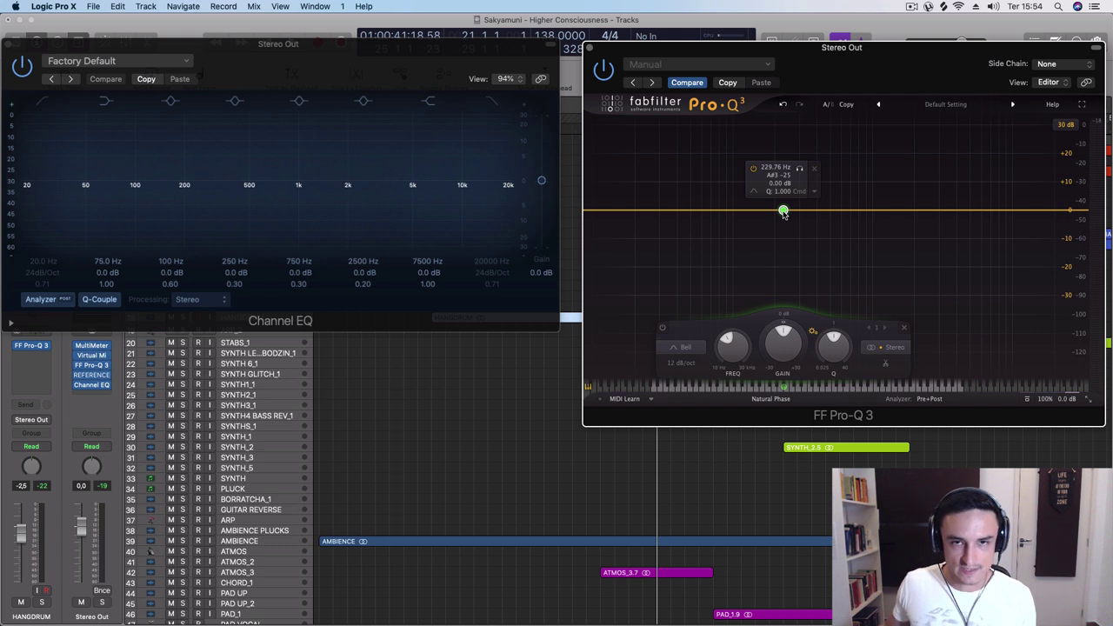
- Add a low cut band to the Stereo Out equalizer at about 23 Hz with a 48 dB/oct slope
{"action": "left_click", "coordinate": [615, 213]}
{"action": "left_click_drag", "start_coordinate": [616, 209], "coordinate": [730, 208]}
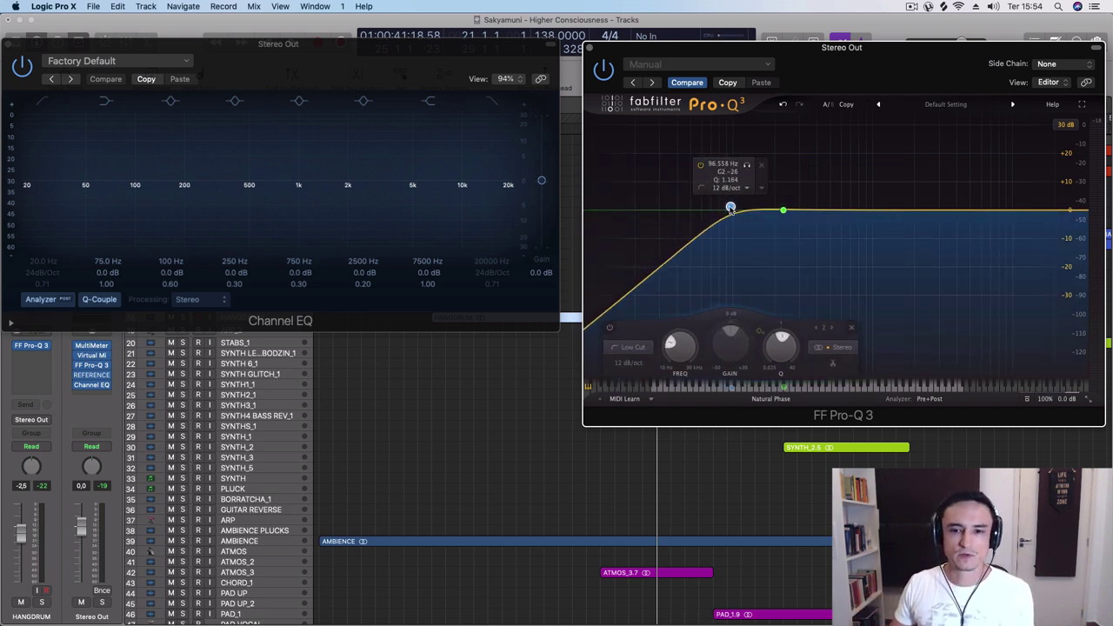
{"action": "left_click", "coordinate": [632, 368]}
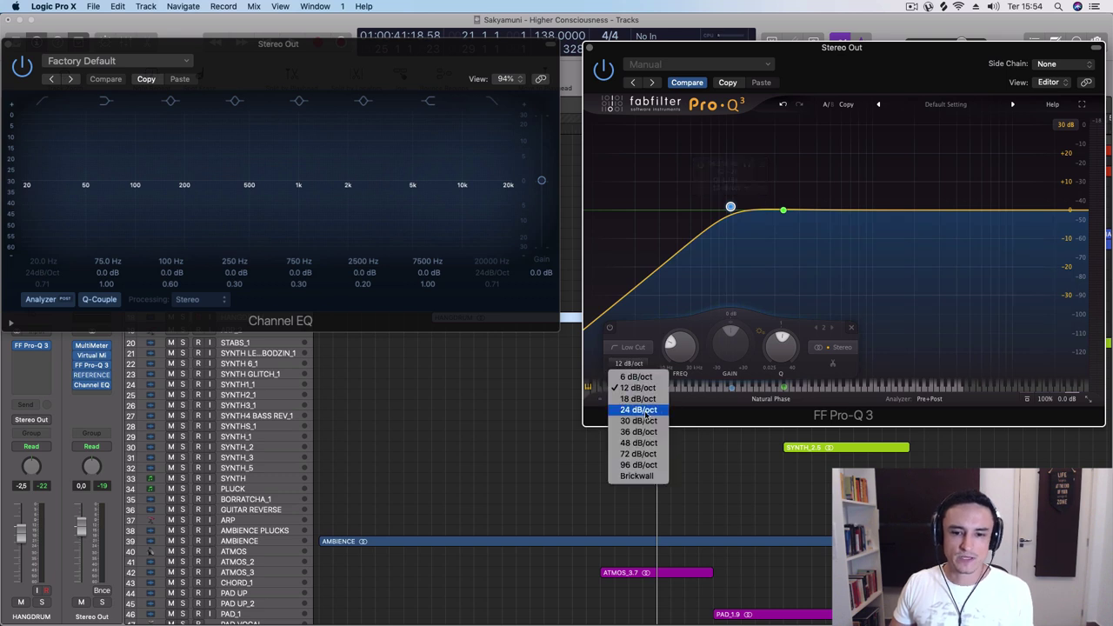
{"action": "left_click", "coordinate": [648, 419]}
{"action": "left_click_drag", "start_coordinate": [731, 207], "coordinate": [641, 215]}
{"action": "left_click", "coordinate": [620, 365]}
{"action": "left_click", "coordinate": [630, 442]}
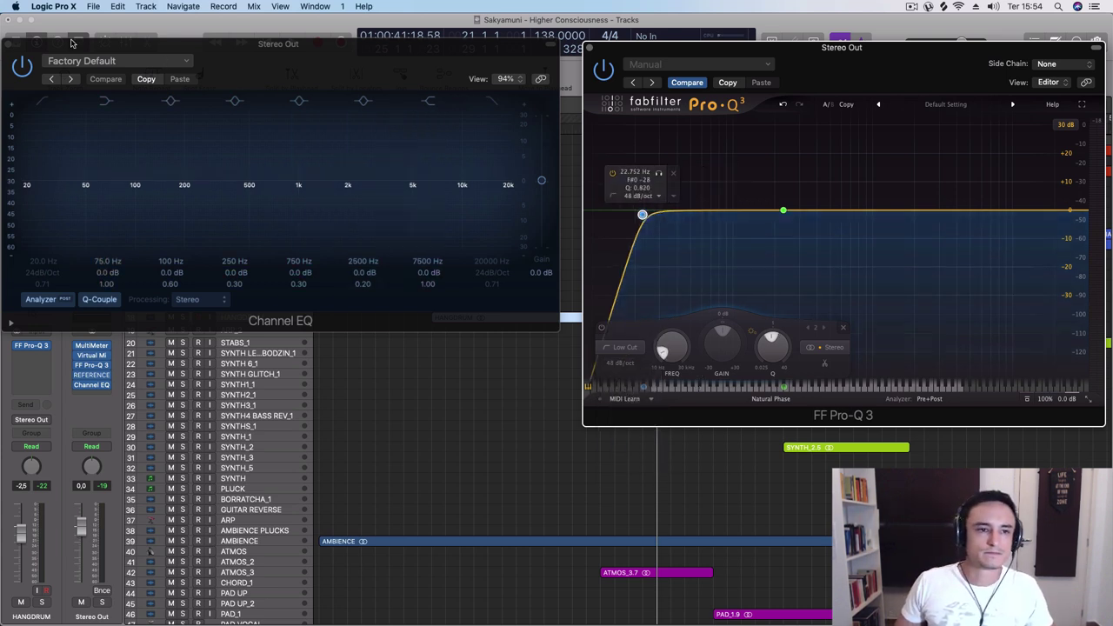
- Close the Channel EQ window and move the Stereo Out Pro-Q 3 window over the track area
{"action": "left_click", "coordinate": [10, 43]}
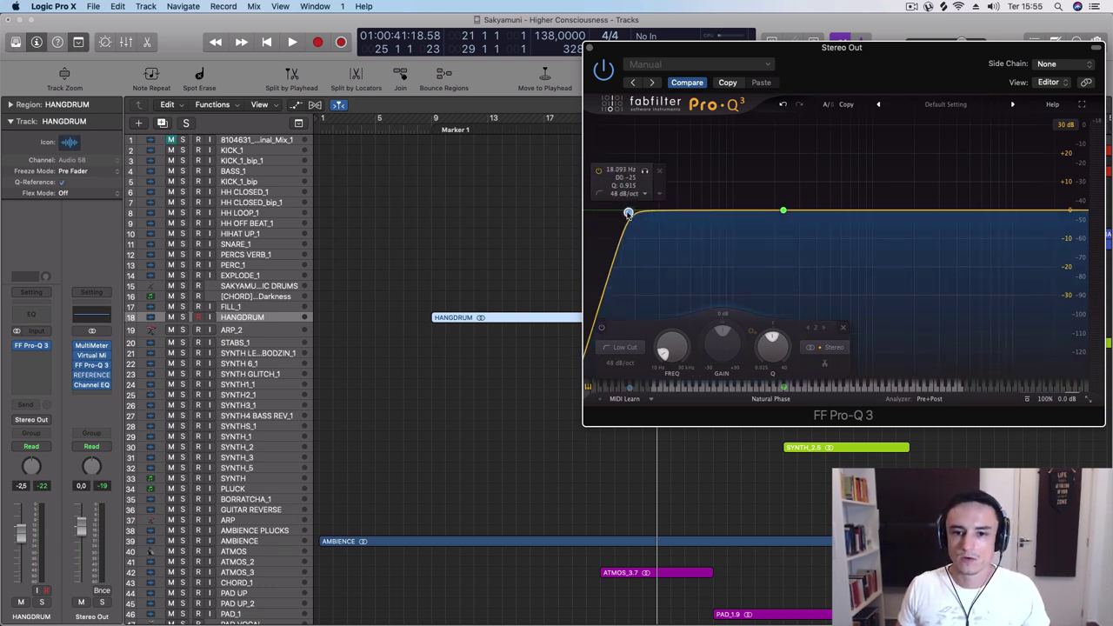
{"action": "left_click_drag", "start_coordinate": [608, 52], "coordinate": [394, 129]}
{"action": "key", "text": "space"}
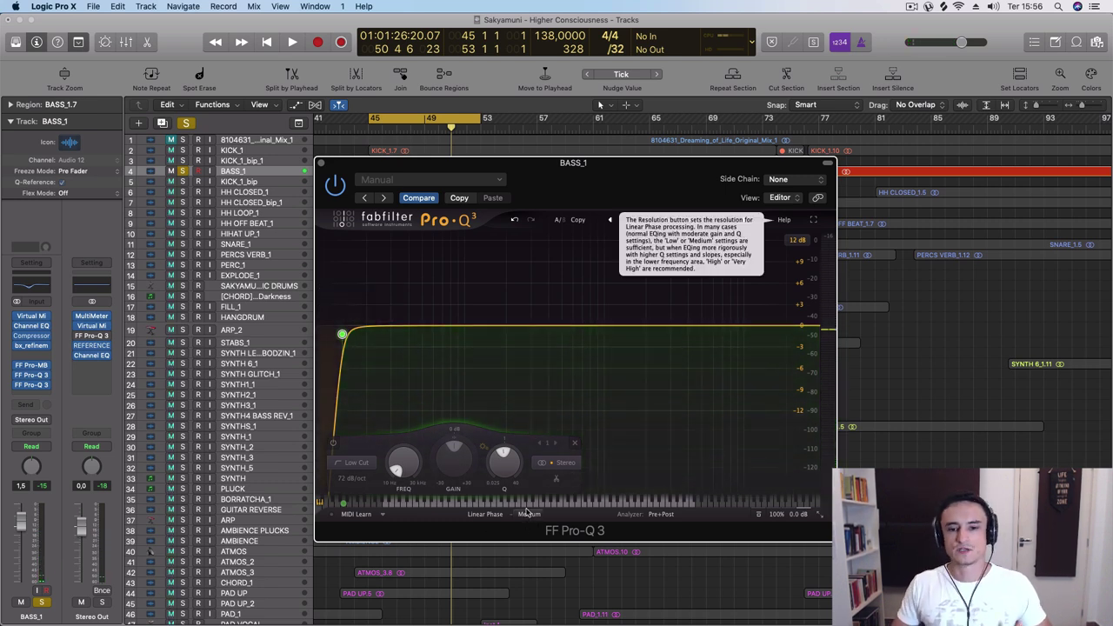
- Play BASS_1 with the equalizer's Linear Phase resolution at Low, and raise the resolution to Very High during playback
{"action": "left_click", "coordinate": [527, 514]}
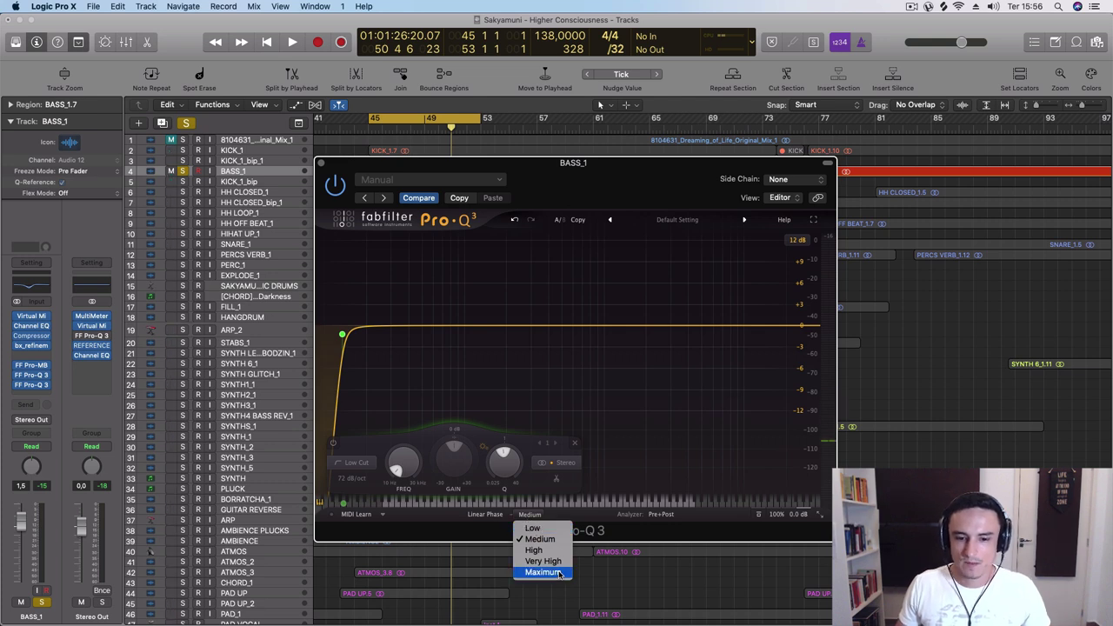
{"action": "left_click", "coordinate": [557, 529]}
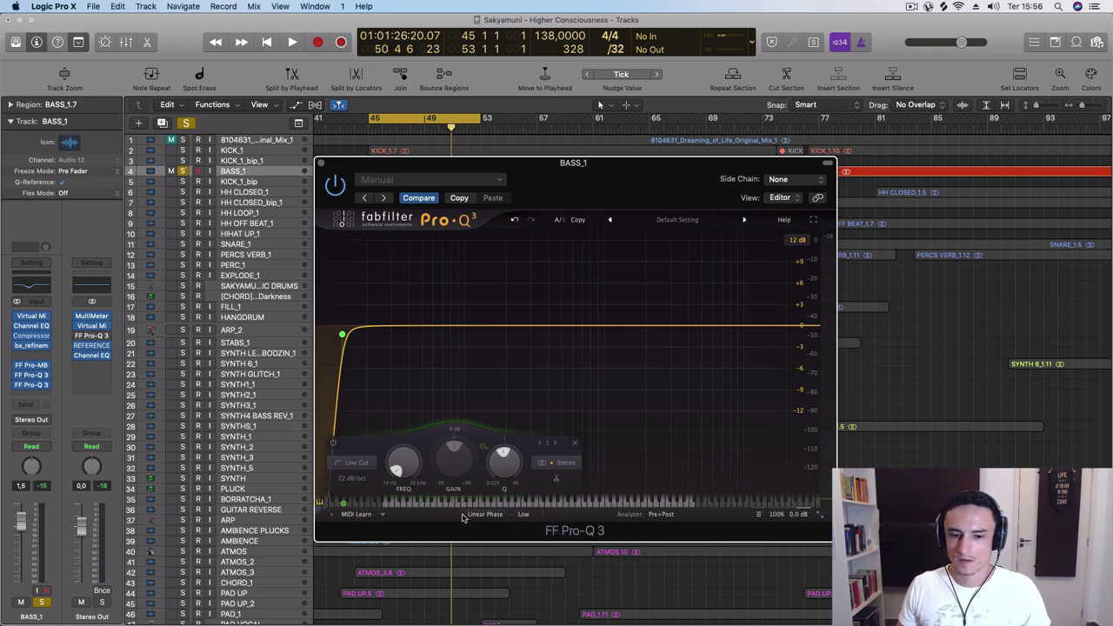
{"action": "key", "text": "space"}
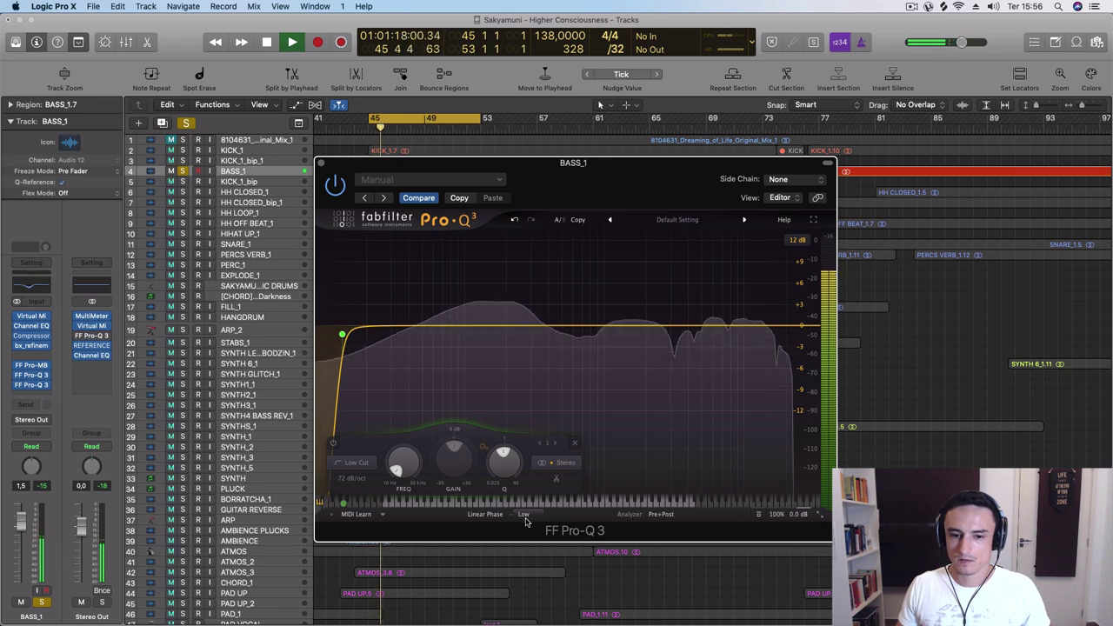
{"action": "left_click", "coordinate": [525, 515]}
{"action": "left_click", "coordinate": [553, 562]}
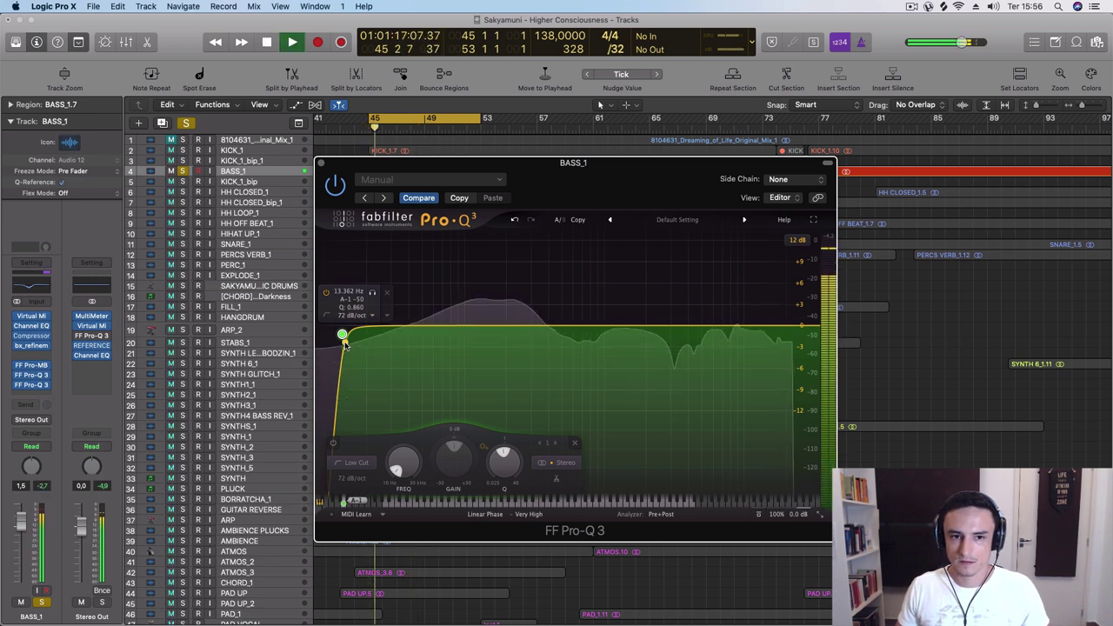
- Solo KICK_1 alongside BASS_1 and compare the playback with the BASS_1 equalizer bypassed and enabled
{"action": "left_click", "coordinate": [183, 150]}
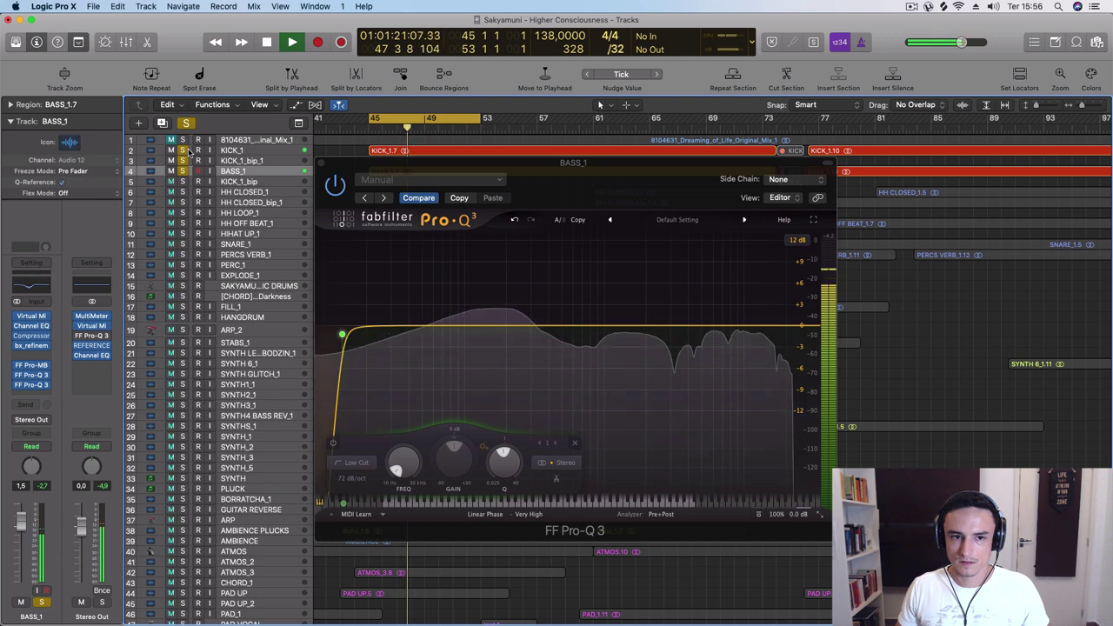
{"action": "left_click", "coordinate": [345, 192]}
{"action": "key", "text": "space"}
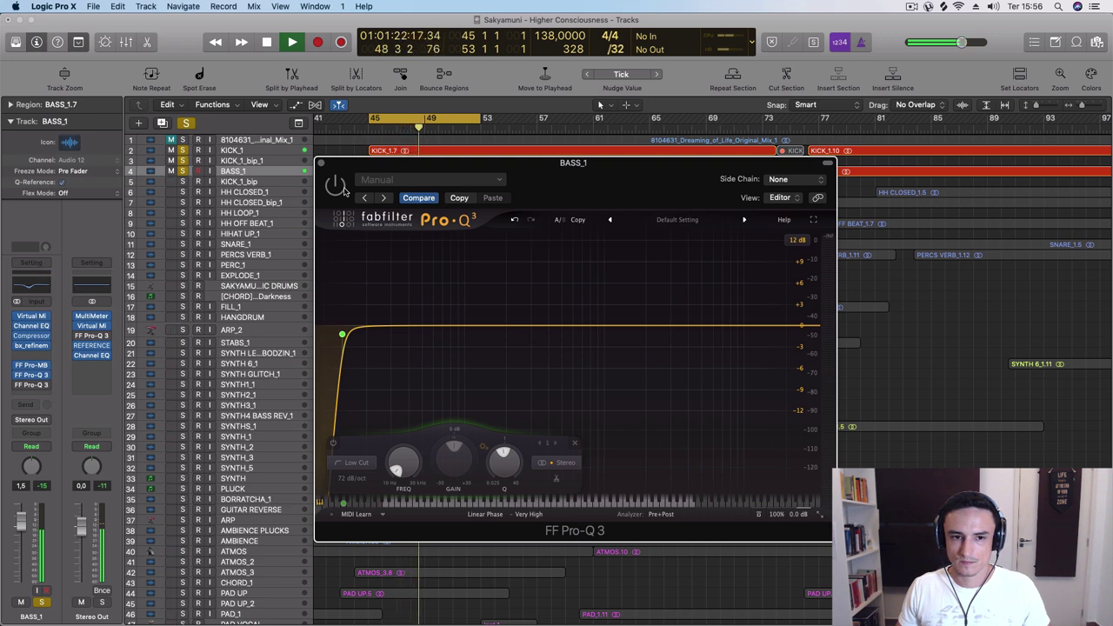
{"action": "key", "text": "space"}
{"action": "key", "text": "space"}
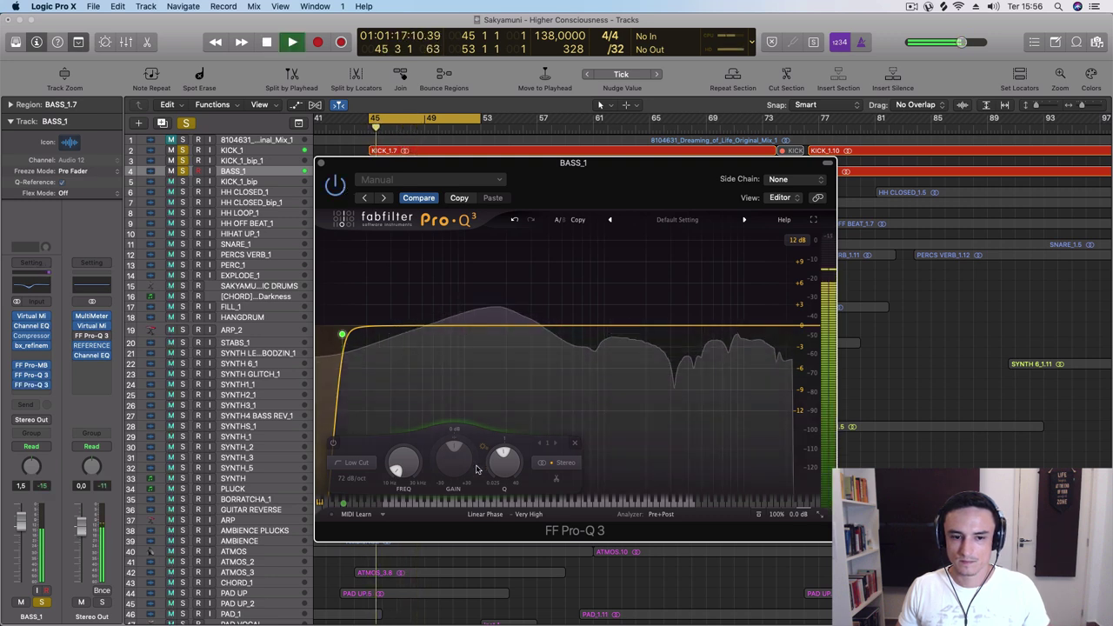
{"action": "key", "text": "space"}
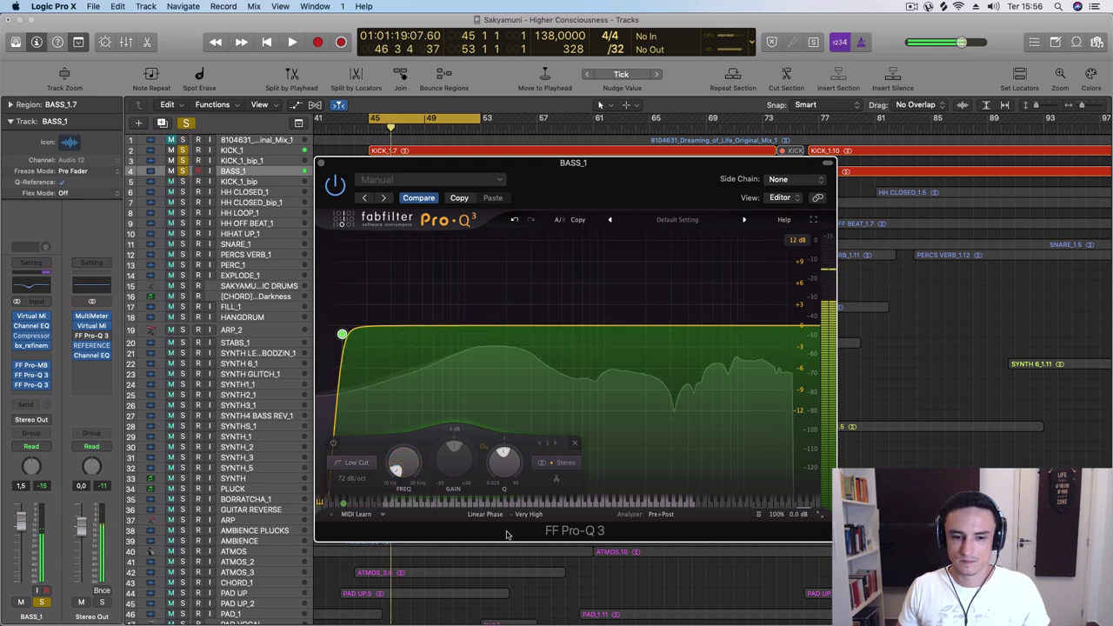
- Switch the BASS_1 equalizer's processing mode from Linear Phase to Natural Phase and play the loop
{"action": "left_click", "coordinate": [529, 513]}
{"action": "left_click", "coordinate": [484, 514]}
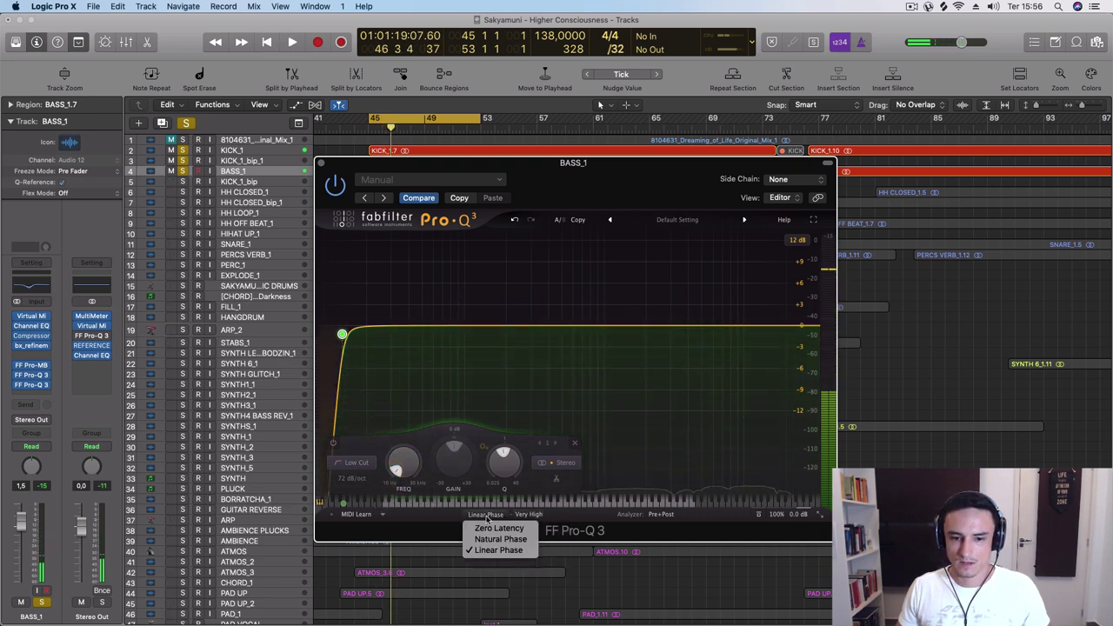
{"action": "left_click", "coordinate": [509, 540]}
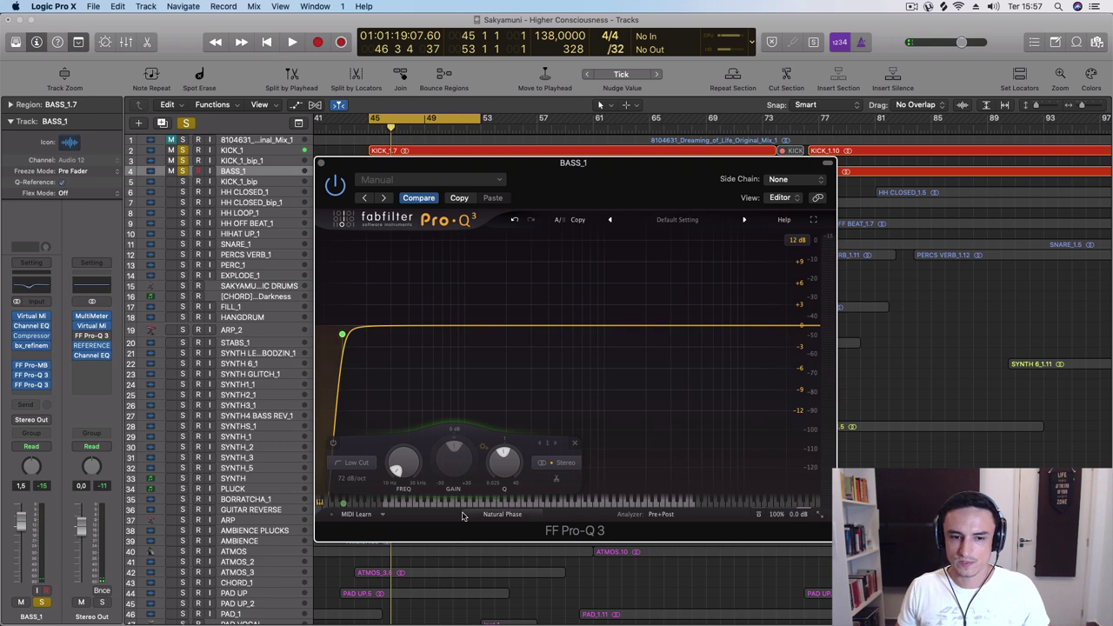
{"action": "key", "text": "space"}
- Add bell cuts of about -27 dB in the lows and -13 dB in the upper mids to BASS_1, plus a flat high band
{"action": "mouse_move", "coordinate": [790, 519]}
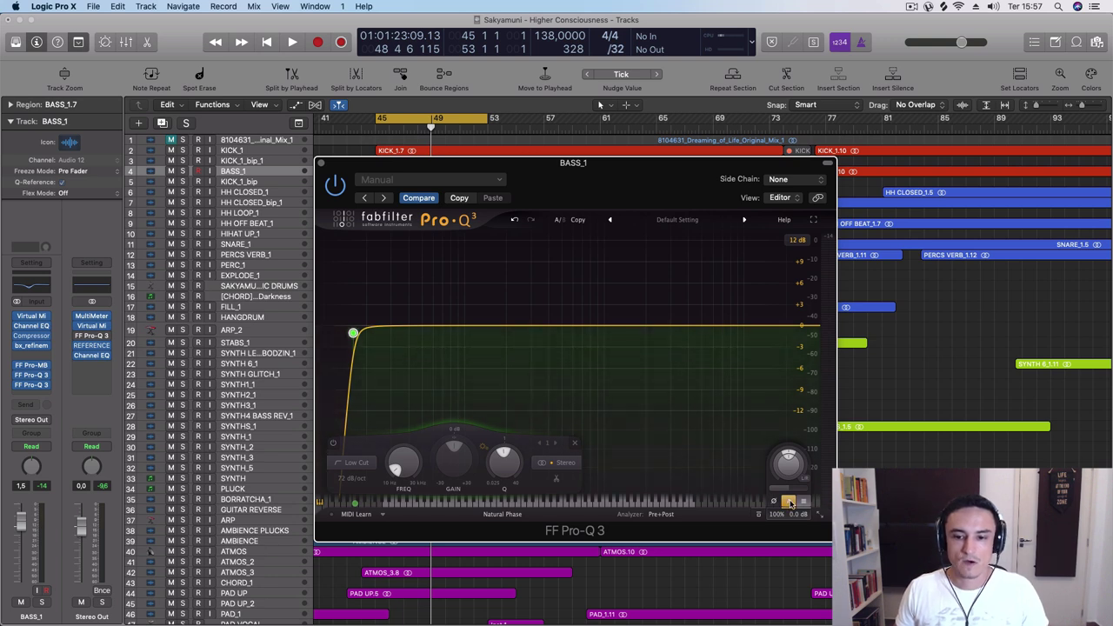
{"action": "left_click_drag", "start_coordinate": [629, 329], "coordinate": [627, 255]}
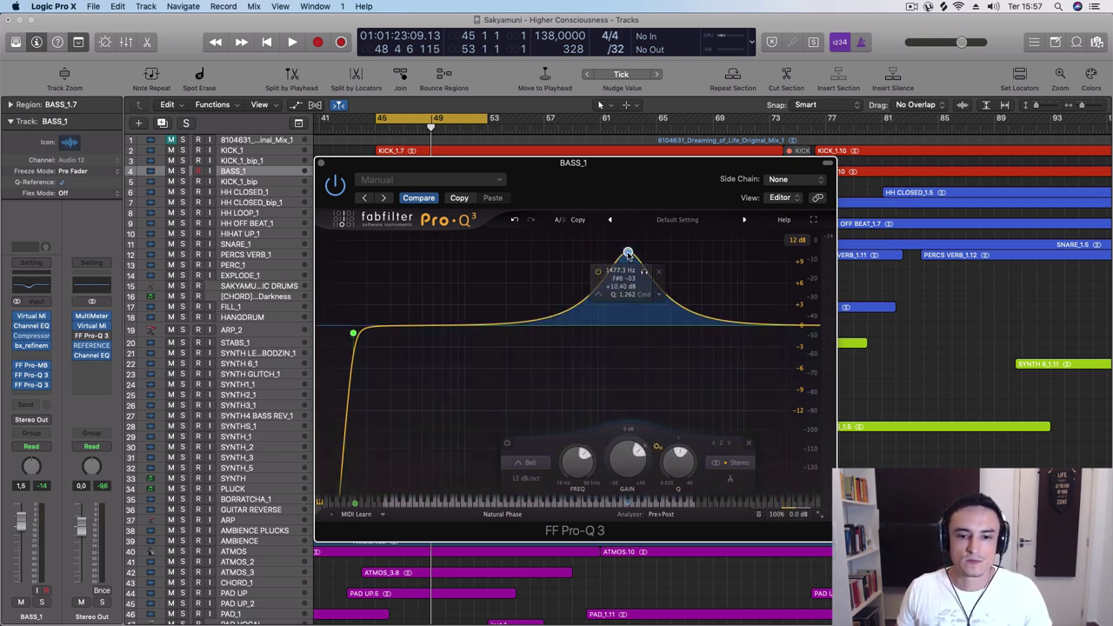
{"action": "left_click_drag", "start_coordinate": [441, 326], "coordinate": [438, 402]}
{"action": "left_click_drag", "start_coordinate": [627, 298], "coordinate": [638, 364]}
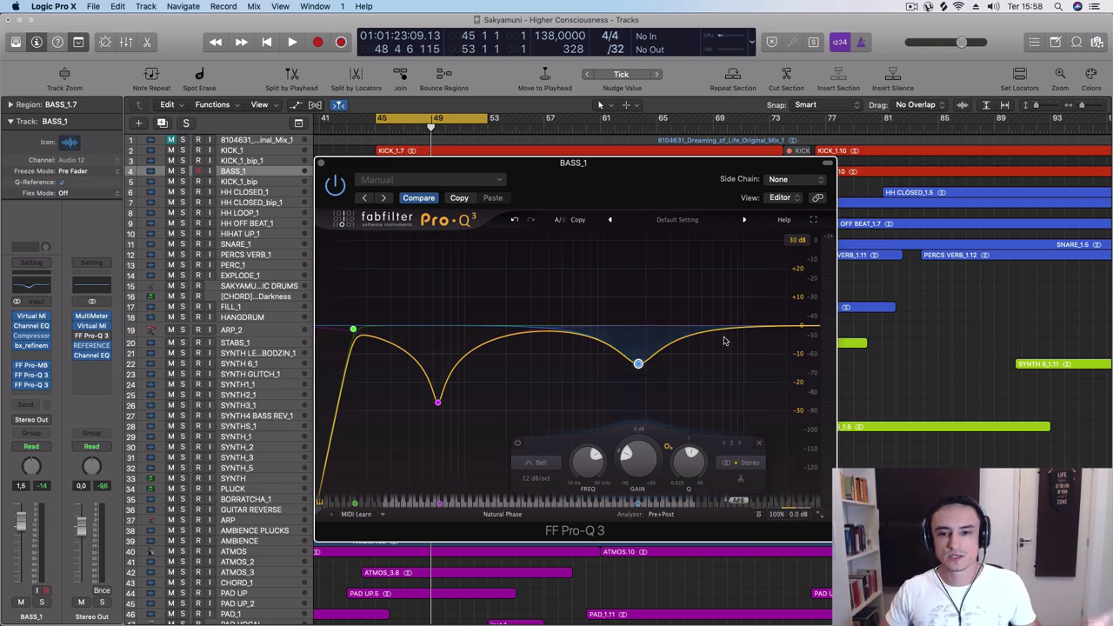
{"action": "left_click_drag", "start_coordinate": [726, 331], "coordinate": [684, 327]}
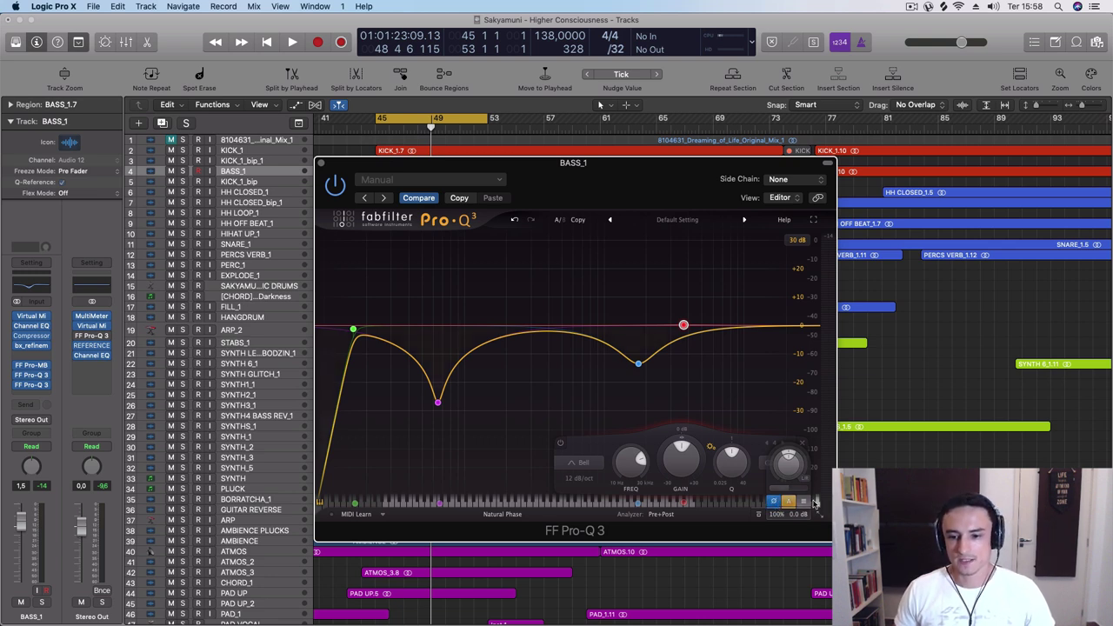
- Compare BASS_1 with and without equalization by toggling the equalizer's bypass during playback, and open its output level for editing
{"action": "left_click", "coordinate": [803, 503]}
{"action": "left_click", "coordinate": [804, 504]}
{"action": "left_click", "coordinate": [803, 505]}
{"action": "left_click", "coordinate": [804, 505]}
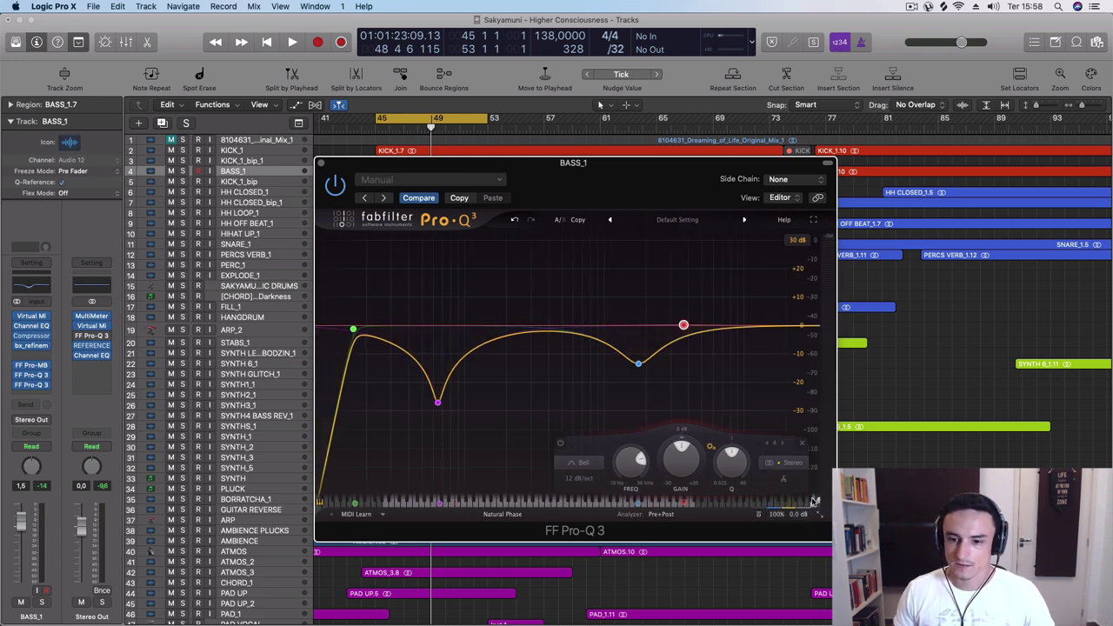
{"action": "key", "text": "space"}
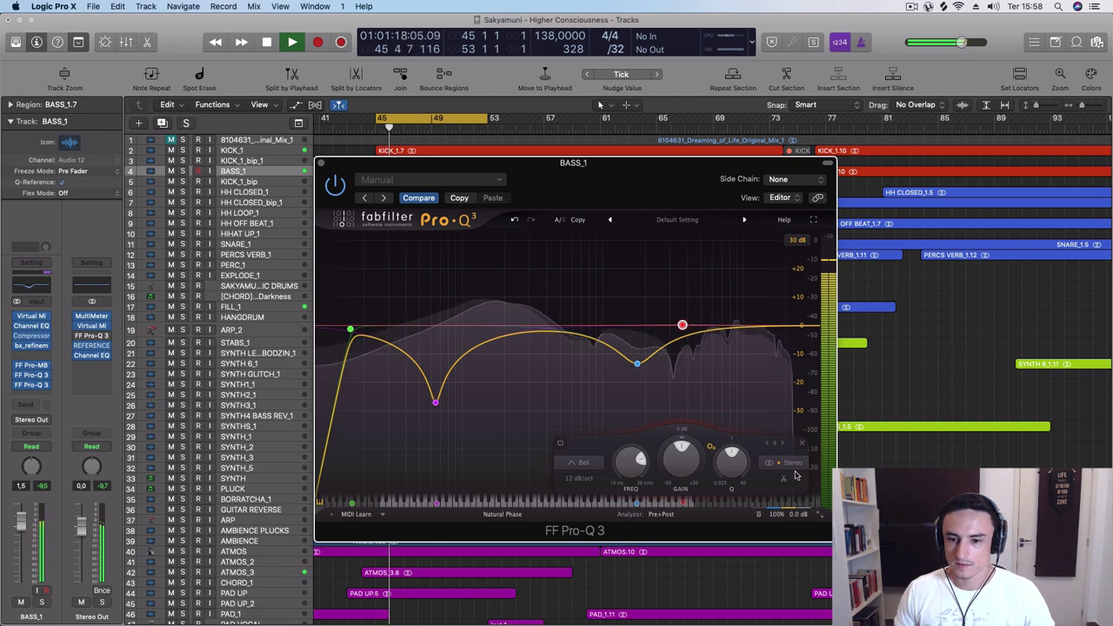
{"action": "left_click", "coordinate": [805, 502]}
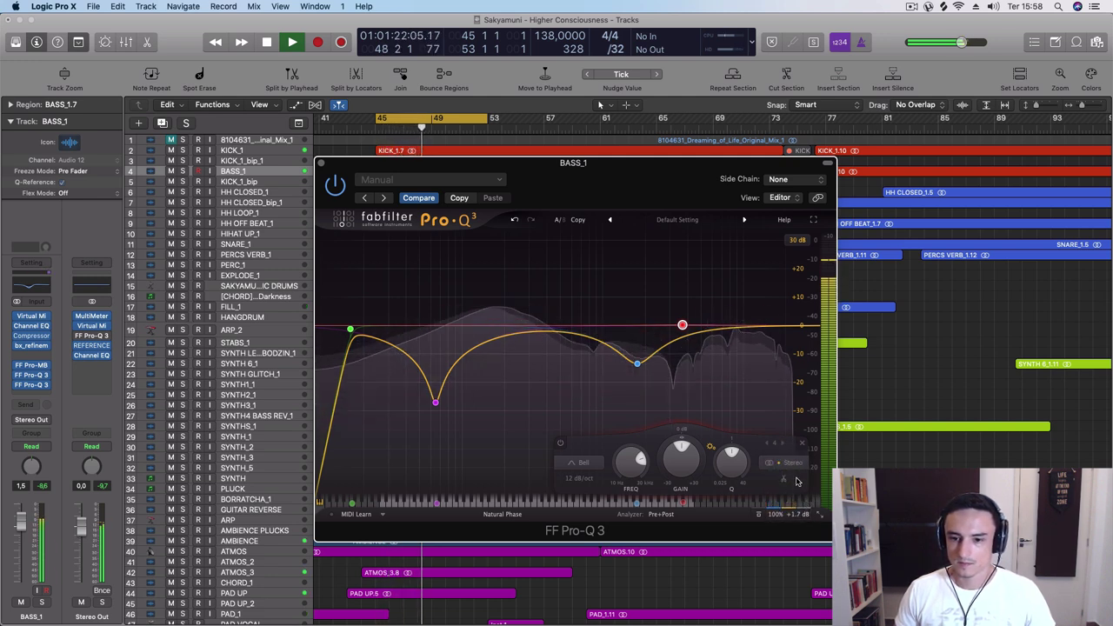
{"action": "left_click", "coordinate": [804, 504]}
{"action": "left_click", "coordinate": [804, 504]}
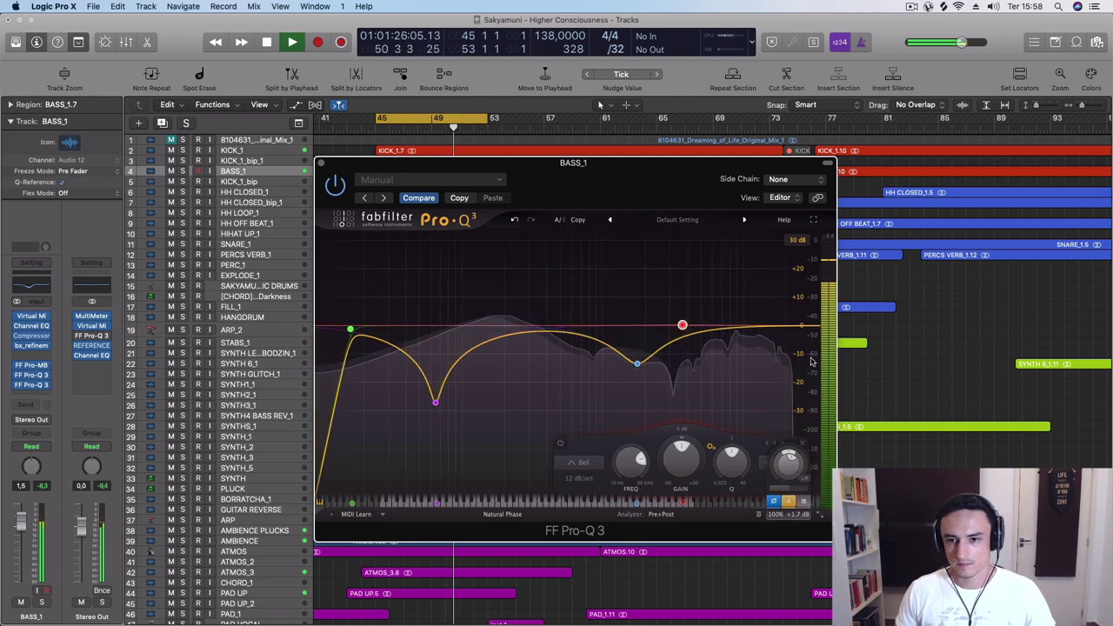
{"action": "double_click", "coordinate": [789, 464]}
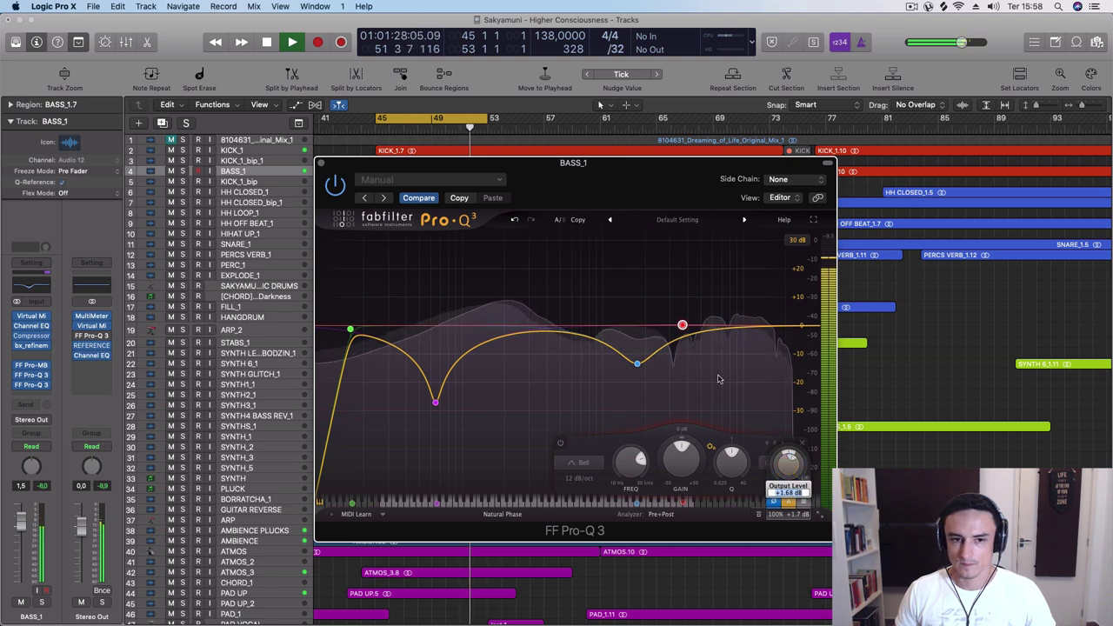
{"action": "left_click", "coordinate": [335, 184]}
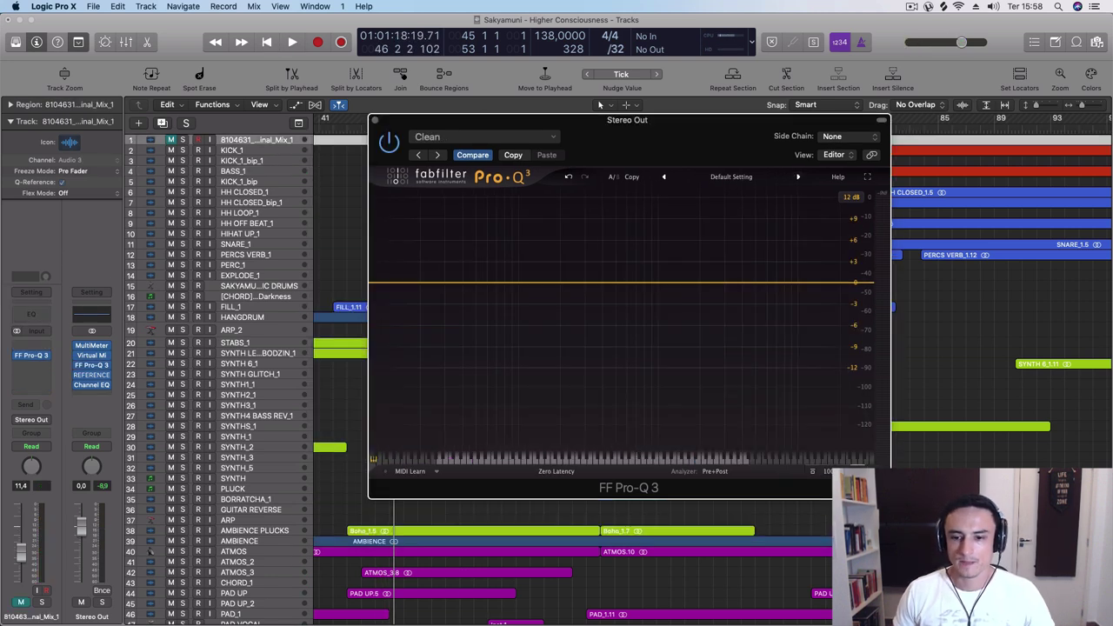
- Move the Stereo Out equalizer window below the top tracks and set the cycle range from bar 61 to bar 73 for playback
{"action": "mouse_move", "coordinate": [856, 472]}
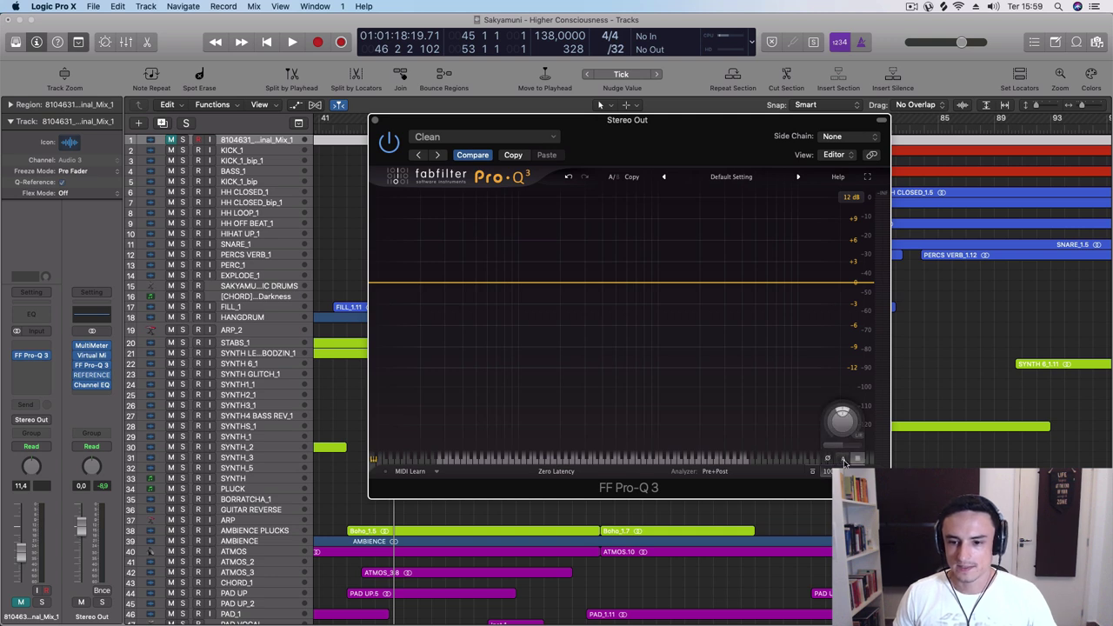
{"action": "left_click_drag", "start_coordinate": [689, 139], "coordinate": [696, 246]}
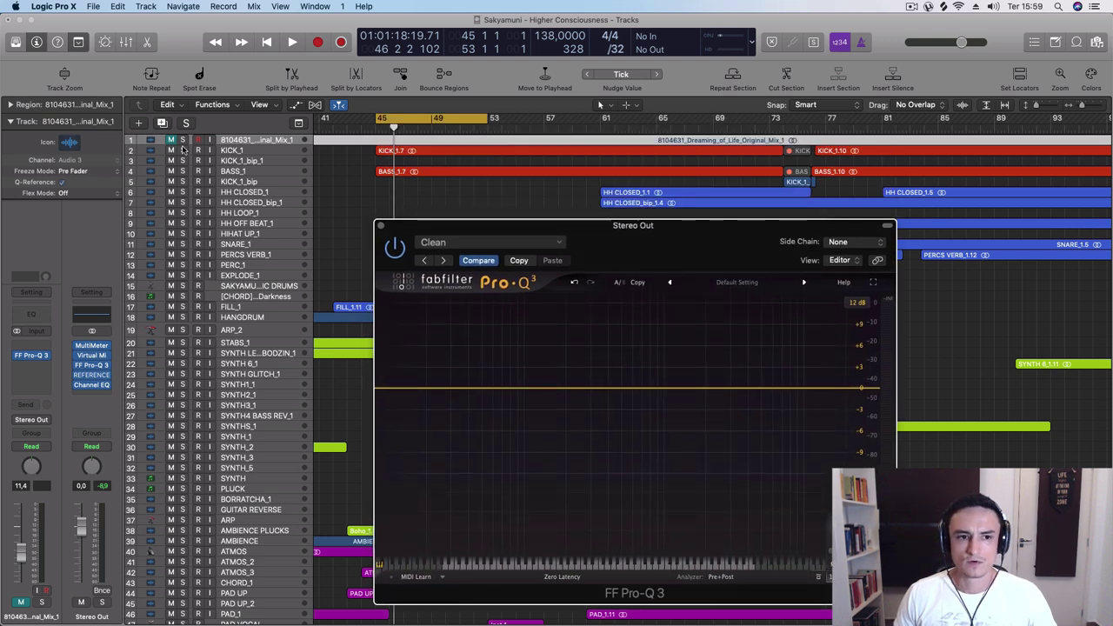
{"action": "key", "text": "space"}
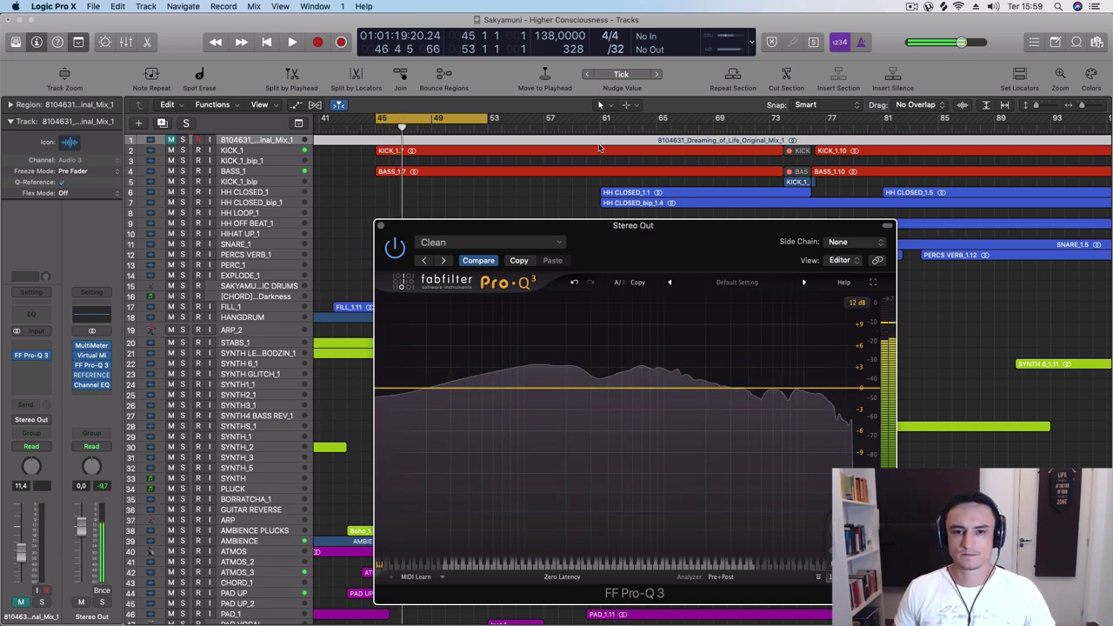
{"action": "key", "text": "space"}
{"action": "left_click_drag", "start_coordinate": [607, 118], "coordinate": [782, 118]}
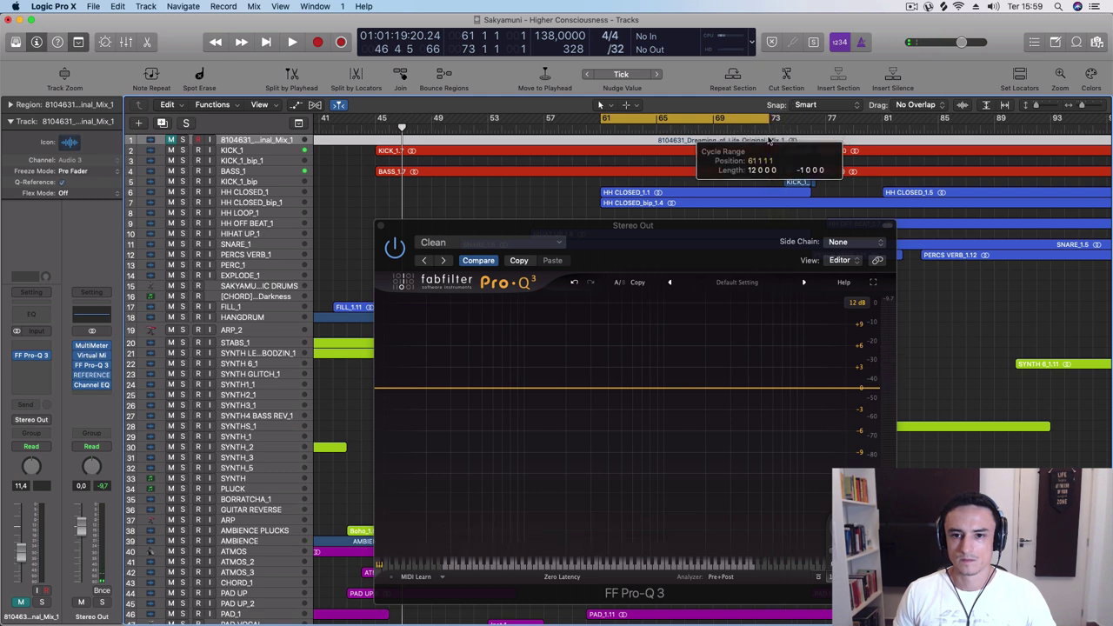
{"action": "key", "text": "space"}
{"action": "left_click_drag", "start_coordinate": [722, 251], "coordinate": [698, 214]}
{"action": "key", "text": "space"}
- Solo the Dreaming of Life reference track during playback, lower its volume to -12.0 dB, and return it to muted and unsoloed
{"action": "left_click", "coordinate": [184, 140]}
{"action": "key", "text": "space"}
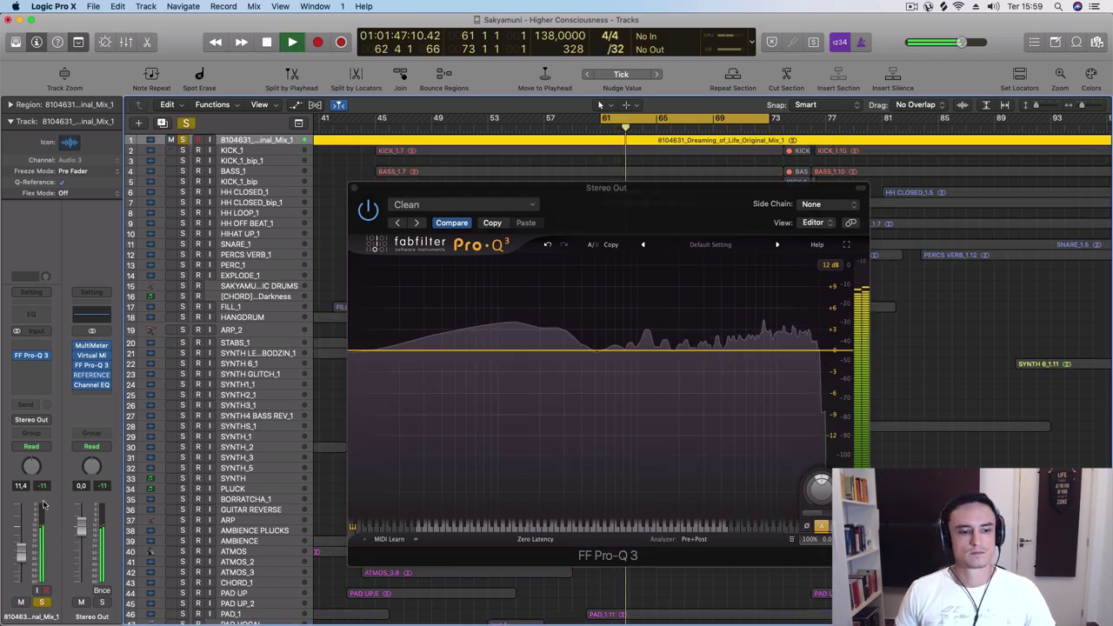
{"action": "left_click_drag", "start_coordinate": [23, 554], "coordinate": [24, 557]}
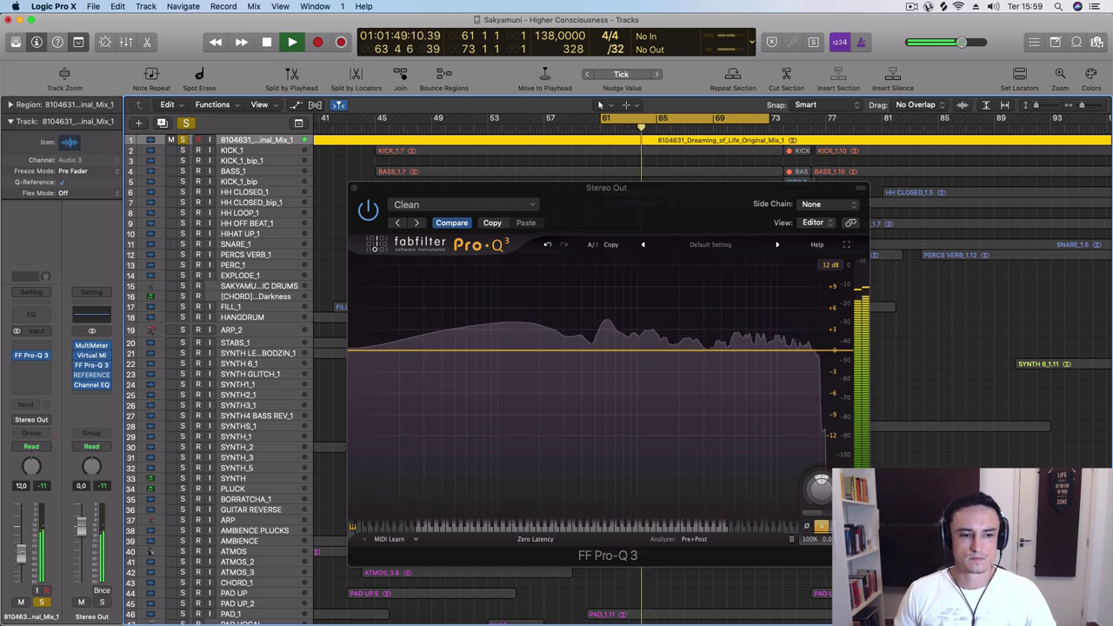
{"action": "left_click", "coordinate": [171, 140]}
{"action": "left_click", "coordinate": [182, 140]}
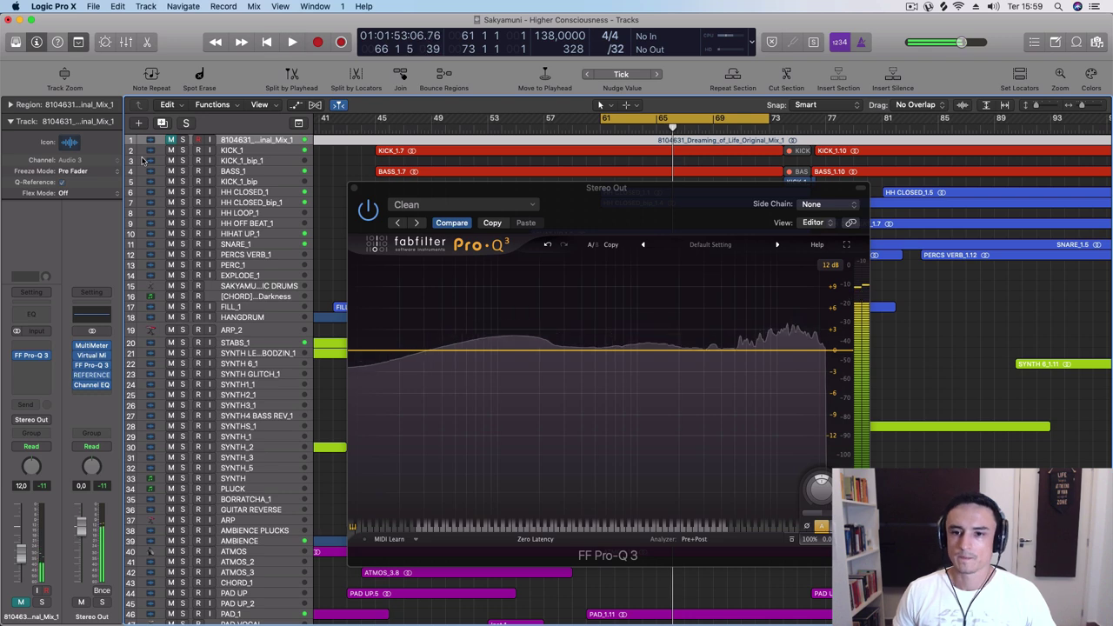
- Set the Stereo Out equalizer's side chain to the Dreaming of Life reference track and move the plug-in window up
{"action": "left_click", "coordinate": [825, 203]}
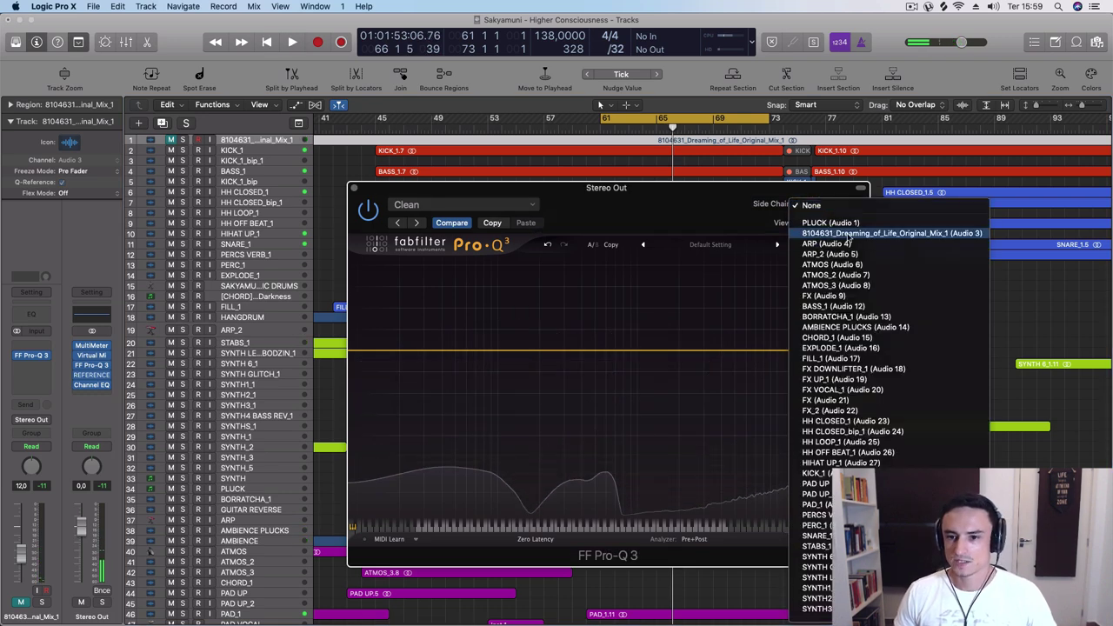
{"action": "left_click", "coordinate": [847, 234]}
{"action": "left_click_drag", "start_coordinate": [656, 208], "coordinate": [654, 165]}
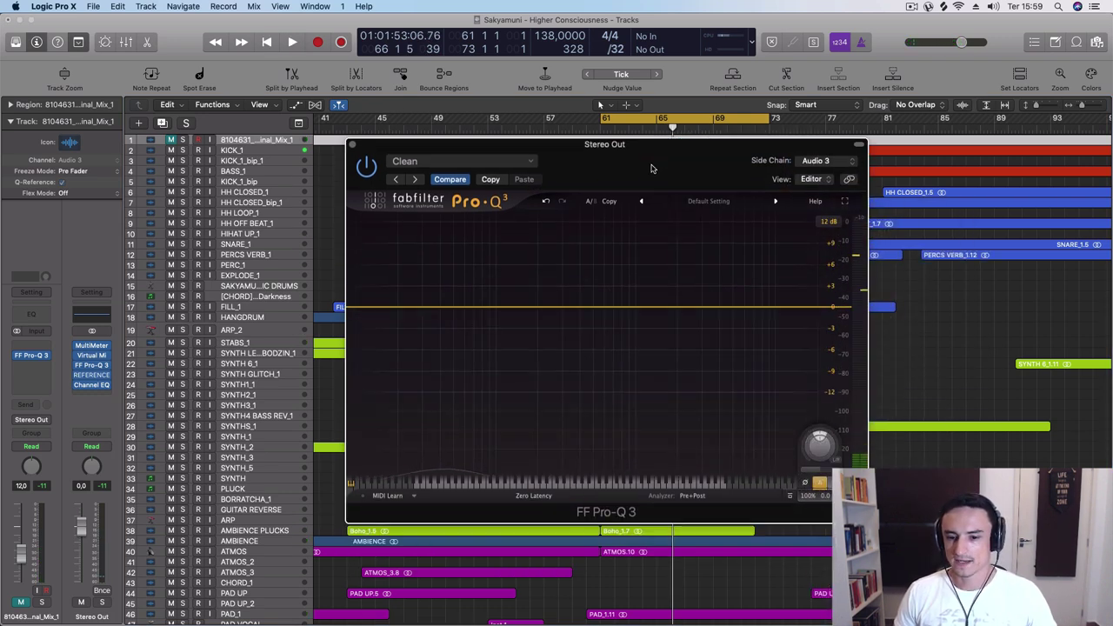
- Start EQ Match with the external side chain as reference and play the cycled section so both signals are analyzed
{"action": "left_click", "coordinate": [691, 497]}
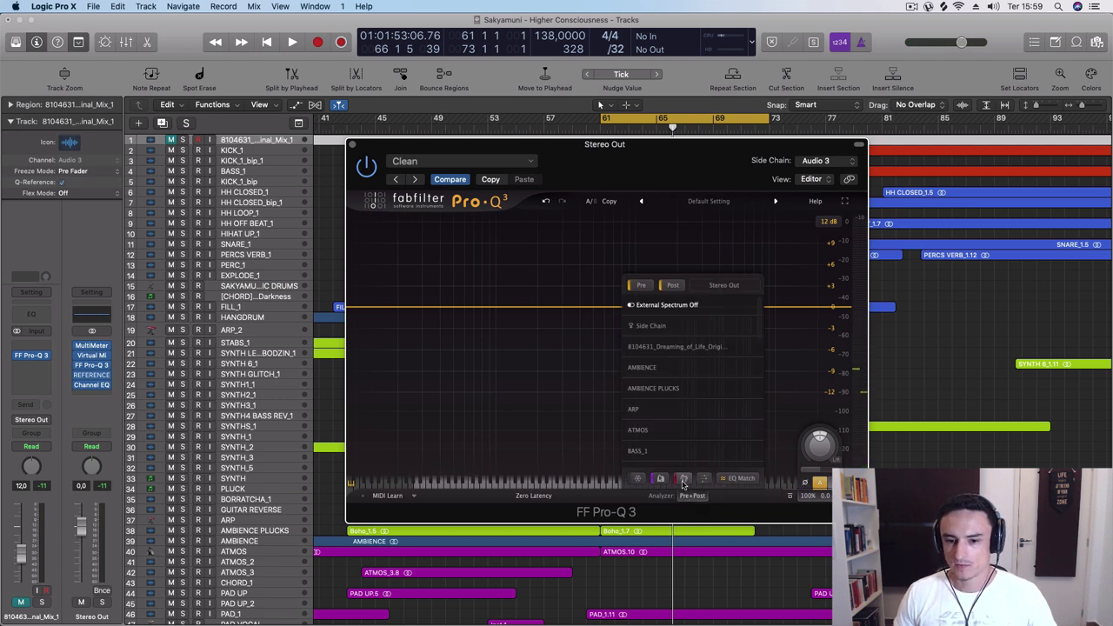
{"action": "left_click", "coordinate": [753, 483]}
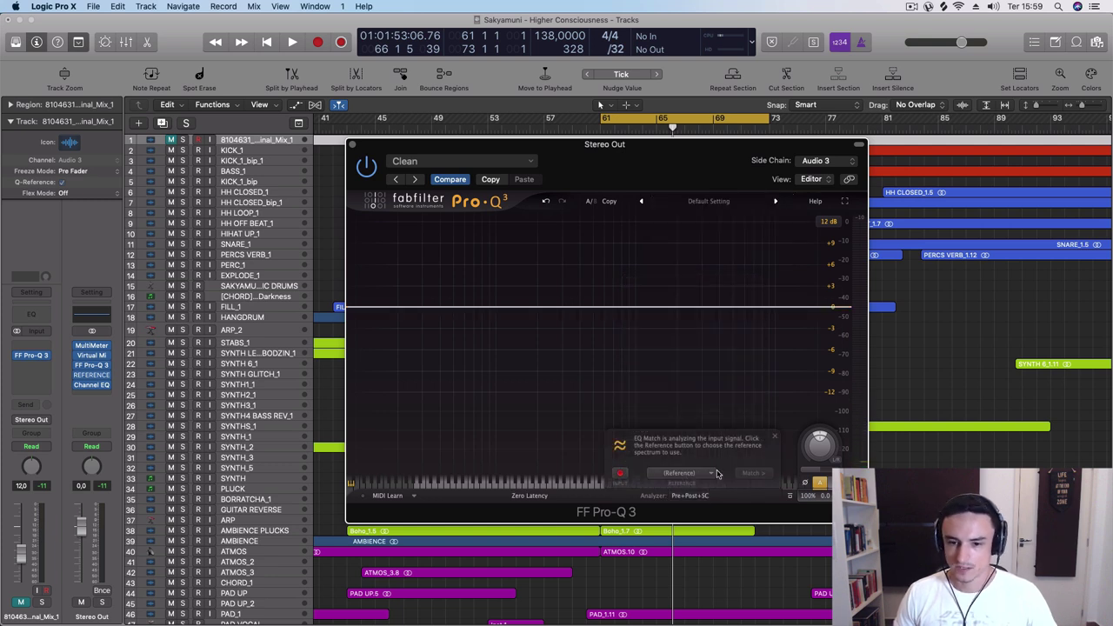
{"action": "left_click", "coordinate": [695, 477]}
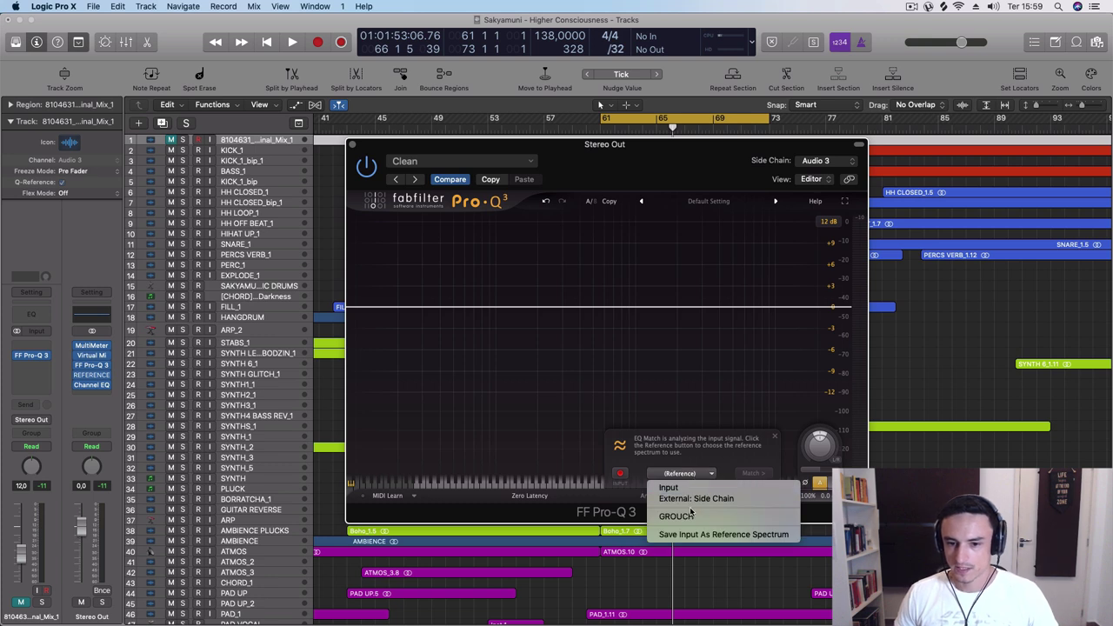
{"action": "left_click", "coordinate": [737, 499]}
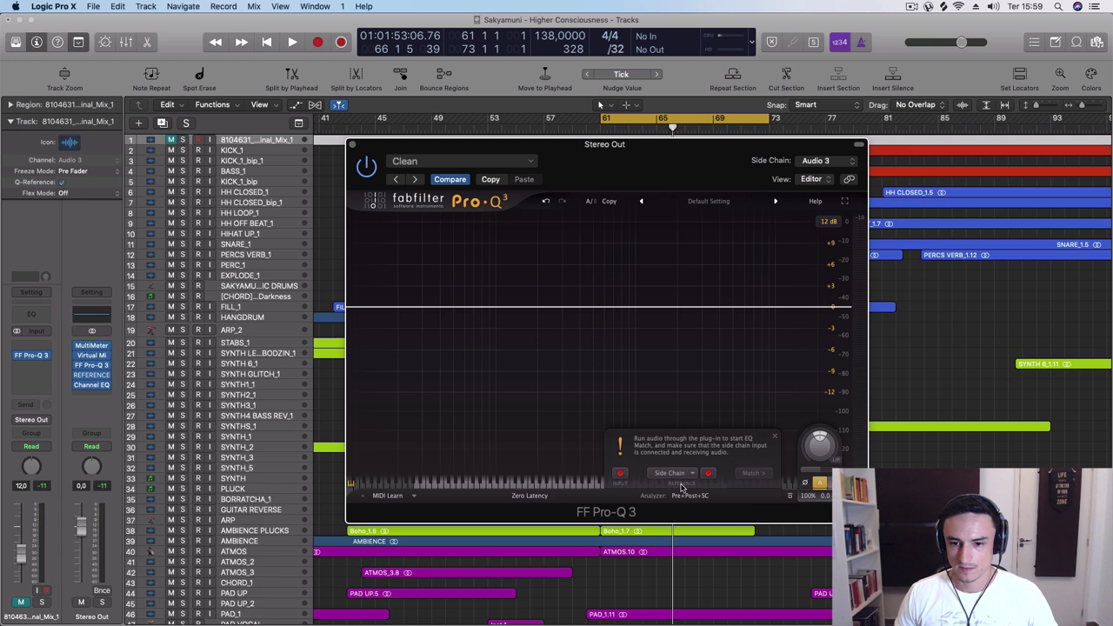
{"action": "key", "text": "space"}
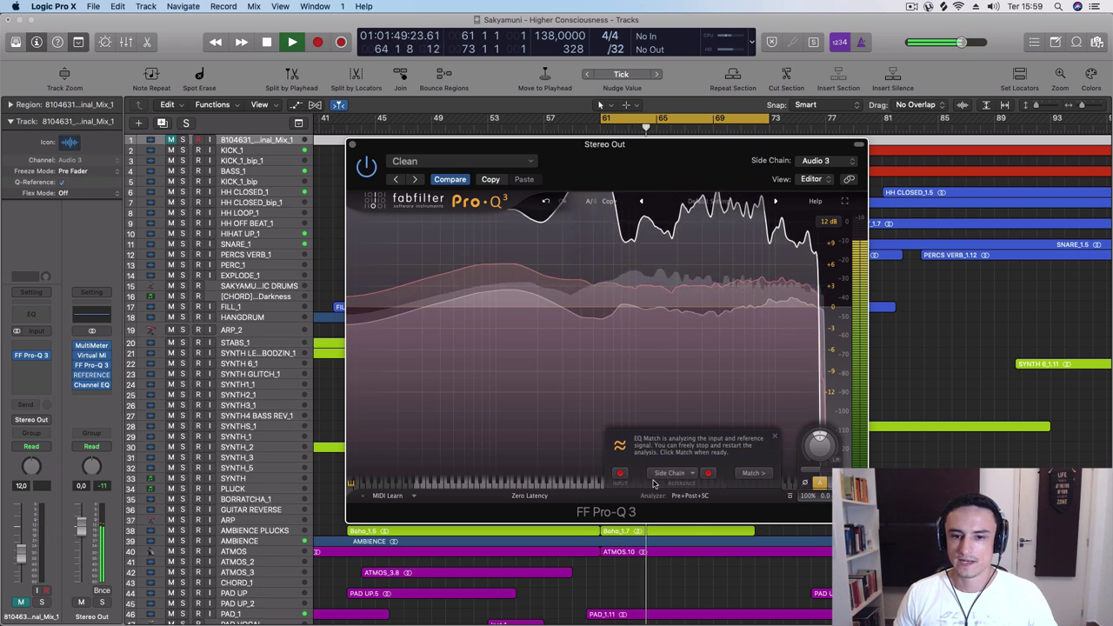
{"action": "key", "text": "space"}
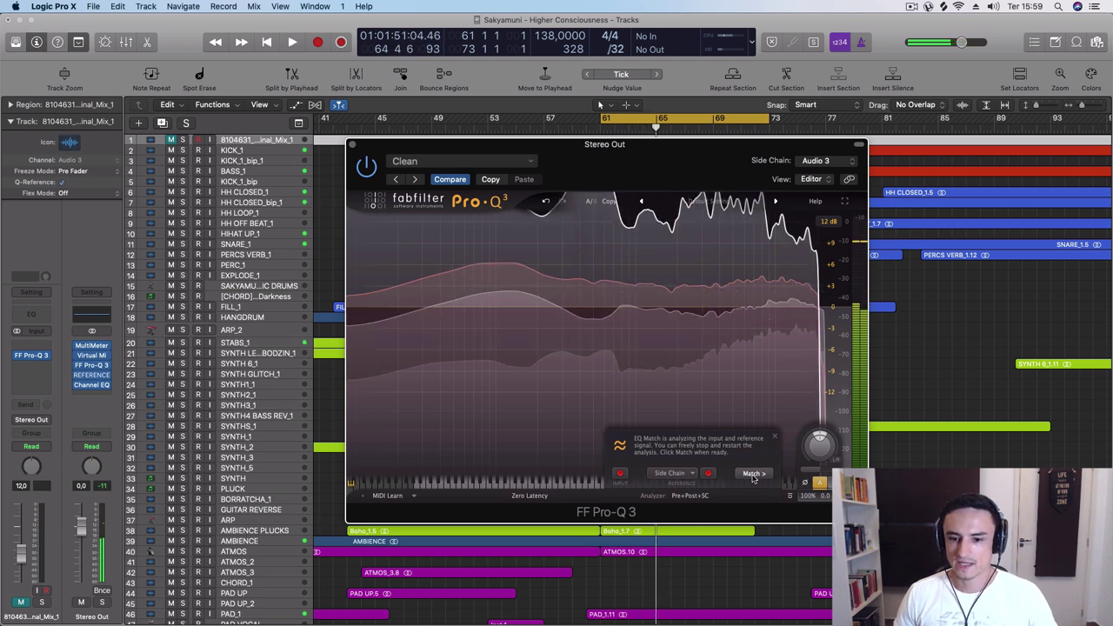
- Generate the EQ Match curve with 24 bands, audition it in playback, and finish the match
{"action": "left_click", "coordinate": [752, 474]}
{"action": "left_click_drag", "start_coordinate": [730, 476], "coordinate": [691, 479]}
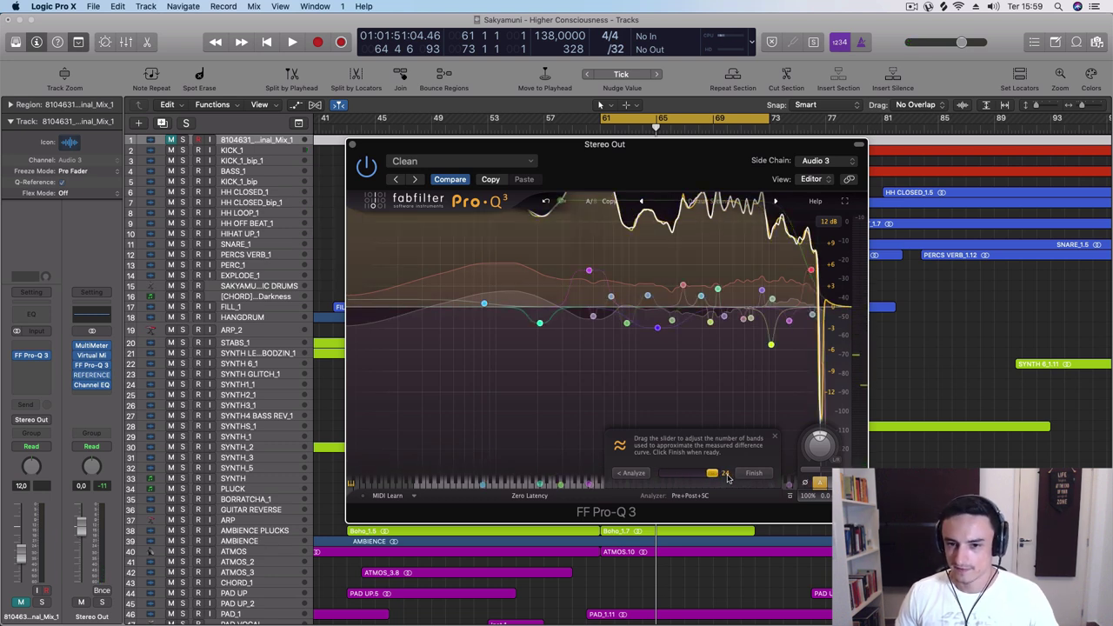
{"action": "key", "text": "space"}
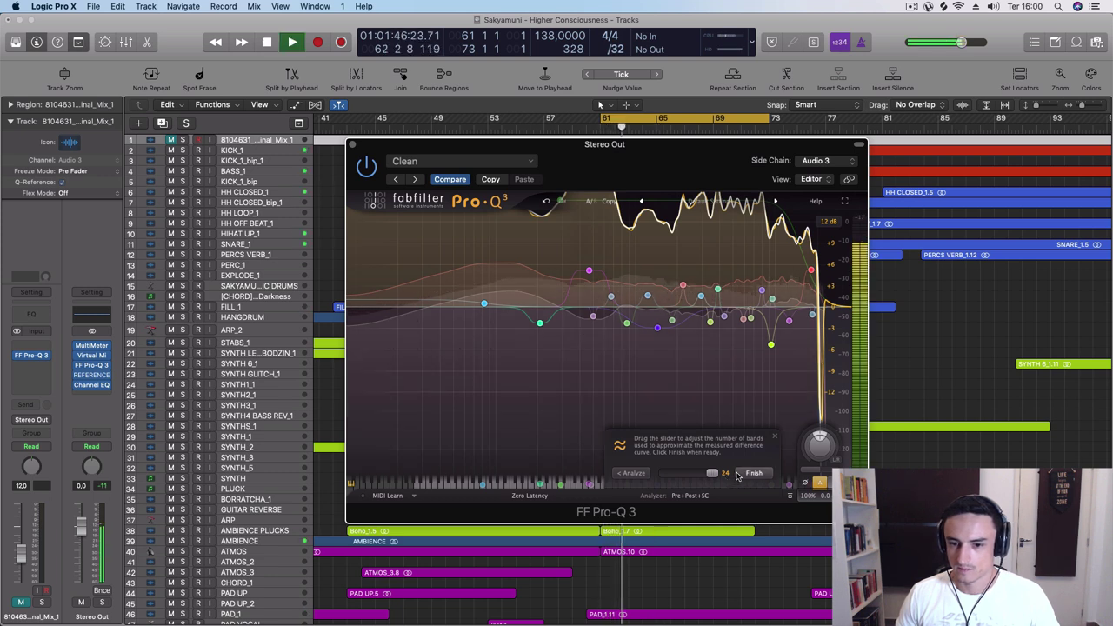
{"action": "key", "text": "space"}
{"action": "left_click", "coordinate": [746, 474]}
- Play the matched mix and toggle the Stereo Out equalizer's bypass to compare it with the unprocessed sound
{"action": "key", "text": "space"}
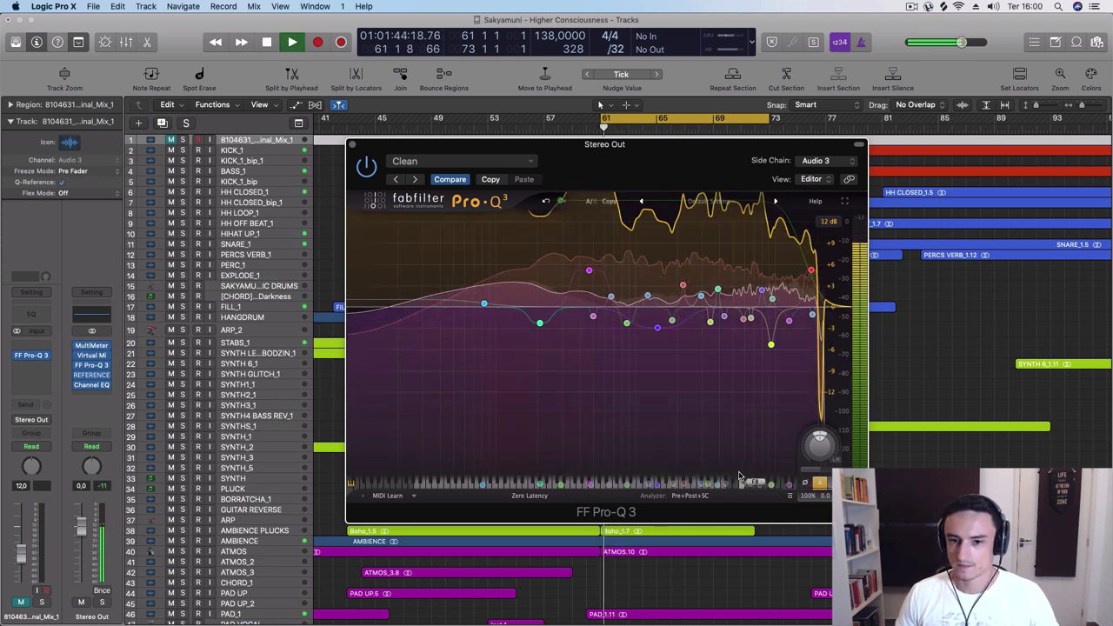
{"action": "key", "text": "space"}
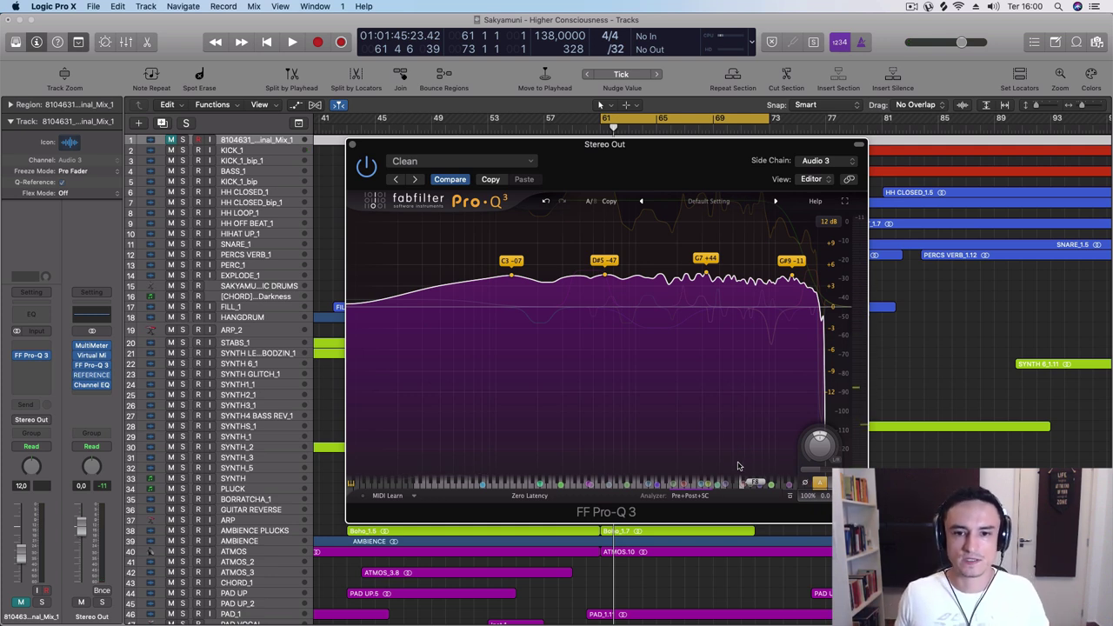
{"action": "key", "text": "space"}
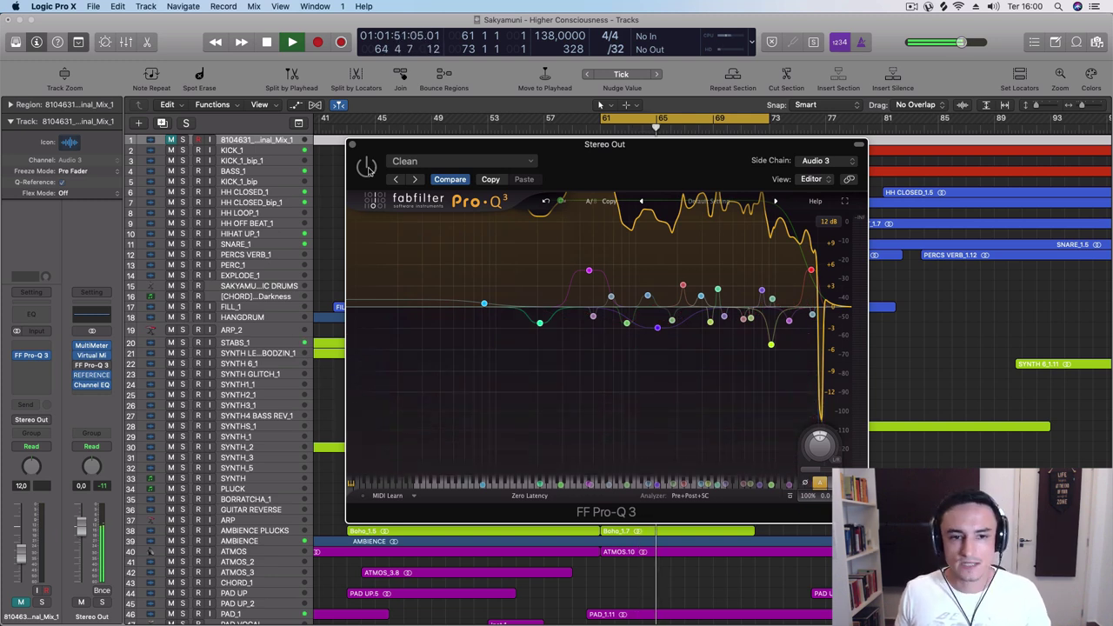
{"action": "left_click", "coordinate": [366, 167]}
- Compare the matched mix with the Dreaming of Life reference by soloing and unsoloing the reference track during playback
{"action": "left_click", "coordinate": [184, 140]}
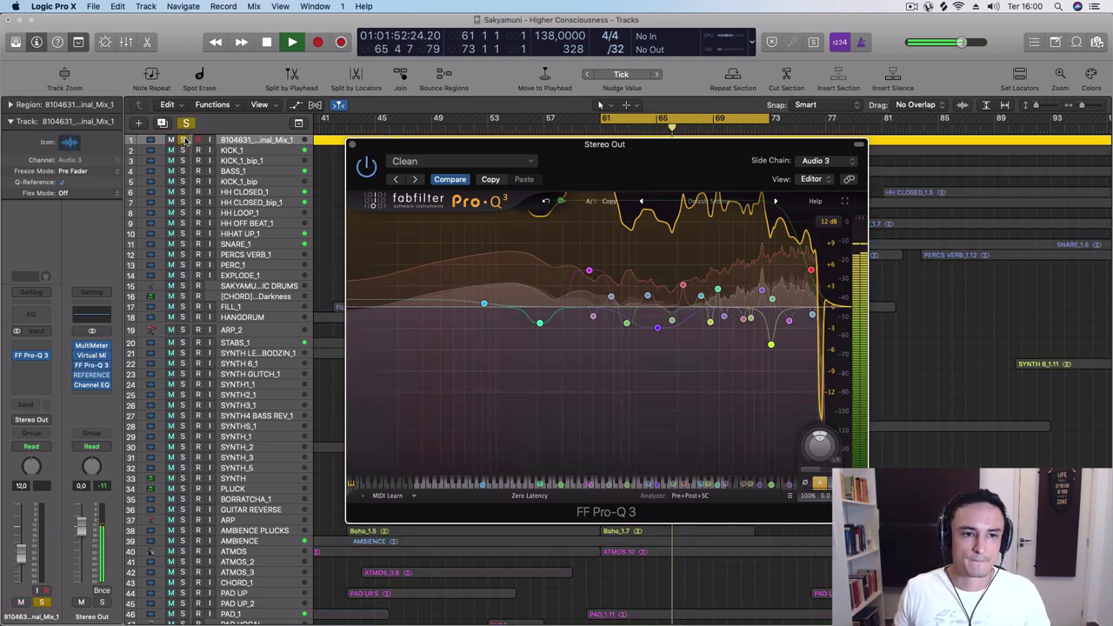
{"action": "key", "text": "space"}
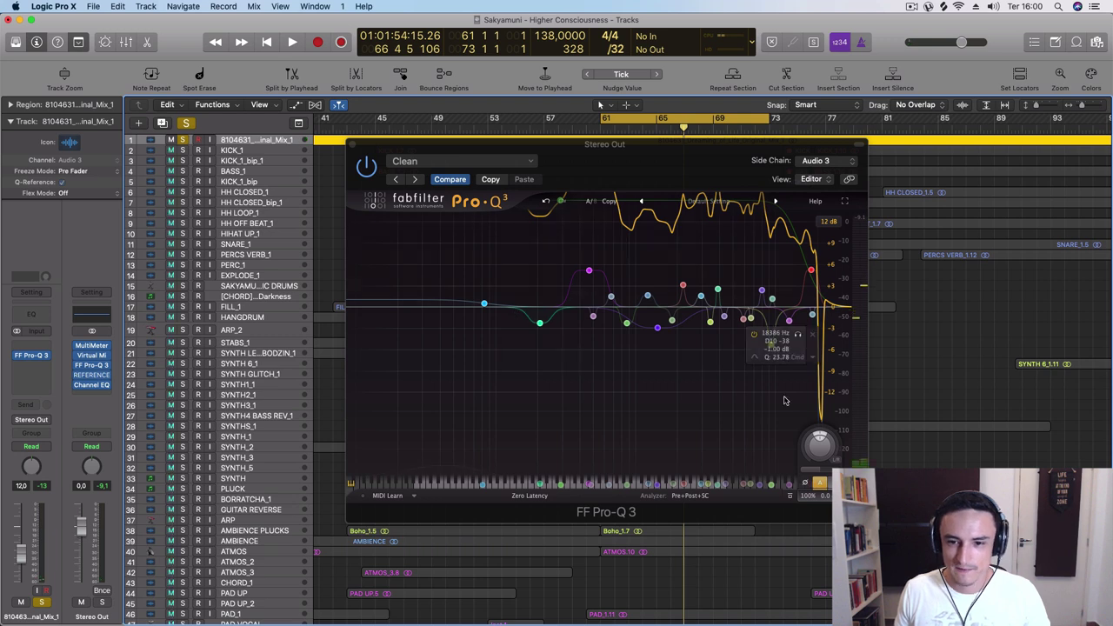
{"action": "left_click", "coordinate": [181, 141]}
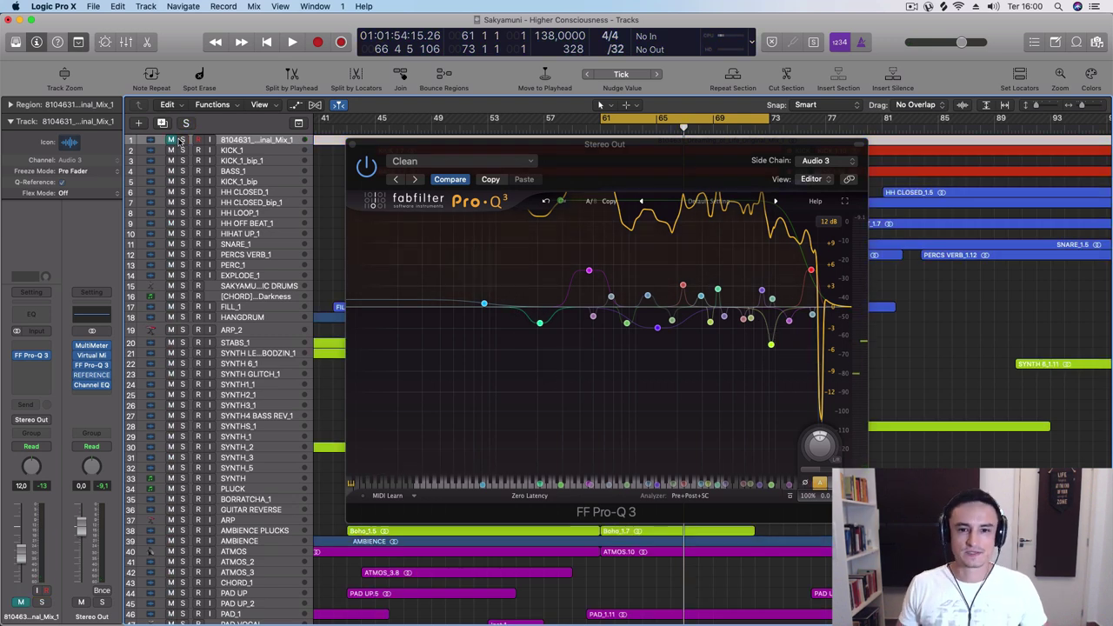
{"action": "key", "text": "space"}
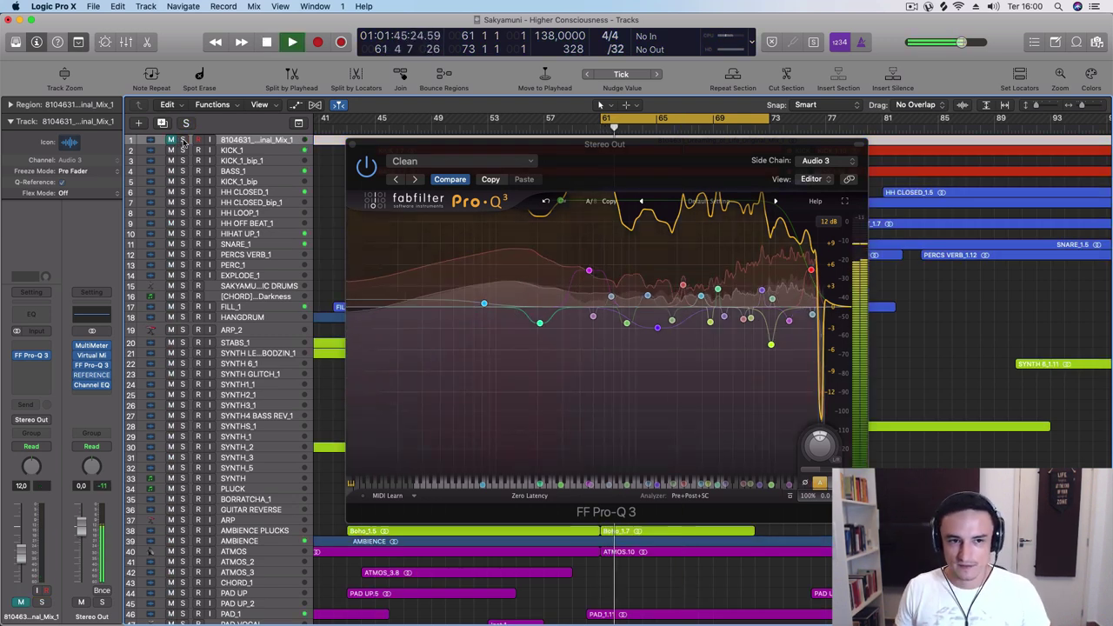
{"action": "left_click", "coordinate": [182, 141]}
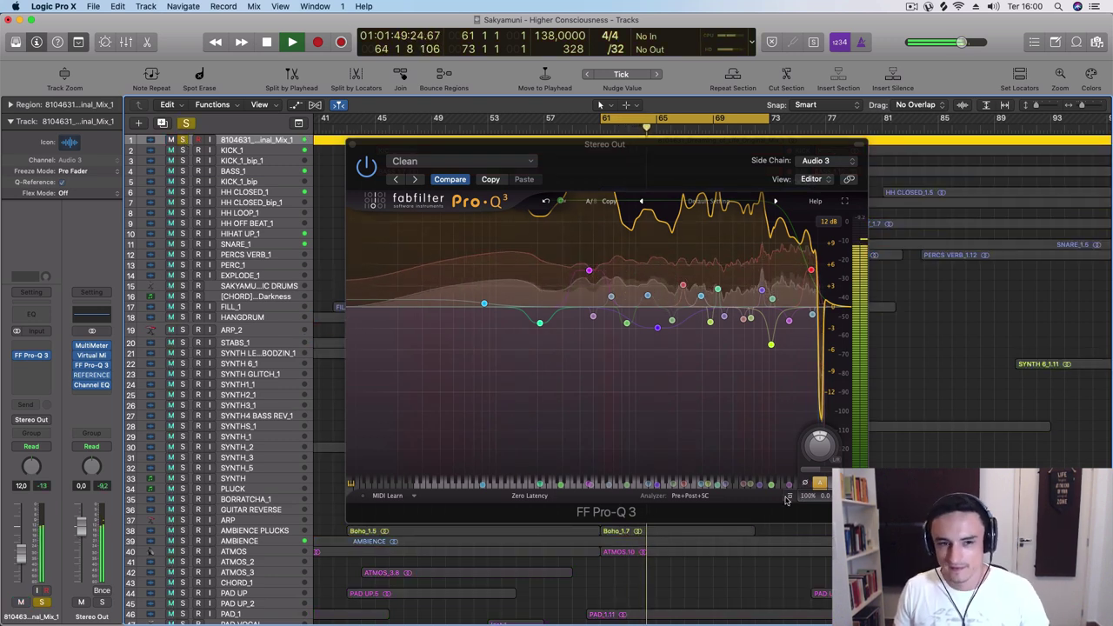
{"action": "left_click", "coordinate": [184, 141]}
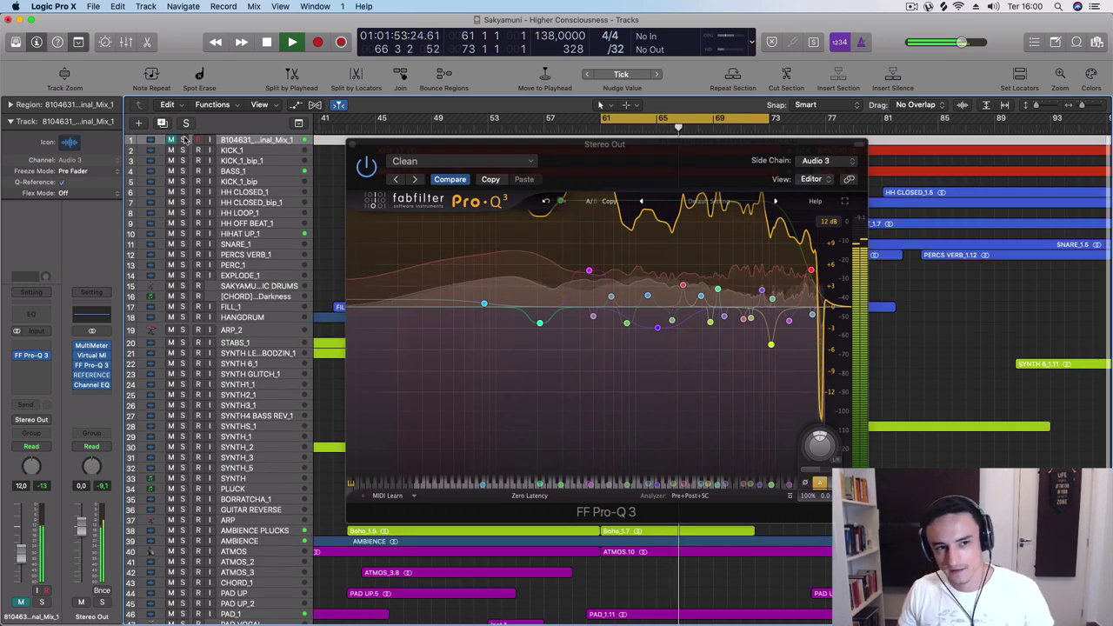
- Bypass the Stereo Out equalizer, move its window below the top tracks to expose the timeline, and switch it back on
{"action": "left_click", "coordinate": [366, 166]}
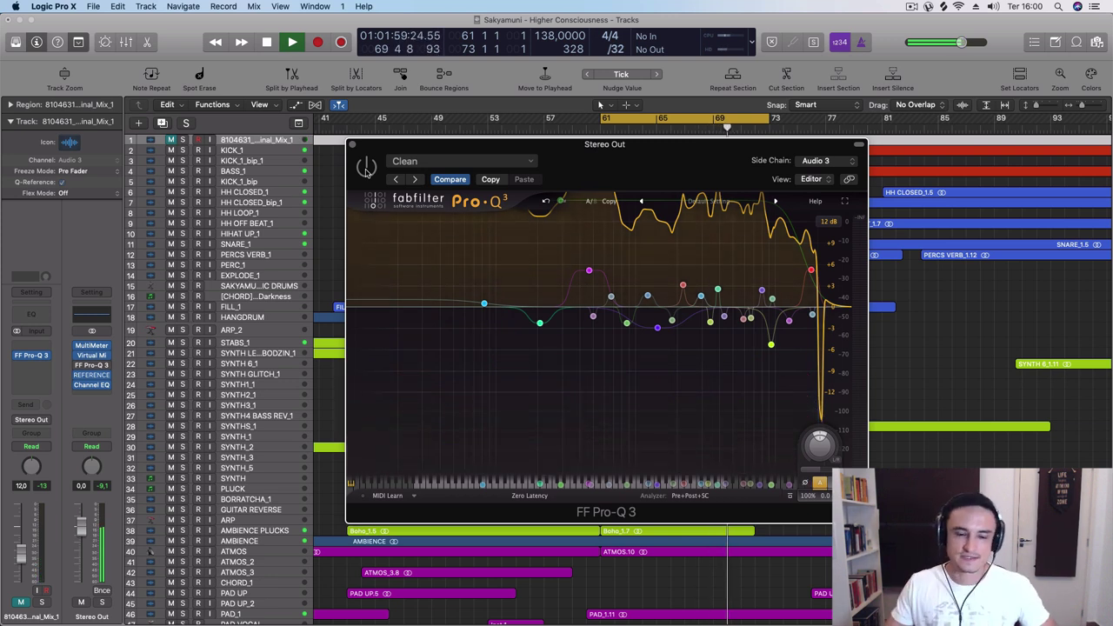
{"action": "left_click_drag", "start_coordinate": [637, 157], "coordinate": [817, 193]}
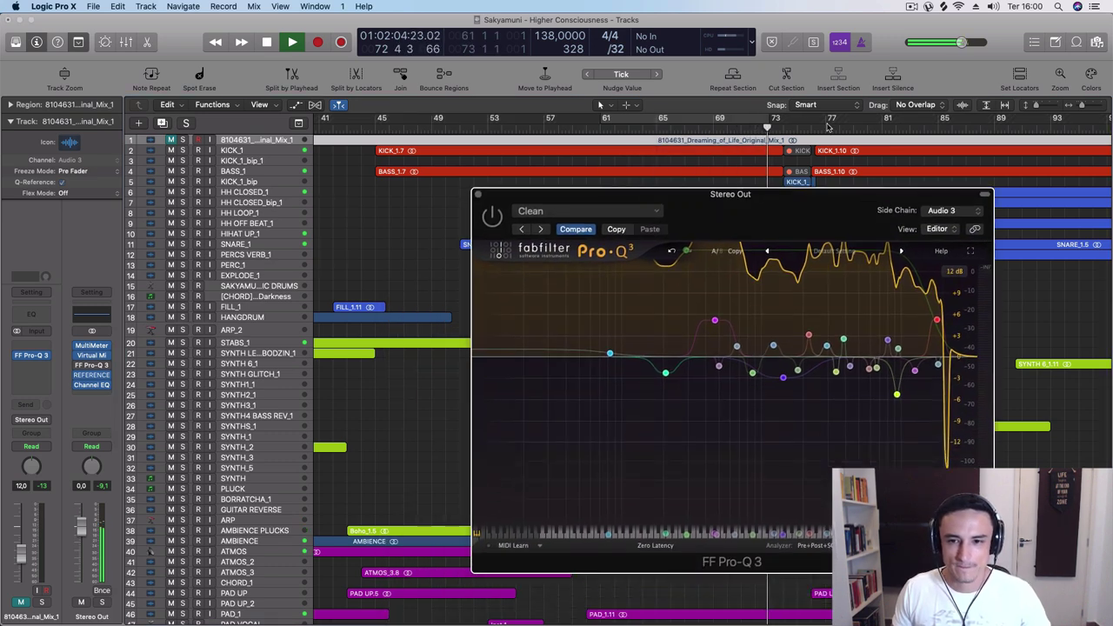
{"action": "left_click", "coordinate": [492, 216]}
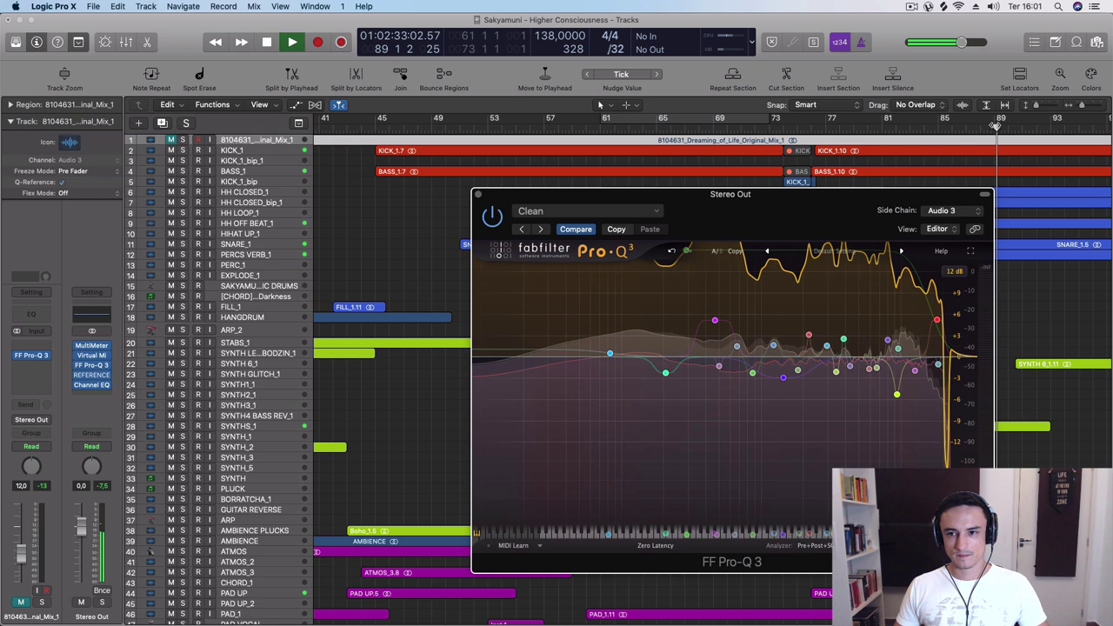
- Toggle the Stereo Out equalizer's bypass while playing from about bar 89, leave it bypassed, and stop playback
{"action": "left_click", "coordinate": [903, 171]}
{"action": "scroll", "coordinate": [903, 171], "scroll_direction": "right", "scroll_amount": 3}
{"action": "scroll", "coordinate": [902, 171], "scroll_direction": "right", "scroll_amount": 5}
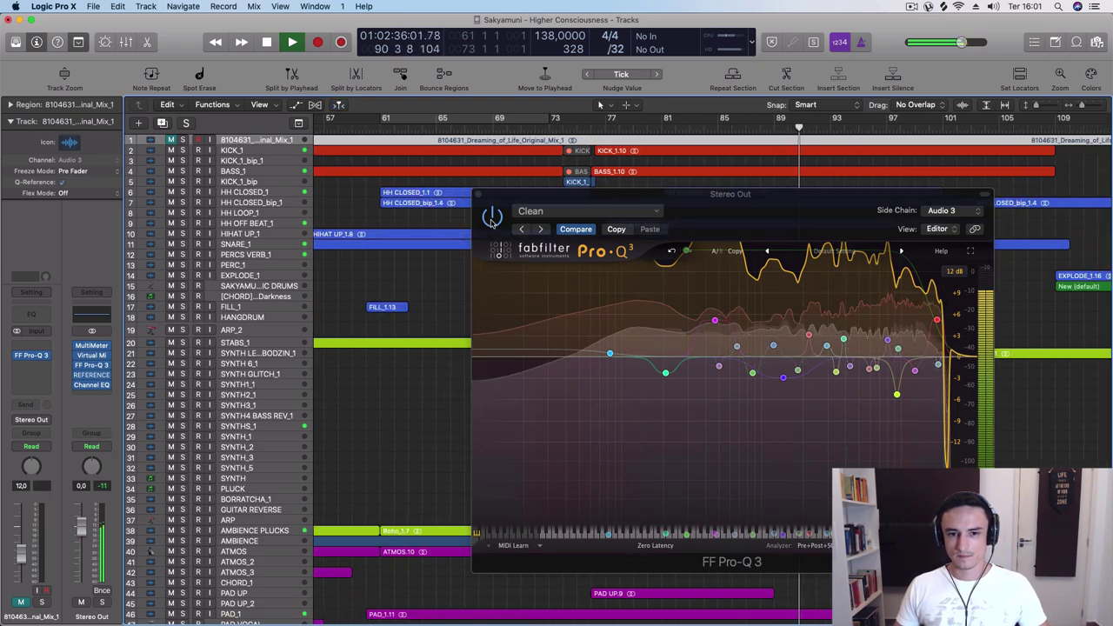
{"action": "left_click", "coordinate": [492, 221]}
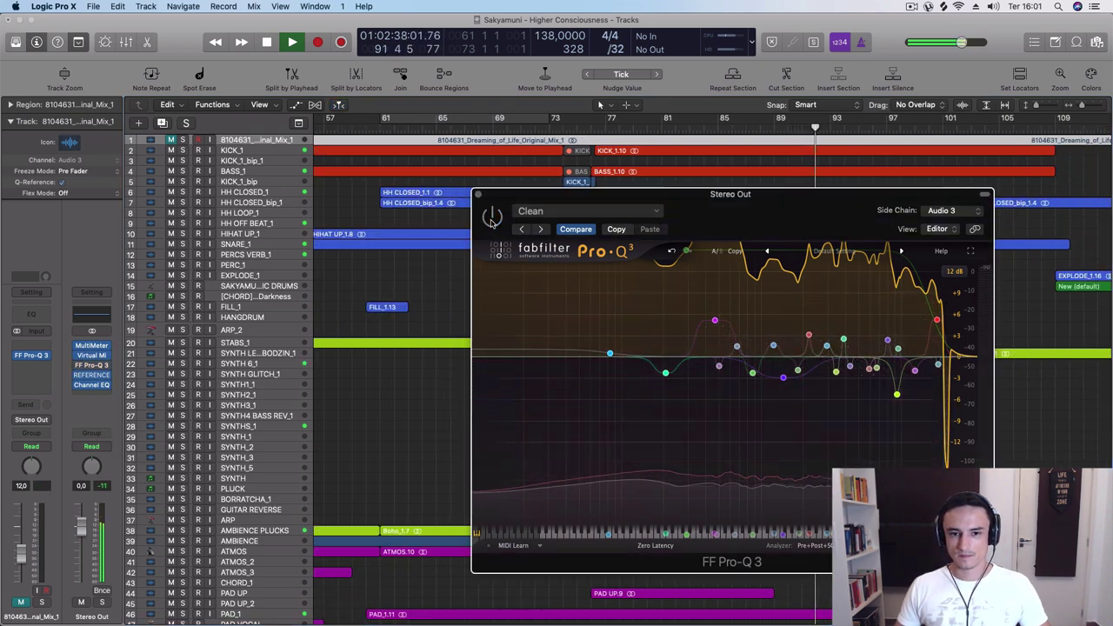
{"action": "left_click", "coordinate": [492, 218]}
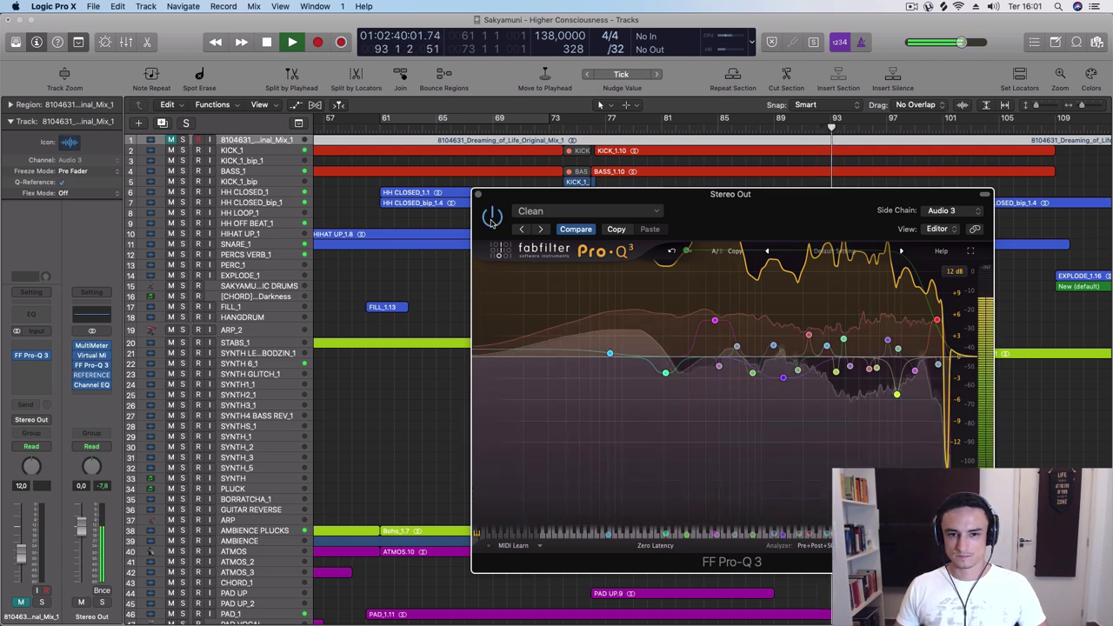
{"action": "key", "text": "space"}
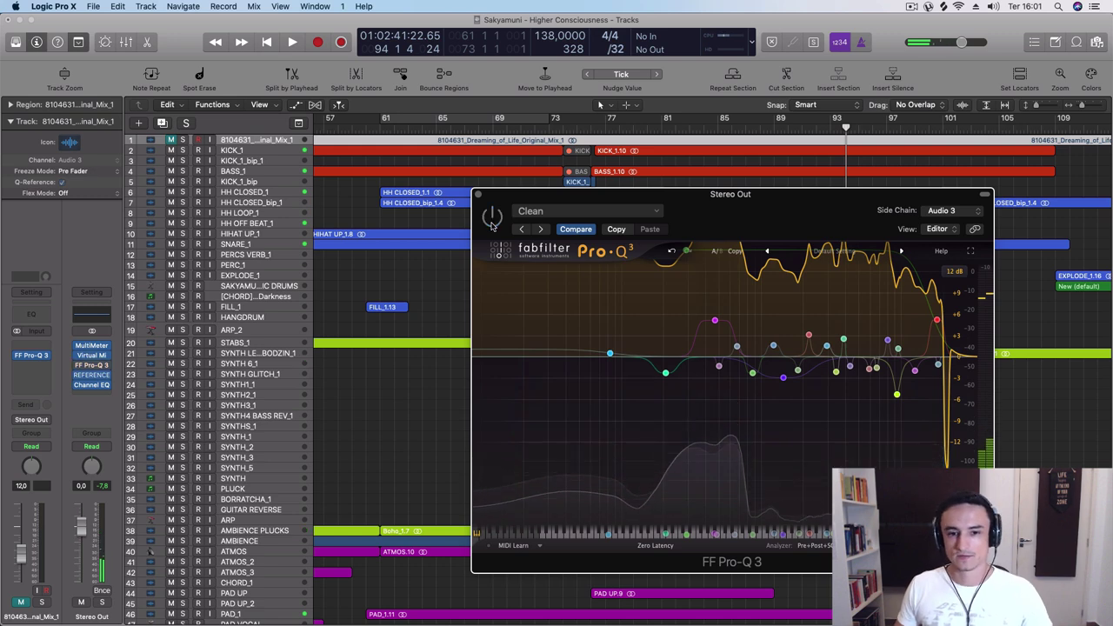
- Close the Stereo Out equalizer window and play from about bar 95 with more of the arrangement in view
{"action": "key", "text": "super+w"}
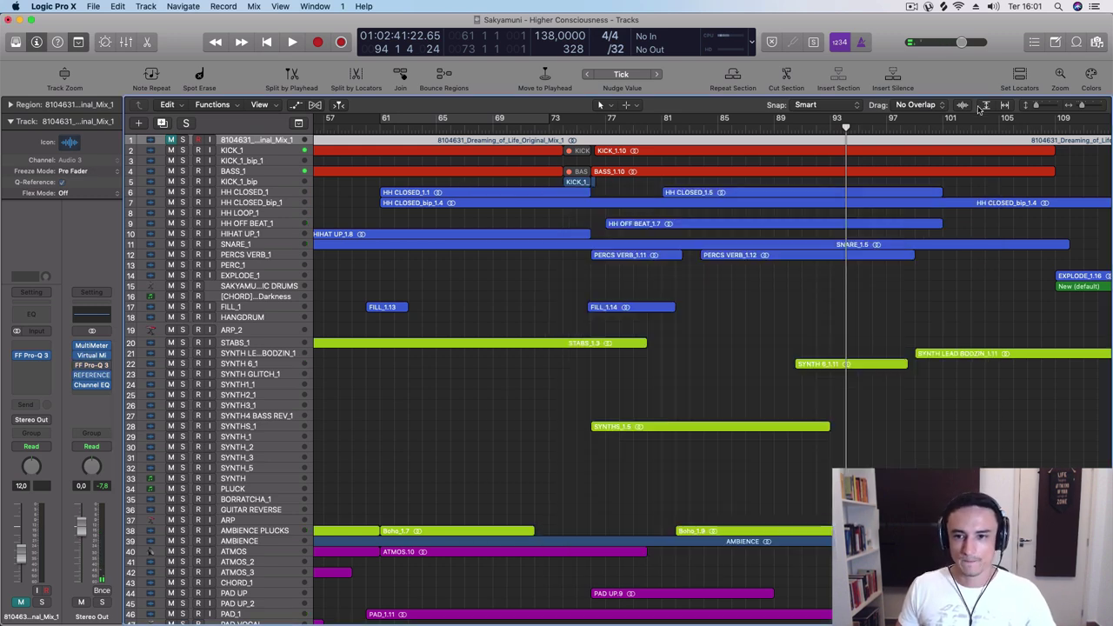
{"action": "left_click", "coordinate": [871, 132]}
{"action": "key", "text": "space"}
{"action": "key", "text": "super+Left"}
{"action": "key", "text": "super+Left"}
{"action": "key", "text": "super+Left"}
{"action": "key", "text": "super+Left"}
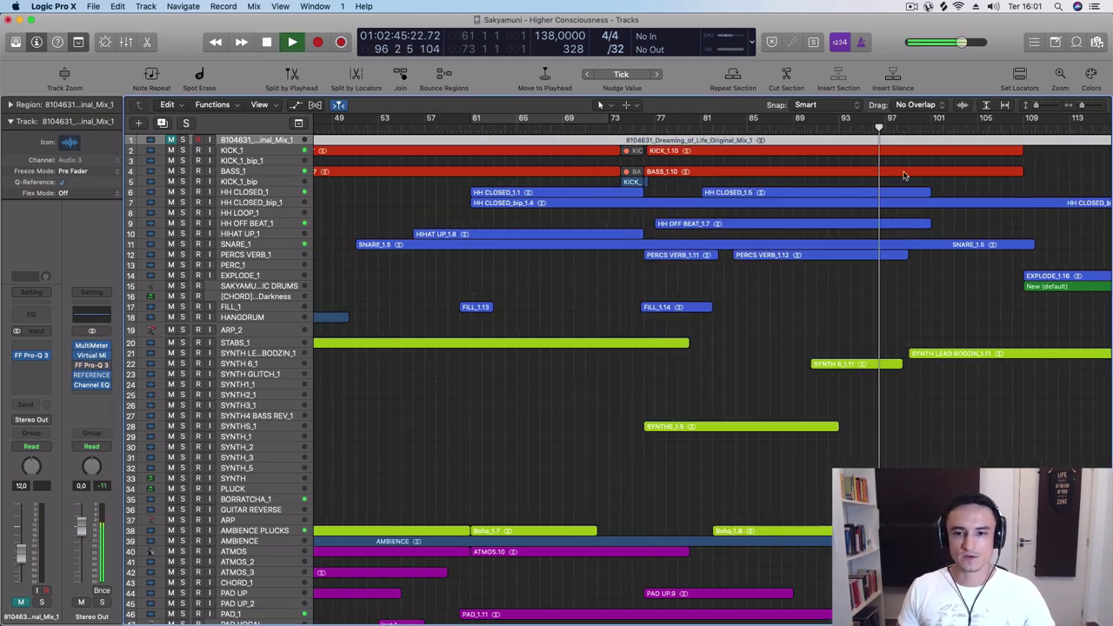
{"action": "scroll", "coordinate": [905, 173], "scroll_direction": "right", "scroll_amount": 10}
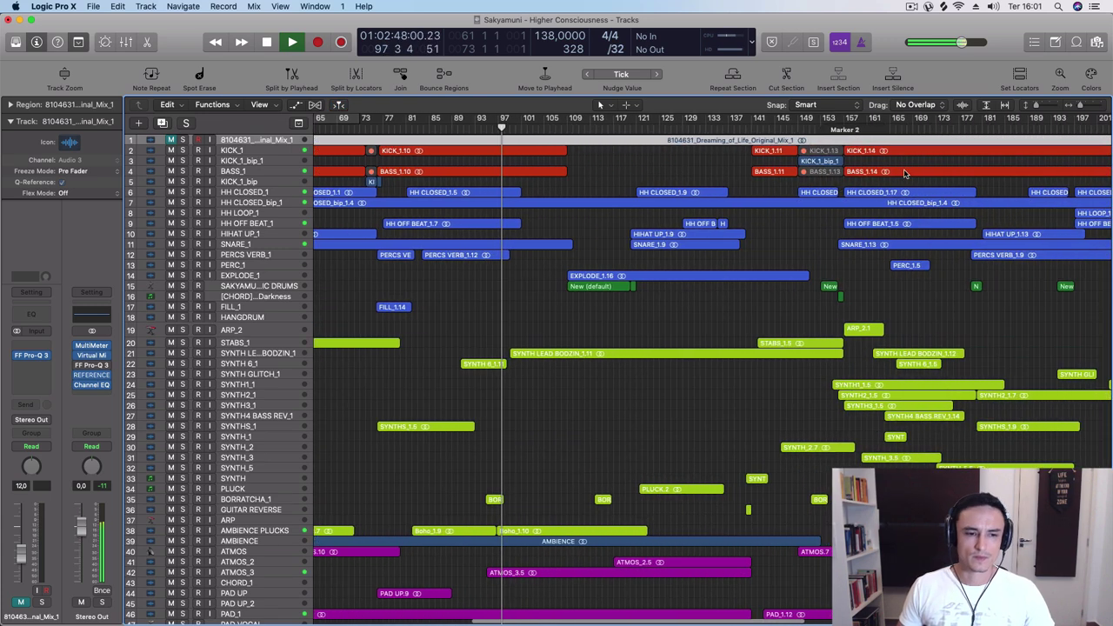